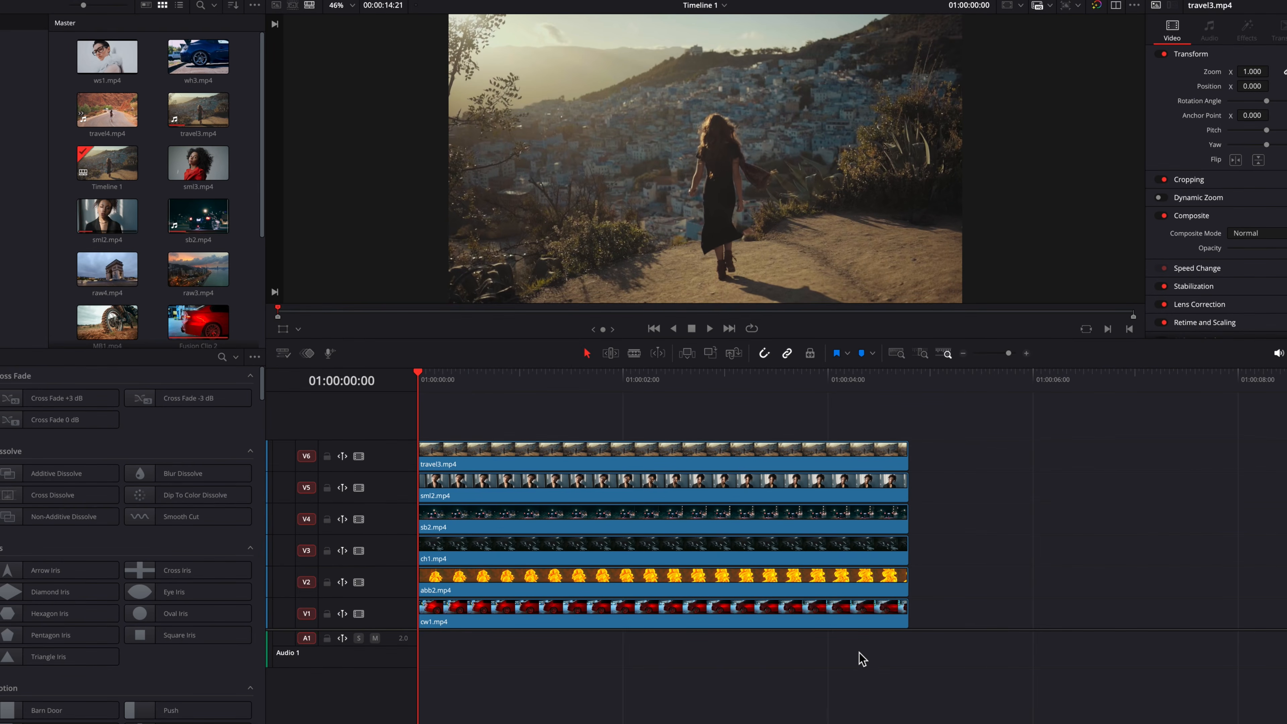
Step: Combine all six stacked timeline clips into a new Fusion clip
{"action": "left_click_drag", "start_coordinate": [822, 425], "coordinate": [825, 614]}
{"action": "right_click", "coordinate": [826, 615]}
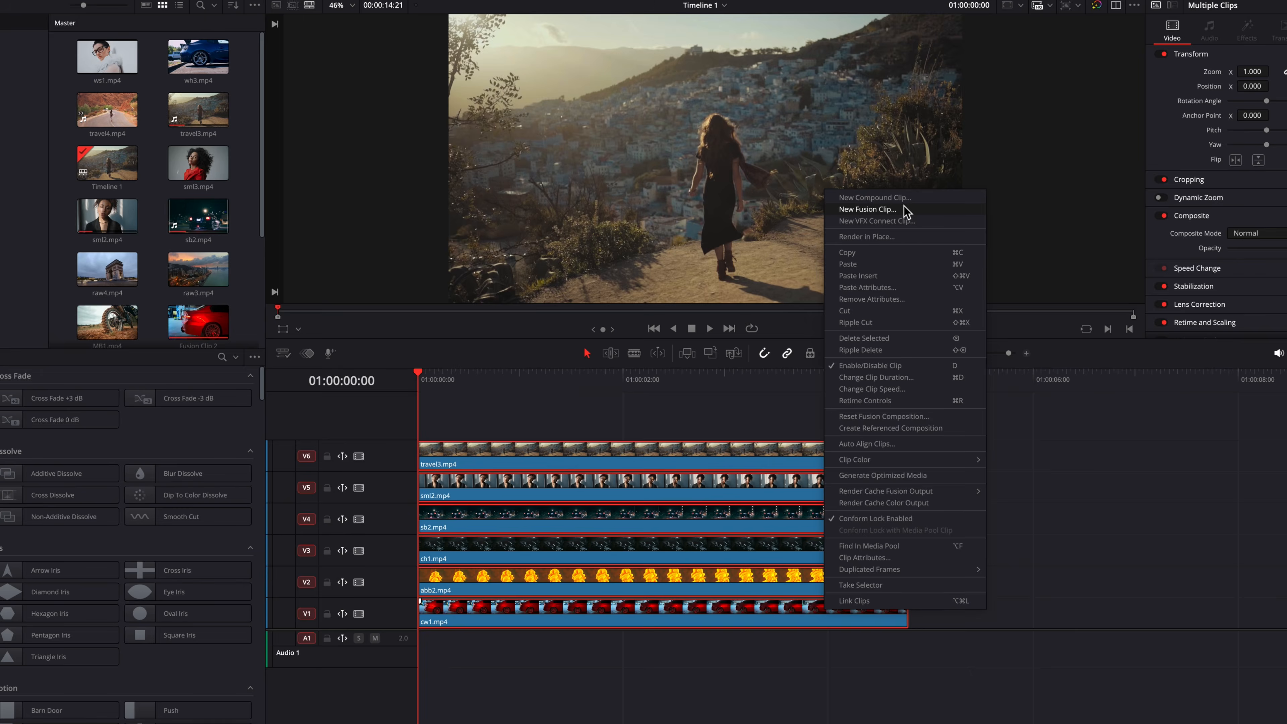
{"action": "left_click", "coordinate": [633, 232]}
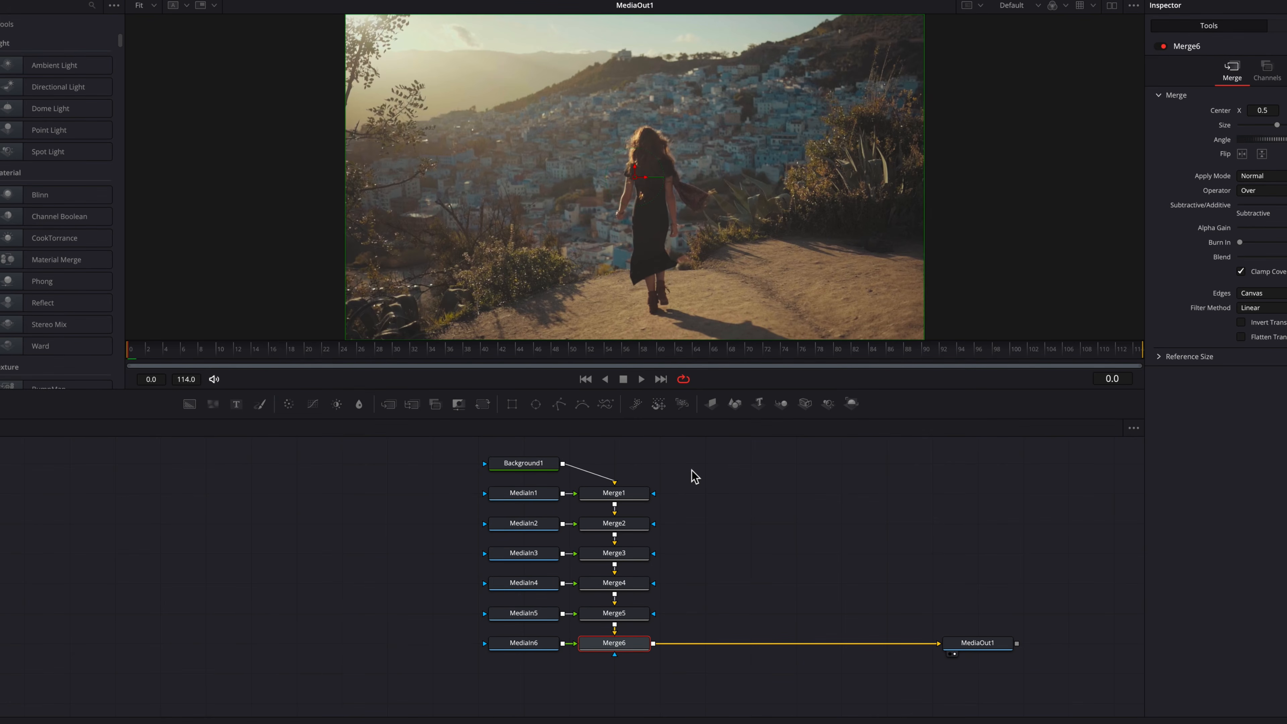
Step: Delete the Background node and all six Merge nodes from the node flow
{"action": "left_click", "coordinate": [544, 464]}
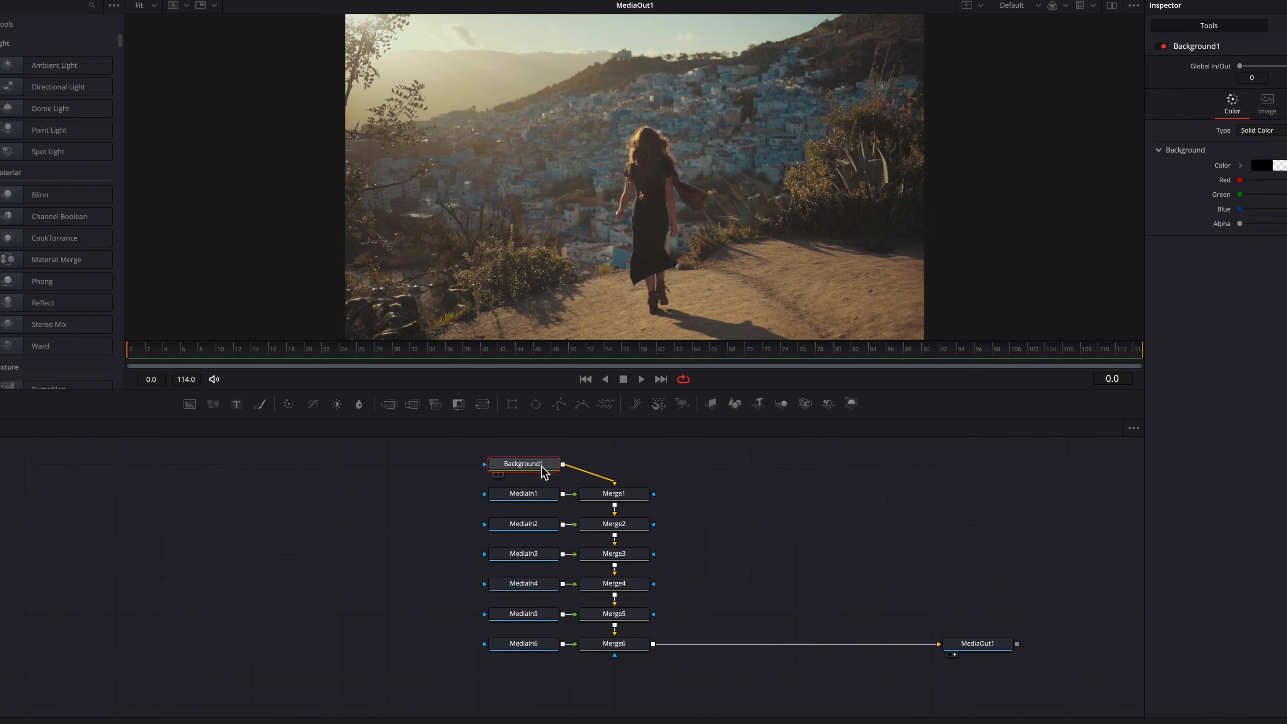
{"action": "key", "text": "Delete"}
{"action": "left_click_drag", "start_coordinate": [613, 473], "coordinate": [629, 625]}
{"action": "key", "text": "Delete"}
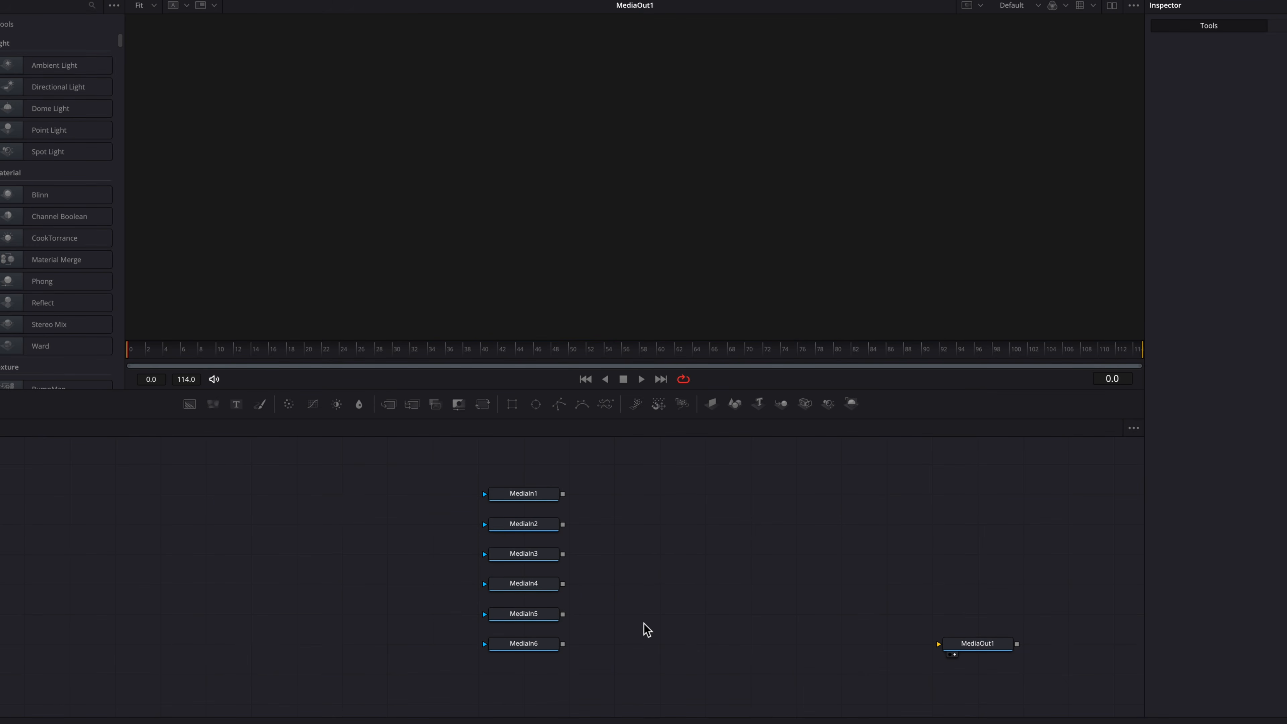
Step: Show MediaIn1 in the viewer and attach a Rectangle mask to it
{"action": "left_click", "coordinate": [537, 498]}
{"action": "key", "text": "2"}
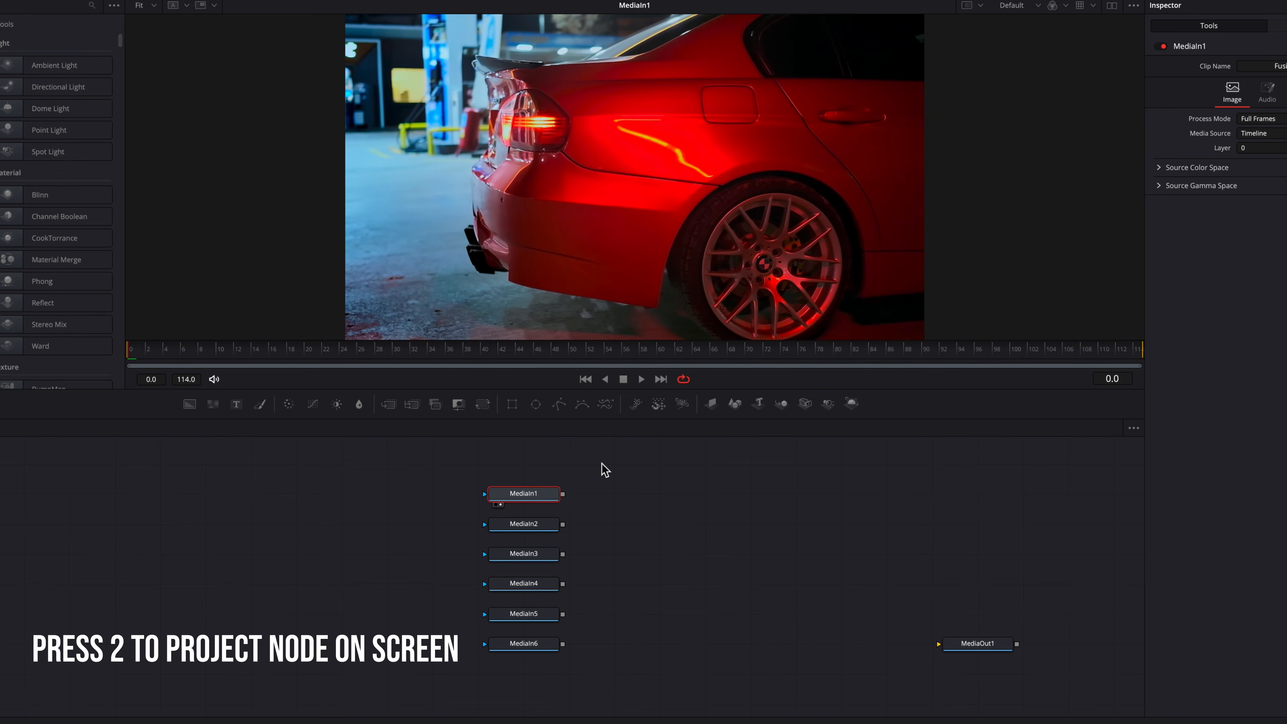
{"action": "left_click_drag", "start_coordinate": [512, 404], "coordinate": [484, 493]}
Step: Resize the rectangle mask to about 0.31 wide and 0.81 high with a corner radius of about 0.13
{"action": "left_click_drag", "start_coordinate": [779, 163], "coordinate": [727, 162]}
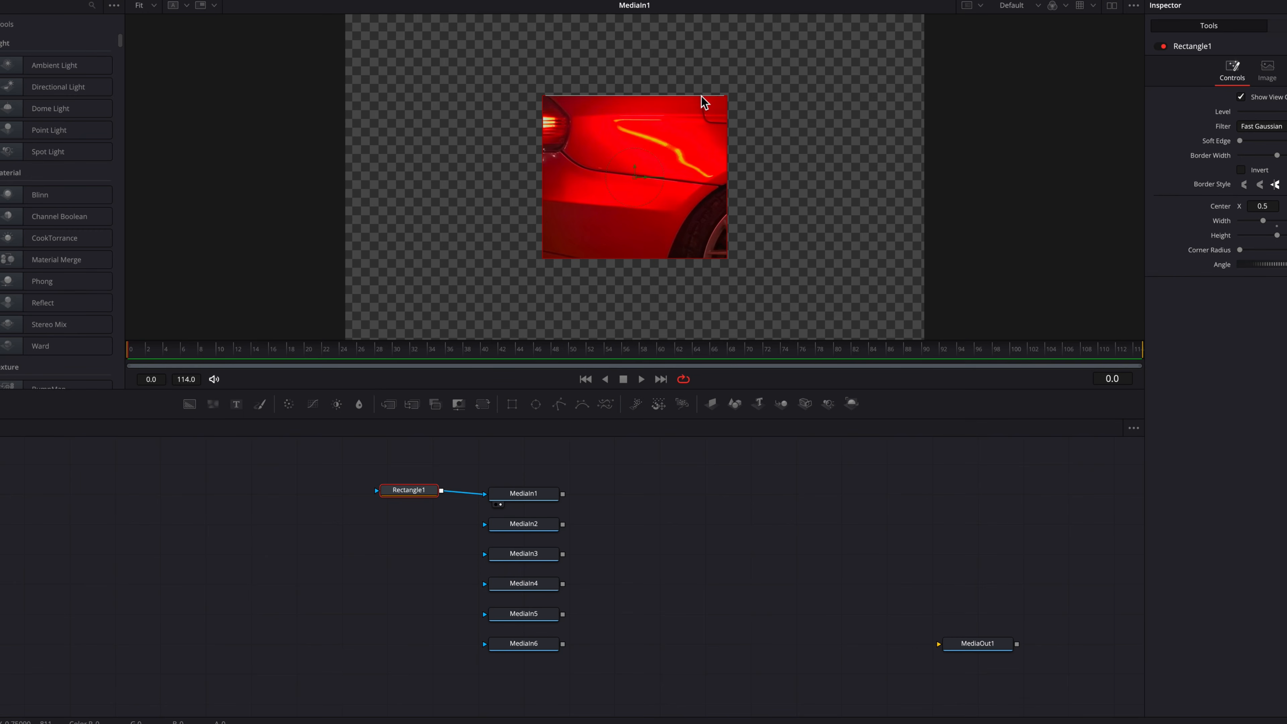
{"action": "left_click_drag", "start_coordinate": [702, 96], "coordinate": [700, 49]}
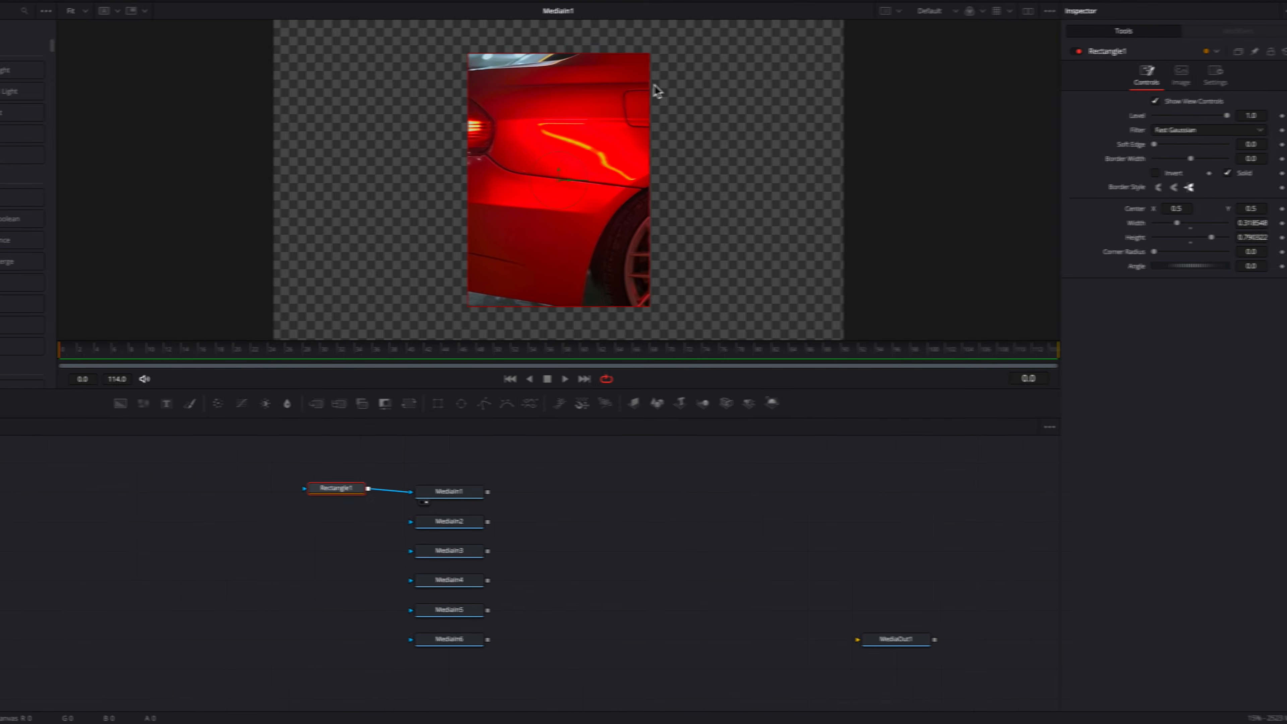
{"action": "left_click_drag", "start_coordinate": [642, 87], "coordinate": [605, 54]}
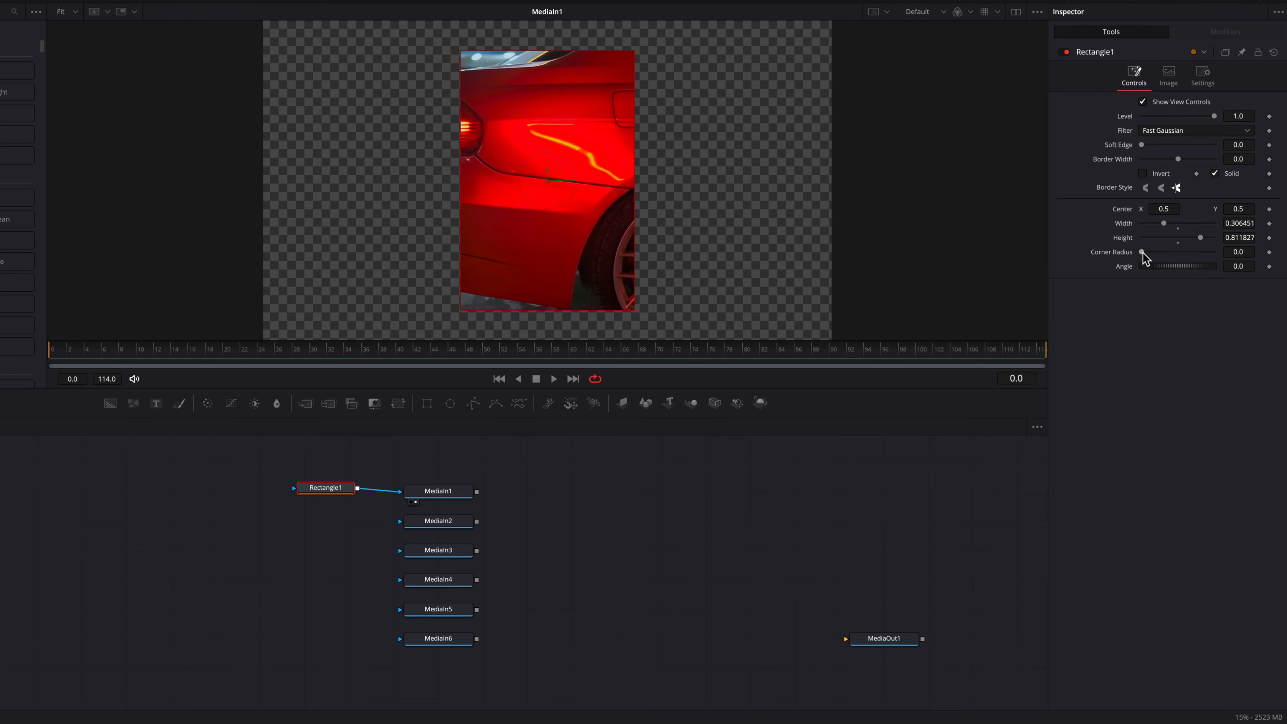
{"action": "left_click_drag", "start_coordinate": [1142, 253], "coordinate": [1152, 252]}
{"action": "left_click_drag", "start_coordinate": [461, 491], "coordinate": [461, 488]}
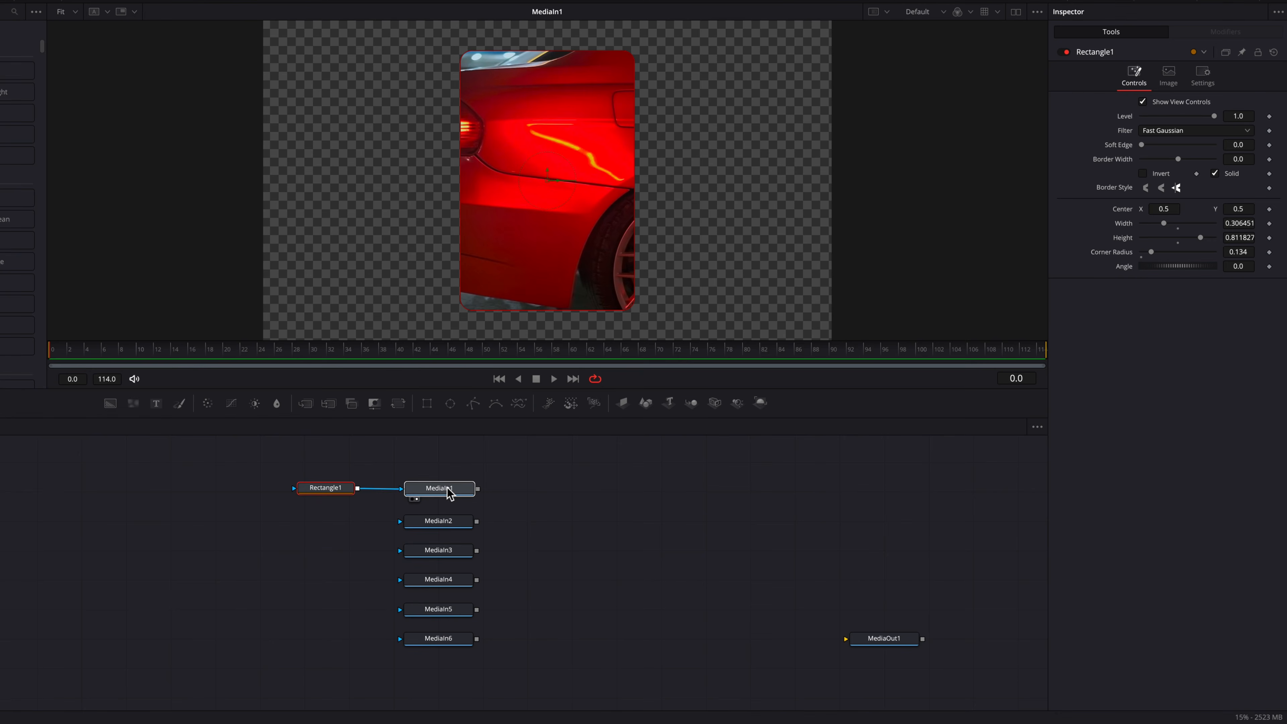
Step: Paste an instance of the rectangle mask, connect it to MediaIn2, and view MediaIn2
{"action": "left_click", "coordinate": [335, 490]}
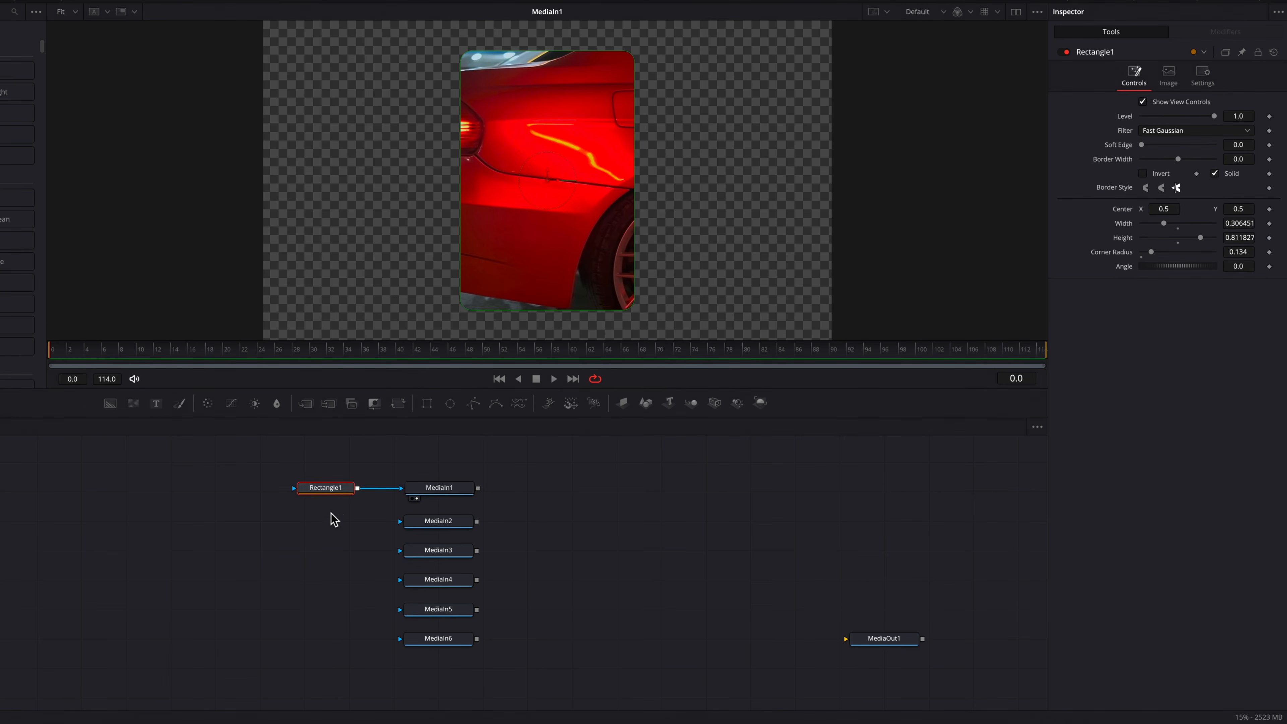
{"action": "left_click", "coordinate": [332, 526]}
{"action": "key", "text": "ctrl+shift+v"}
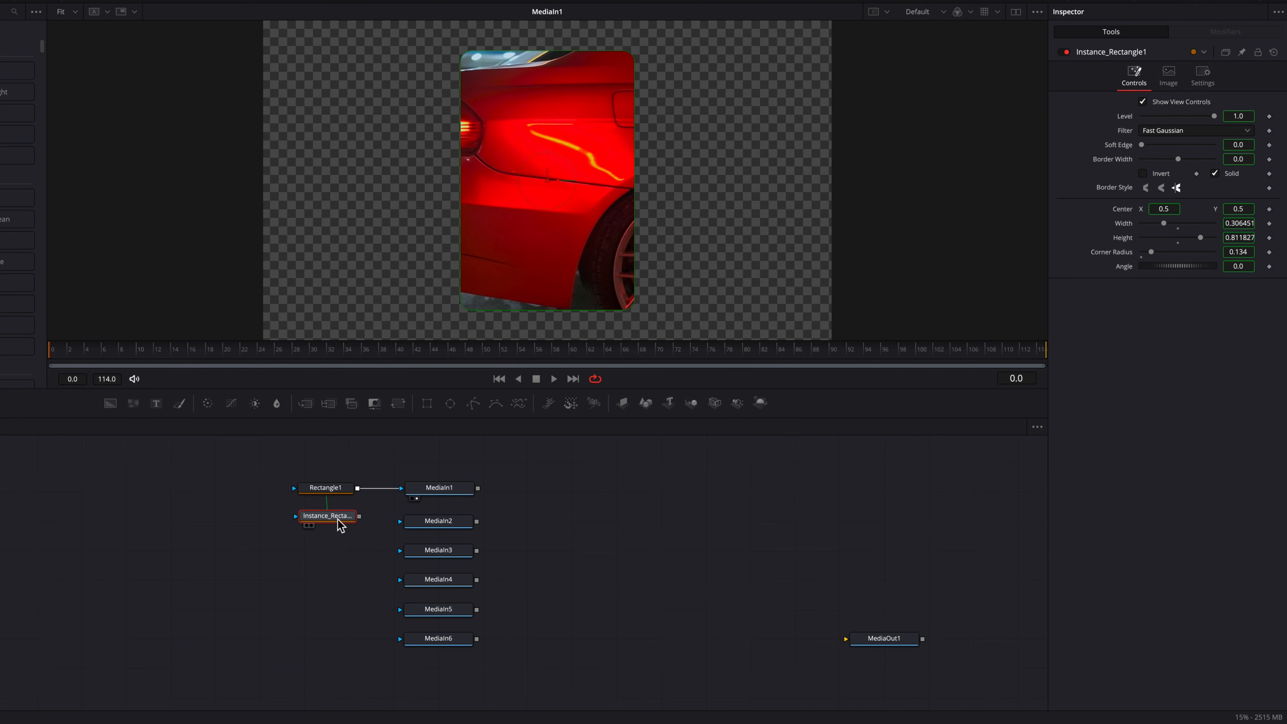
{"action": "left_click_drag", "start_coordinate": [357, 519], "coordinate": [460, 522]}
{"action": "left_click", "coordinate": [459, 522]}
{"action": "key", "text": "1"}
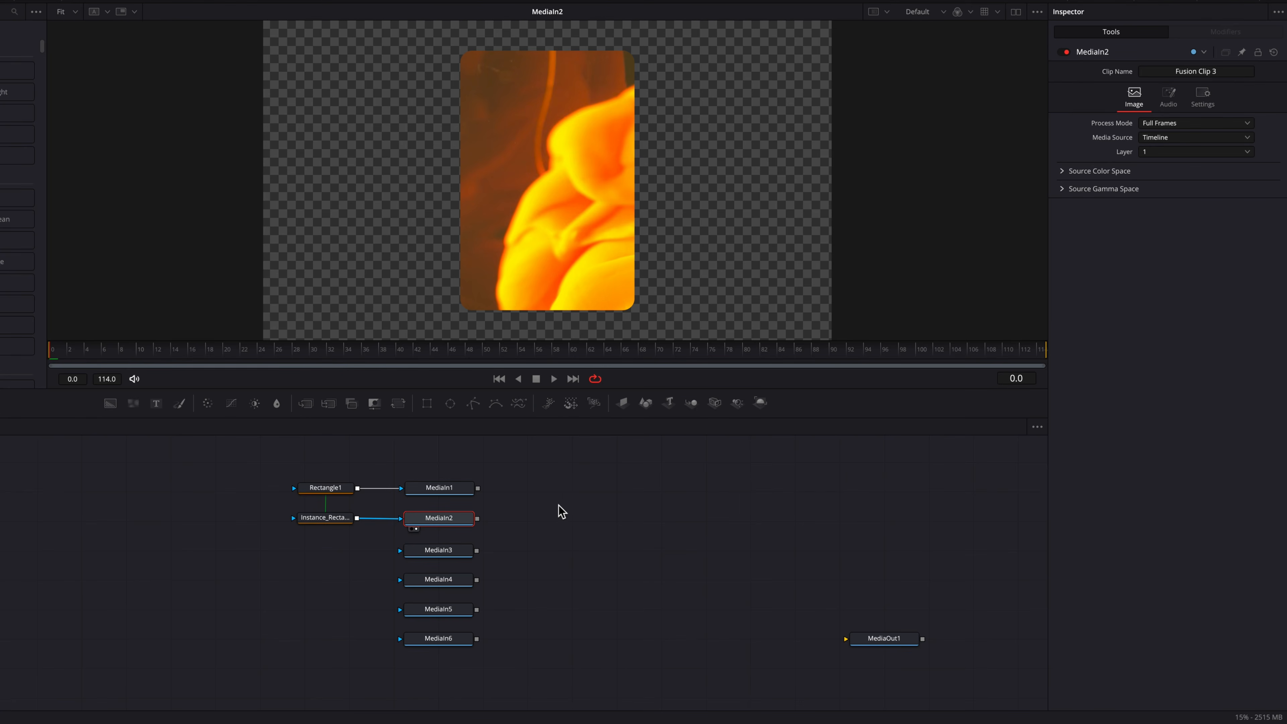
Step: Temporarily shift the rectangle mask's center X to 0.268, compare MediaIn1 and MediaIn2, then reset the center
{"action": "left_click", "coordinate": [338, 490]}
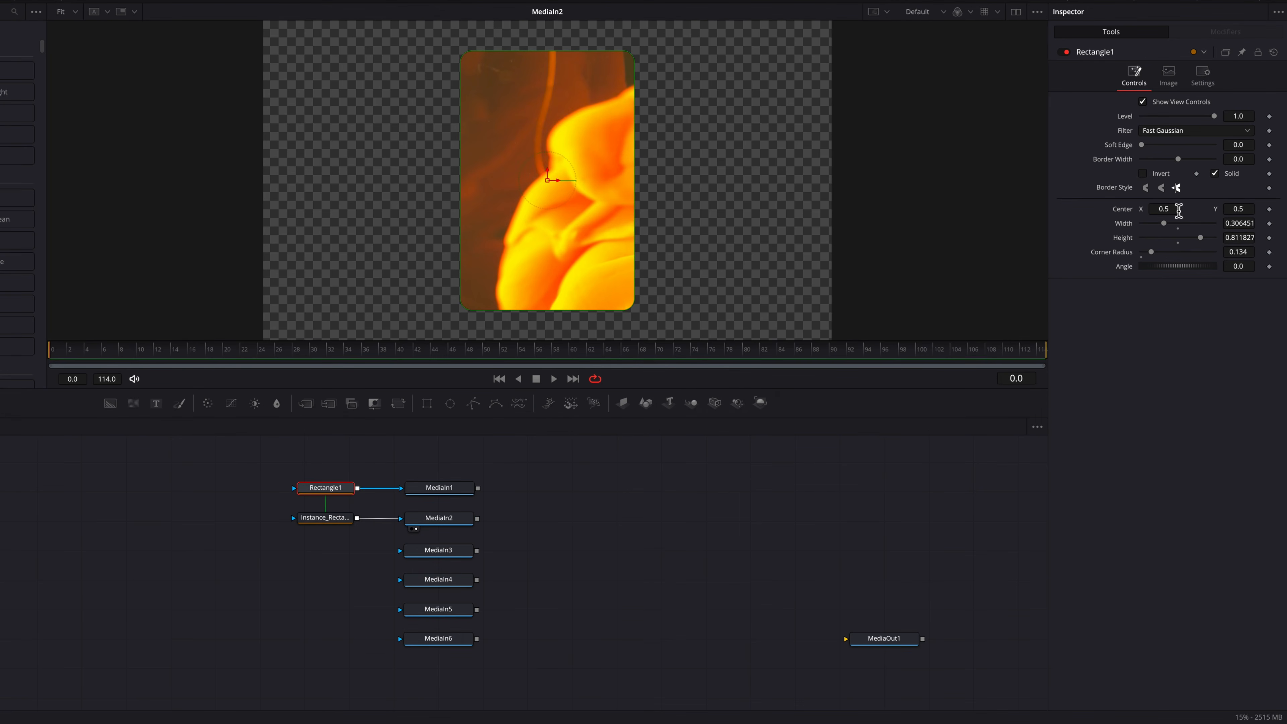
{"action": "left_click_drag", "start_coordinate": [1176, 210], "coordinate": [1059, 210]}
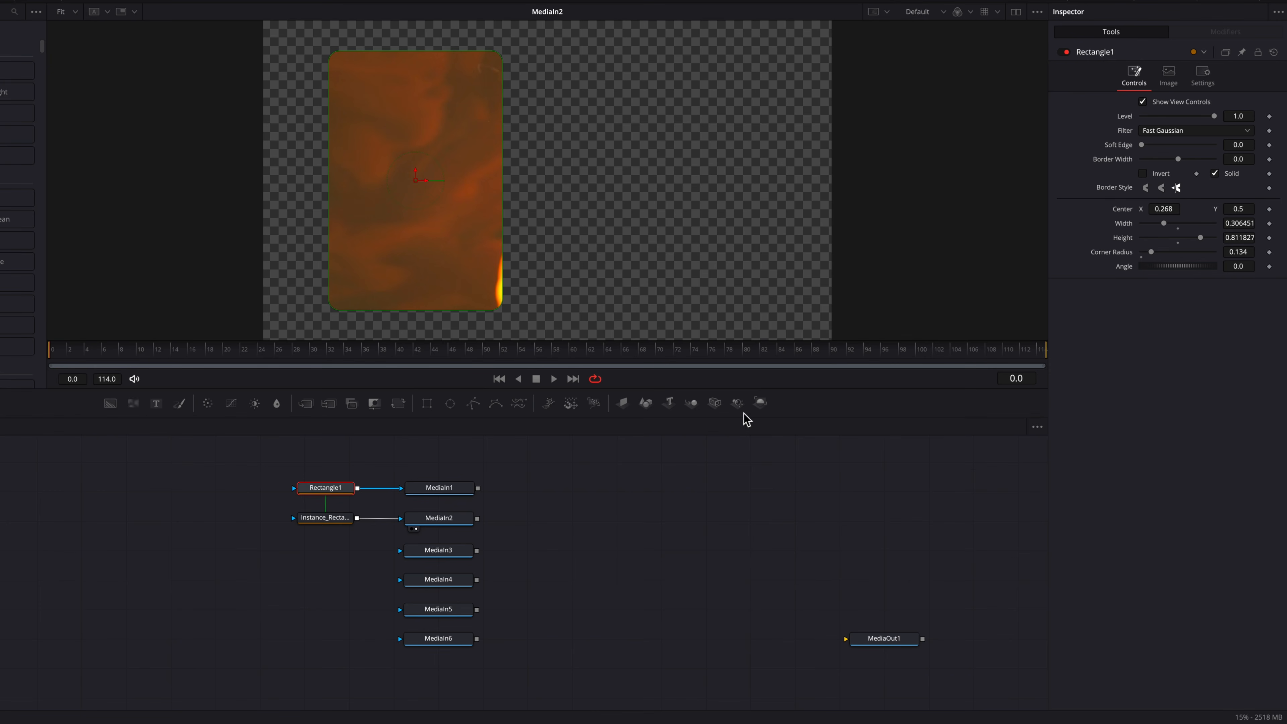
{"action": "left_click", "coordinate": [455, 493]}
{"action": "key", "text": "1"}
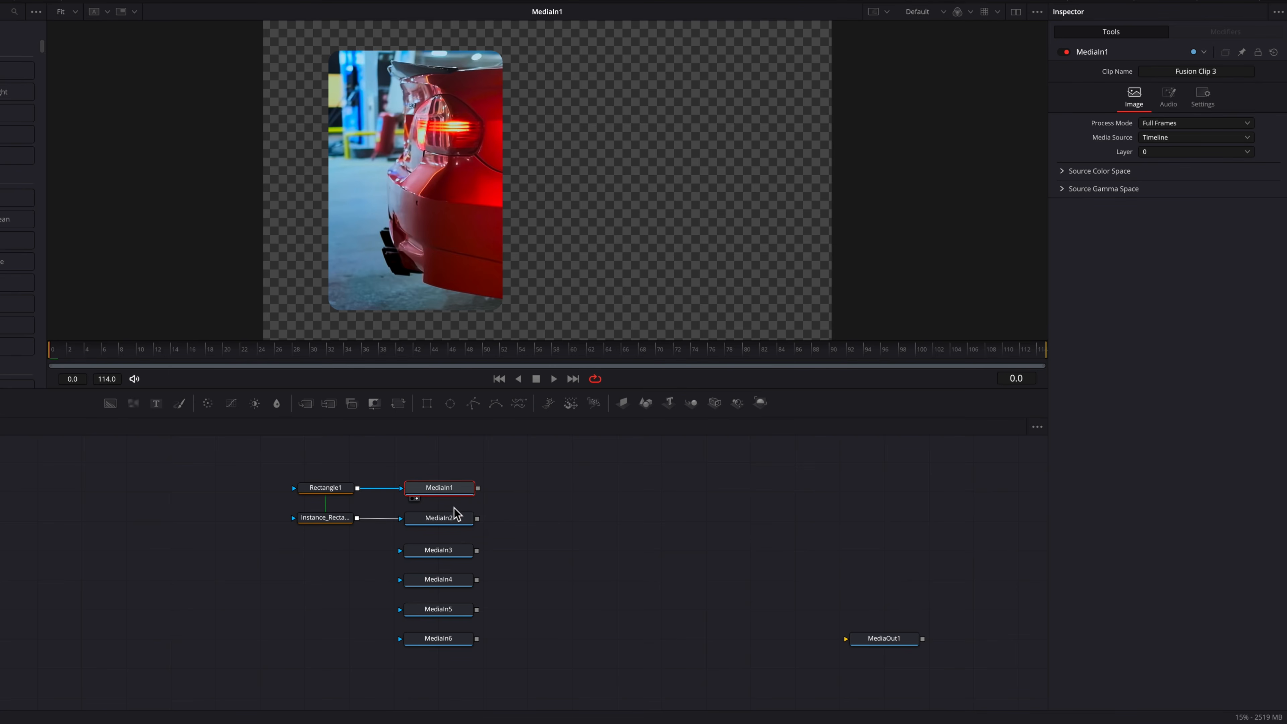
{"action": "left_click", "coordinate": [454, 521]}
{"action": "key", "text": "1"}
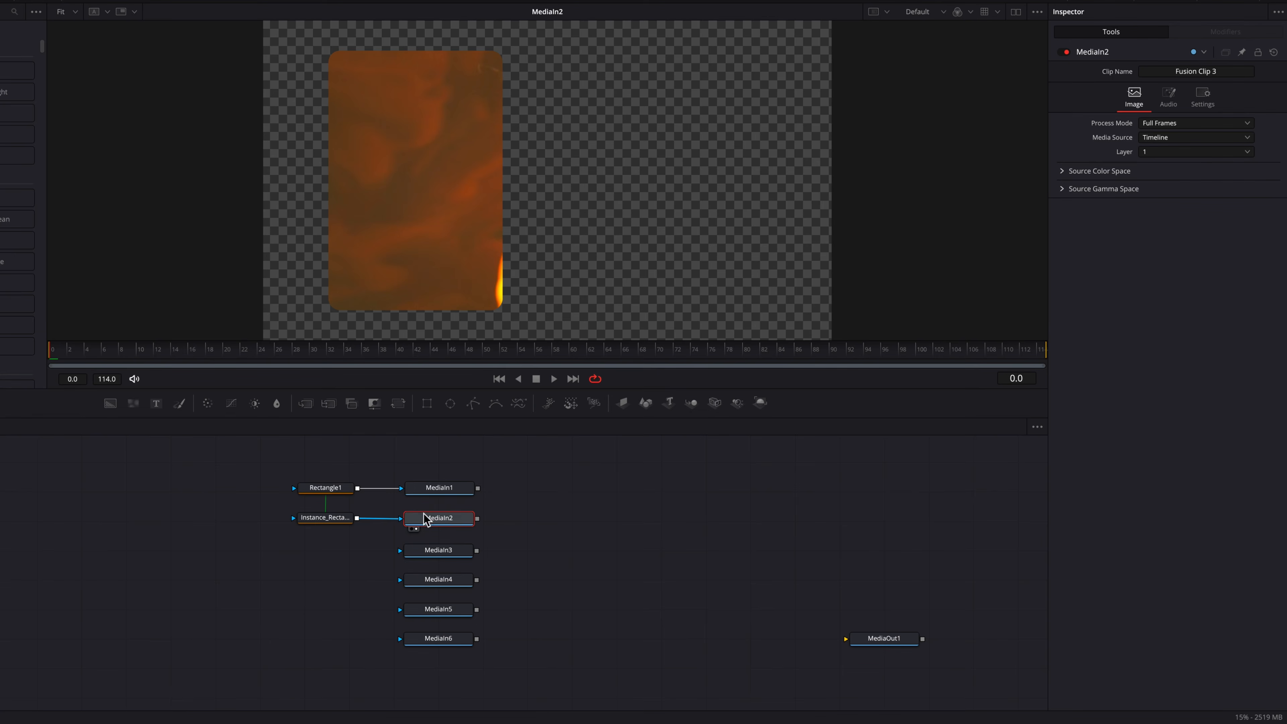
{"action": "left_click", "coordinate": [327, 490]}
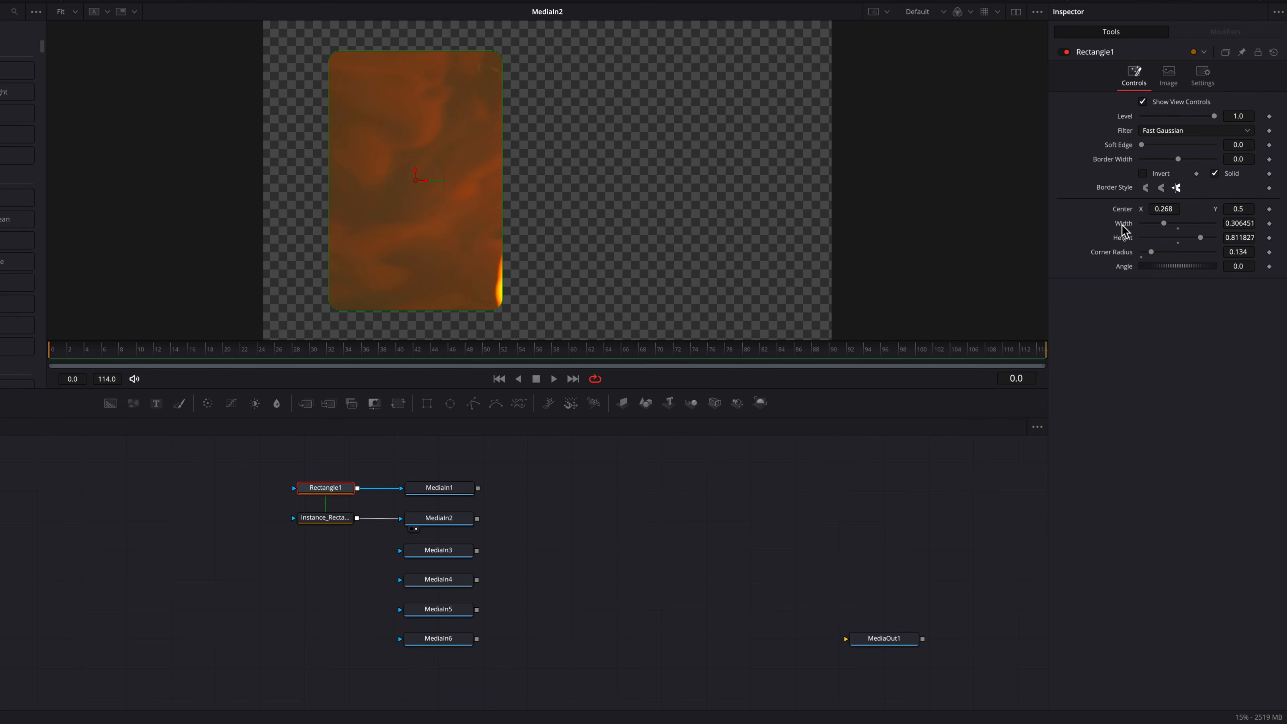
{"action": "double_click", "coordinate": [1125, 212]}
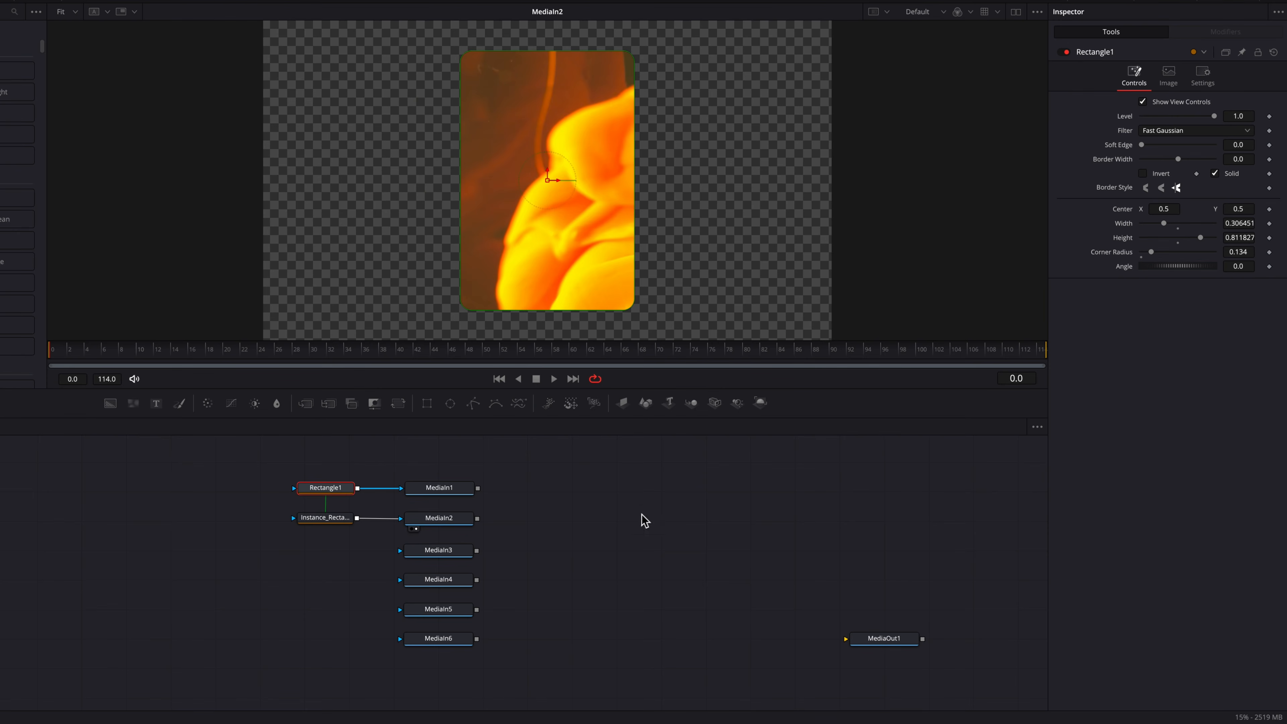
Step: Paste further instances of the rectangle mask and connect them to MediaIn3 through MediaIn6
{"action": "left_click", "coordinate": [342, 524]}
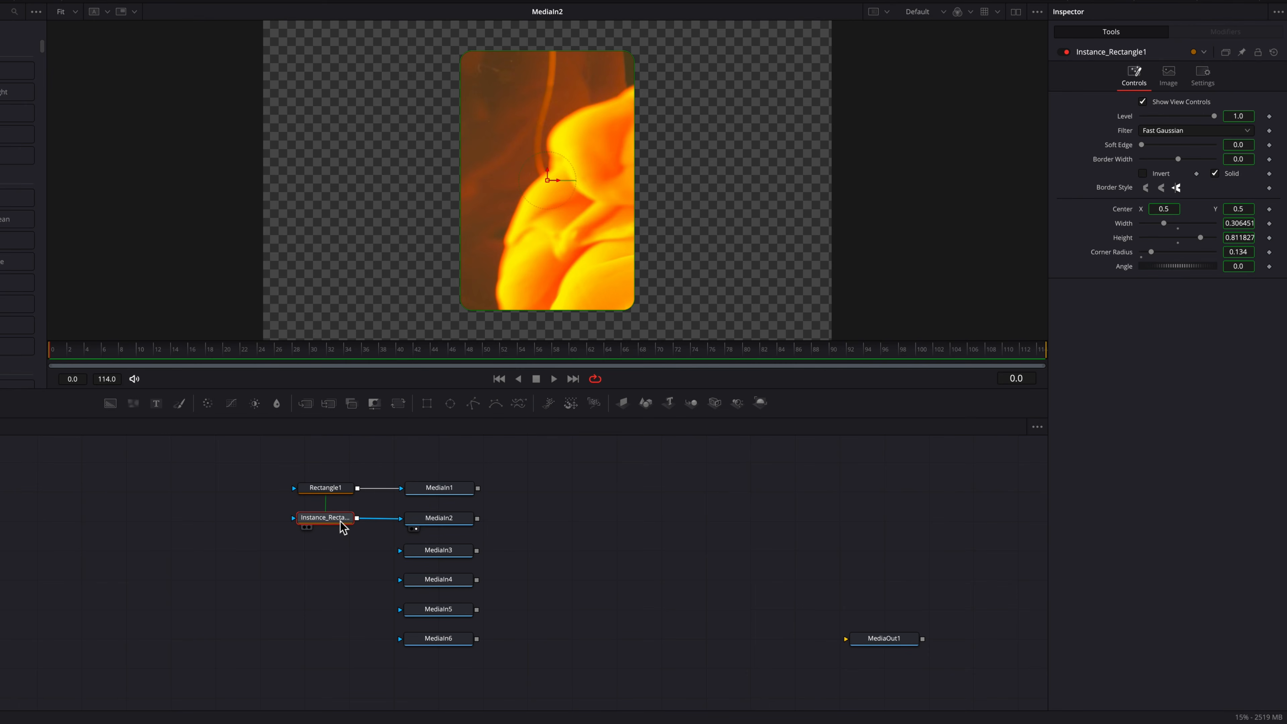
{"action": "left_click", "coordinate": [334, 558]}
{"action": "key", "text": "ctrl+shift+v"}
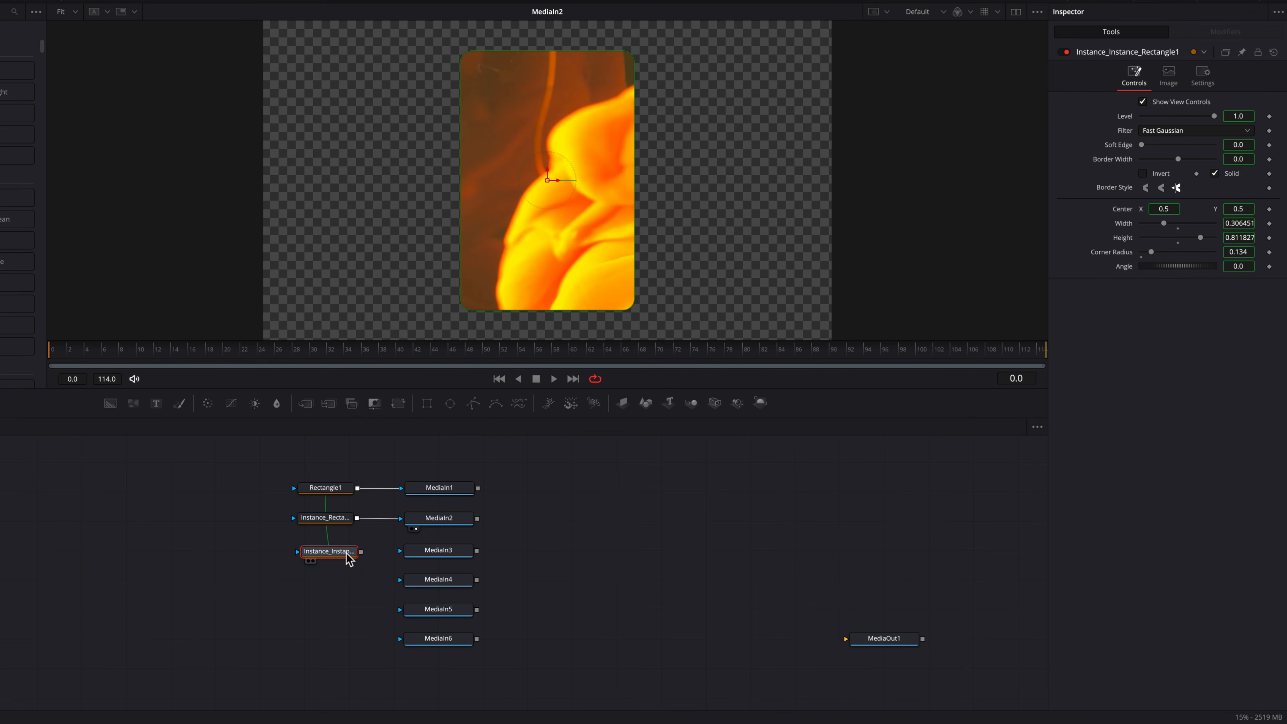
{"action": "left_click_drag", "start_coordinate": [356, 553], "coordinate": [400, 638]}
{"action": "left_click", "coordinate": [330, 577]}
{"action": "key", "text": "ctrl+shift+v"}
{"action": "left_click", "coordinate": [328, 616]}
{"action": "key", "text": "ctrl+shift+v"}
{"action": "left_click", "coordinate": [325, 645]}
{"action": "key", "text": "ctrl+shift+v"}
Step: Check each MediaIn node's masked clip in the viewer, from MediaIn6 up to MediaIn1
{"action": "left_click", "coordinate": [439, 643]}
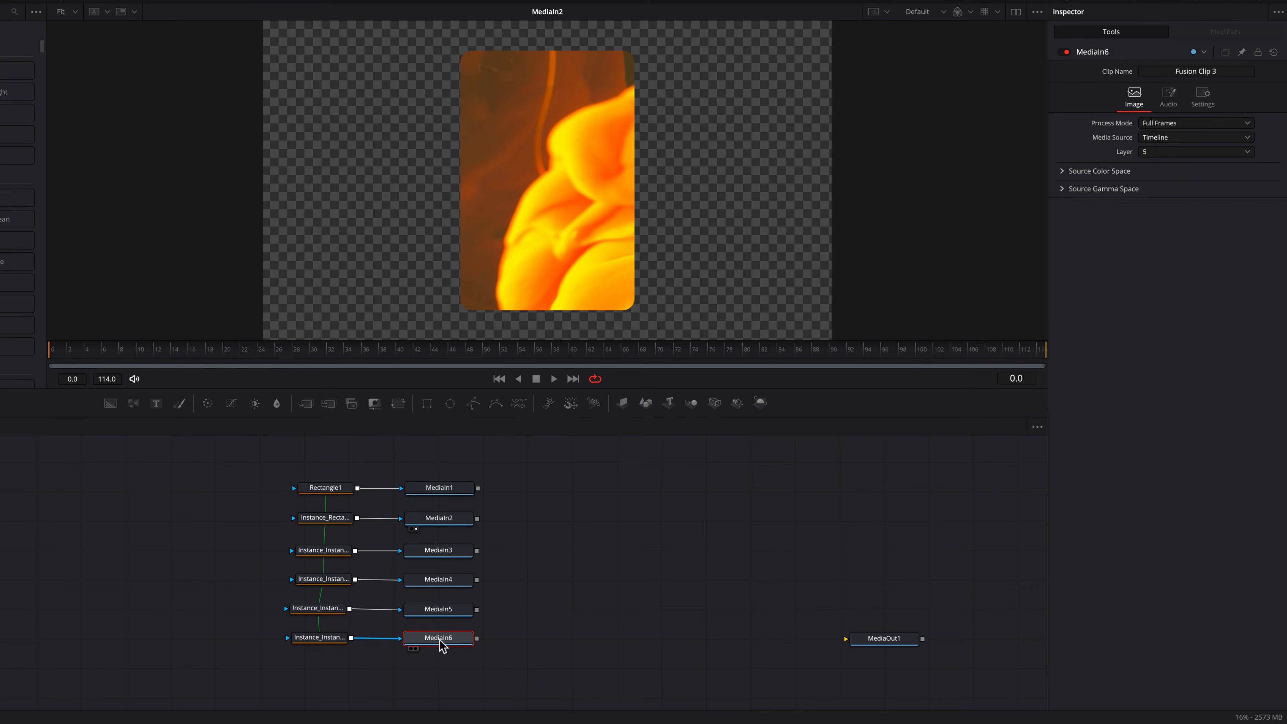
{"action": "key", "text": "1"}
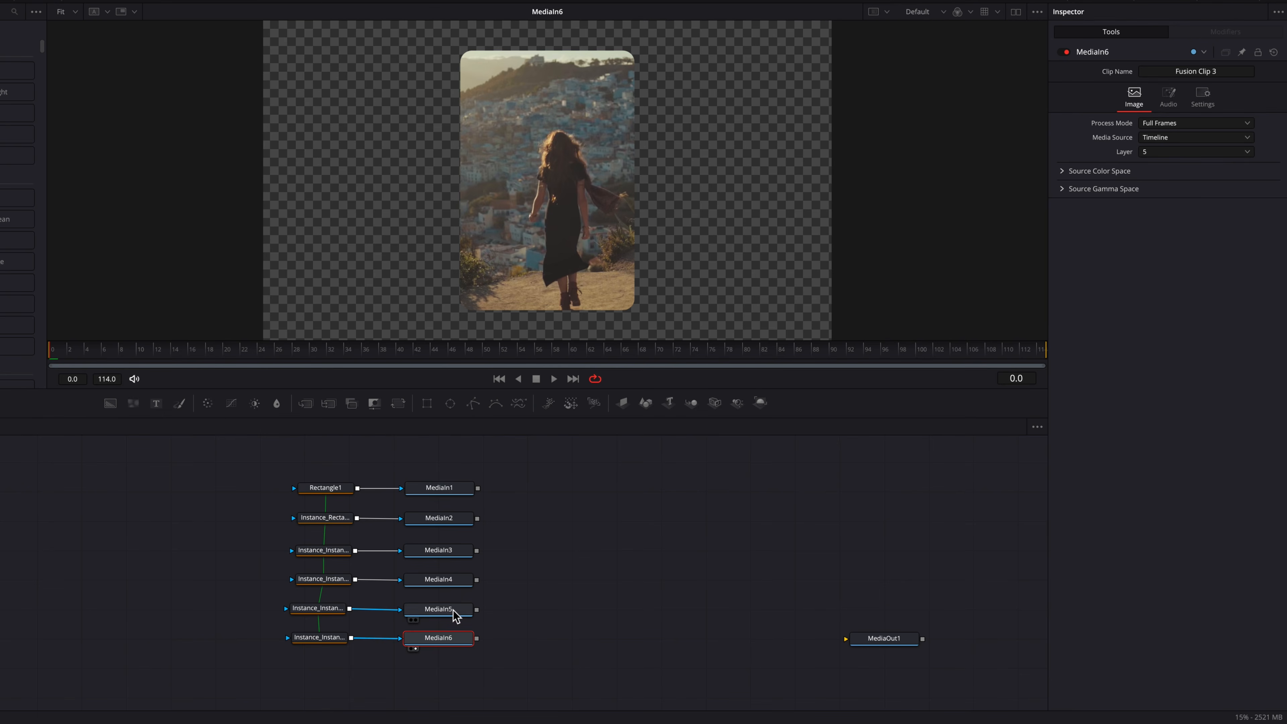
{"action": "left_click", "coordinate": [452, 612]}
{"action": "key", "text": "1"}
{"action": "left_click", "coordinate": [452, 583]}
{"action": "key", "text": "1"}
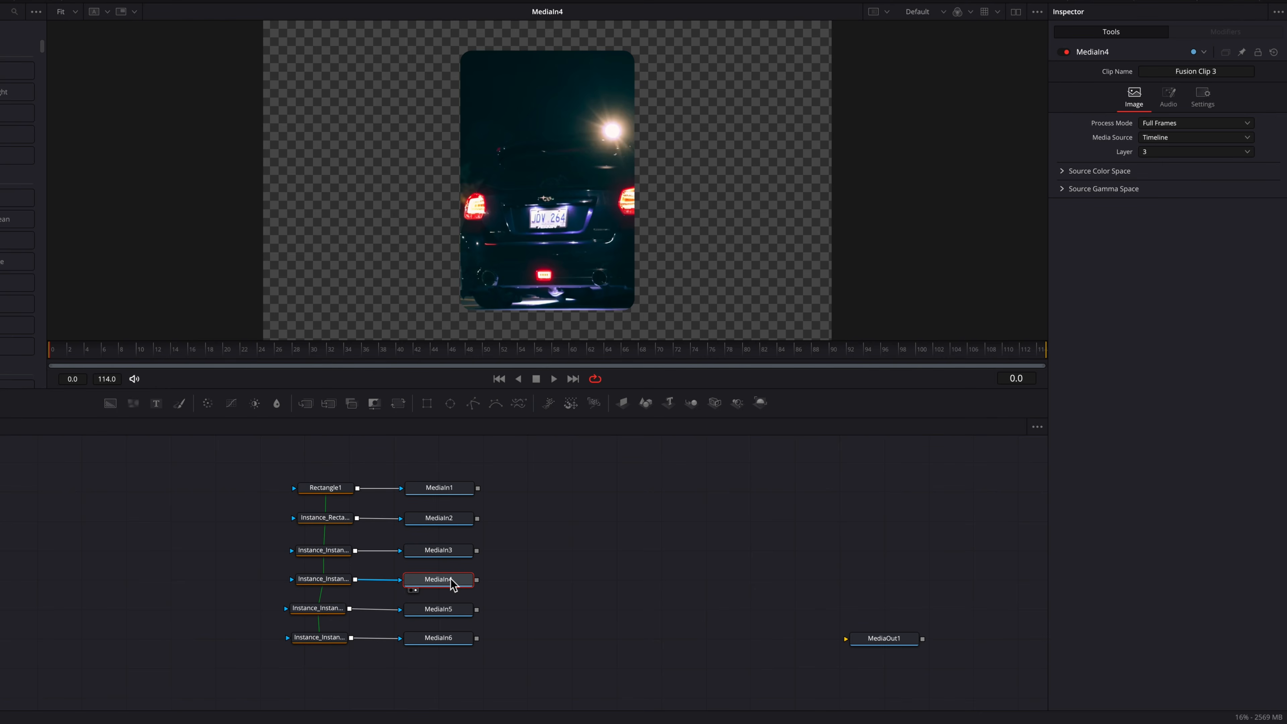
{"action": "left_click", "coordinate": [445, 554]}
{"action": "key", "text": "1"}
{"action": "left_click", "coordinate": [454, 522]}
{"action": "key", "text": "1"}
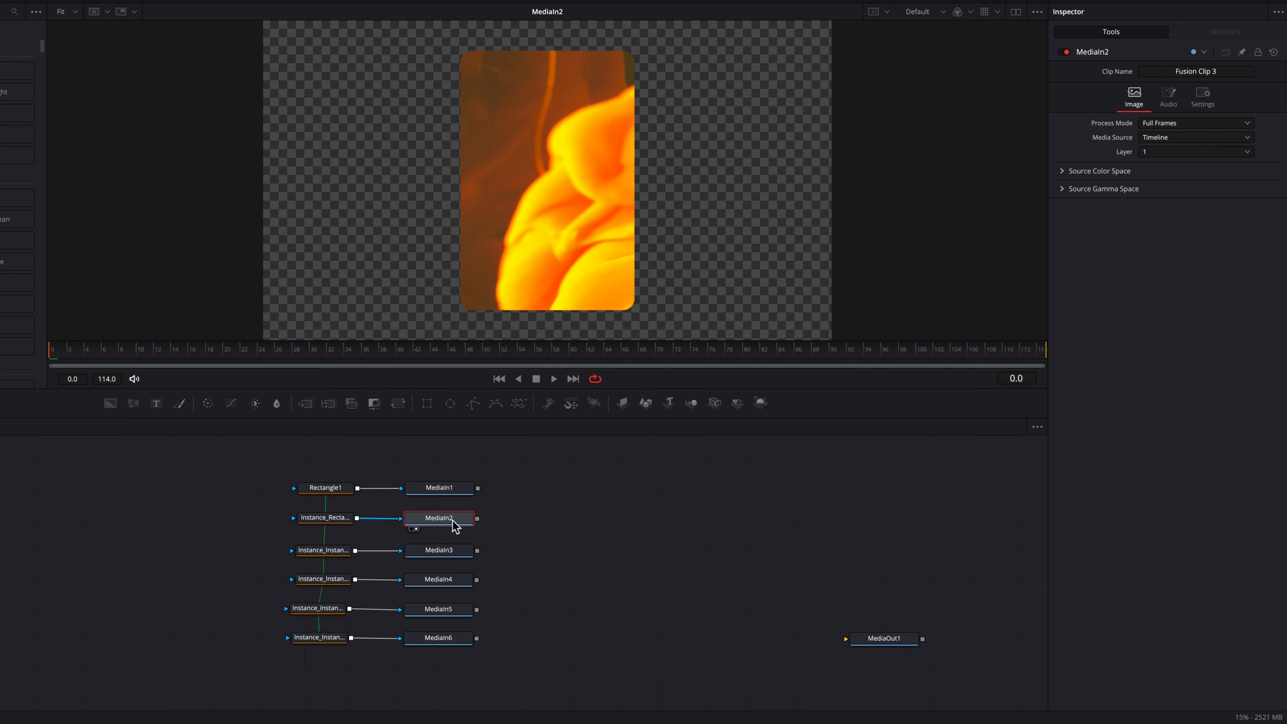
{"action": "left_click", "coordinate": [457, 501]}
{"action": "key", "text": "1"}
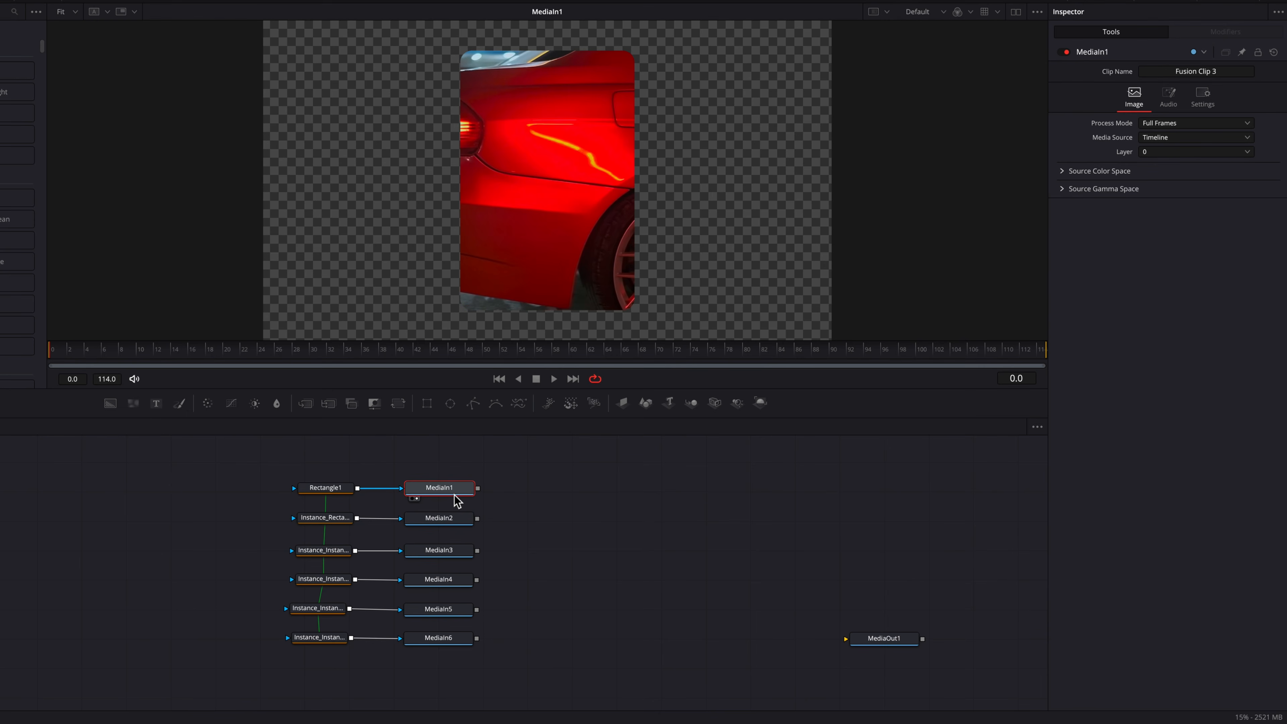
Step: Add ImagePlane3D, Merge3D and Renderer3D nodes to the flow beside MediaIn1
{"action": "scroll", "coordinate": [518, 494], "scroll_direction": "right", "scroll_amount": 2}
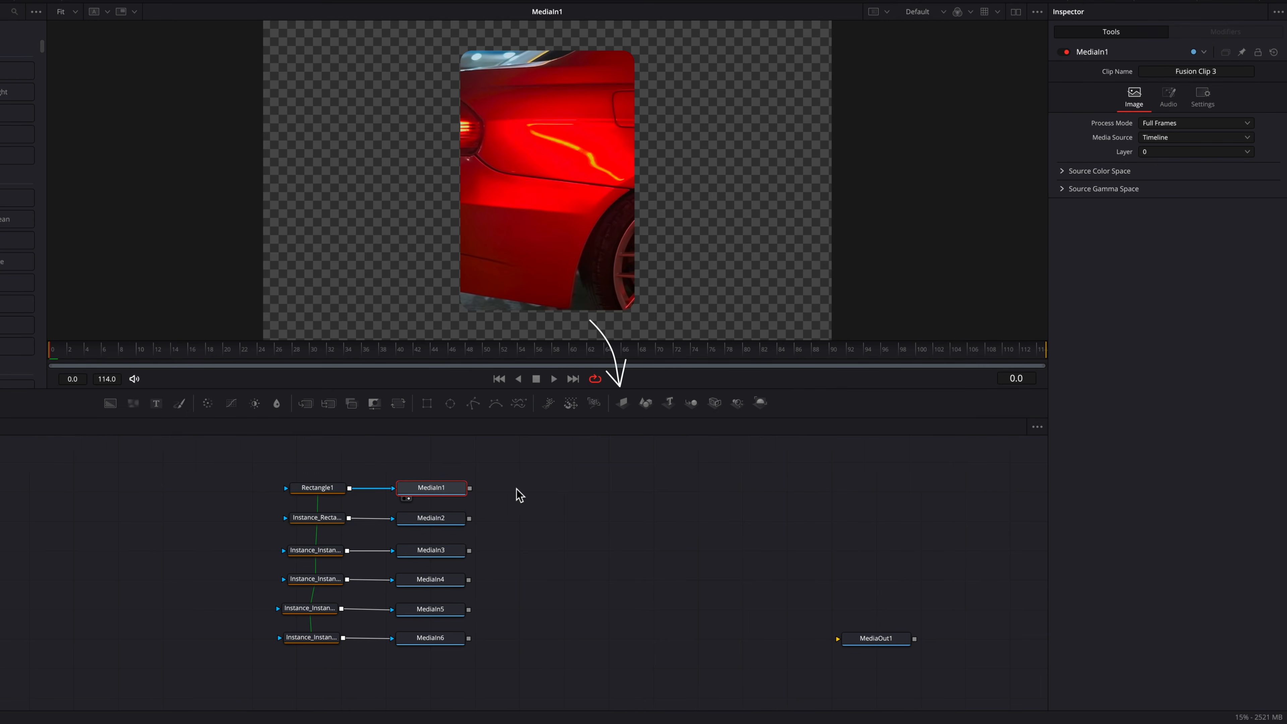
{"action": "scroll", "coordinate": [518, 494], "scroll_direction": "right", "scroll_amount": 2}
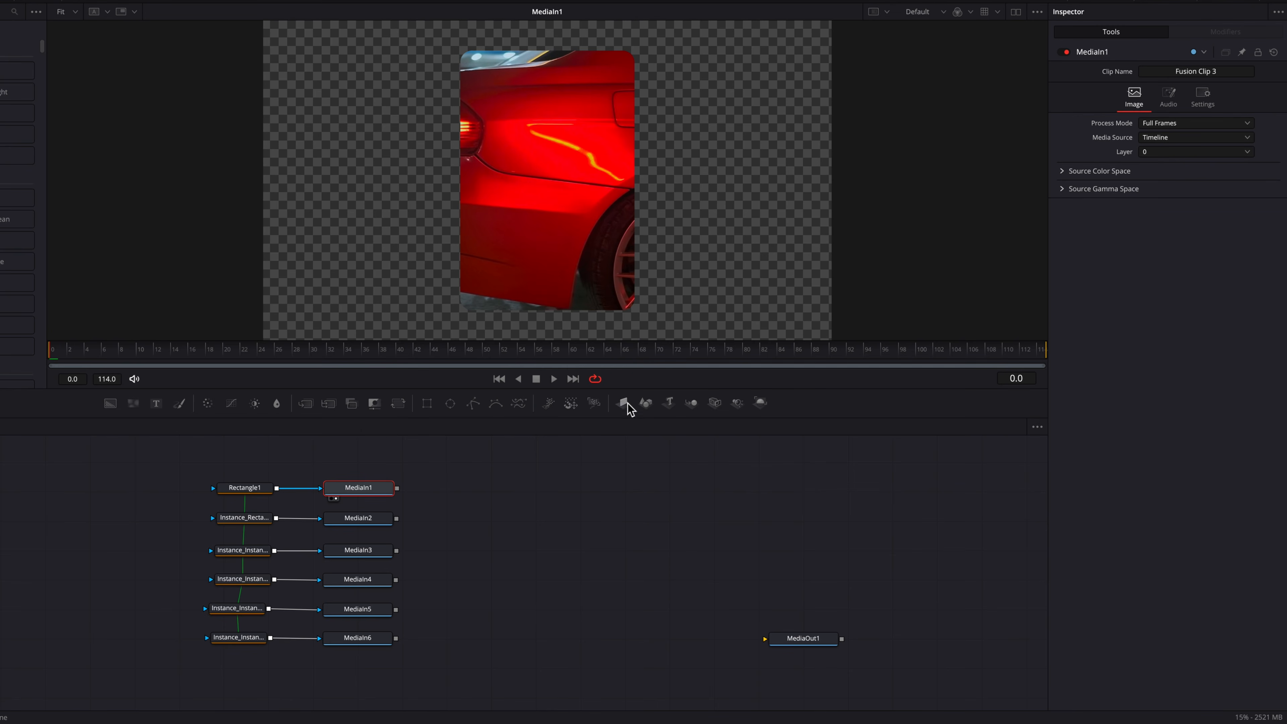
{"action": "left_click_drag", "start_coordinate": [507, 495], "coordinate": [589, 494]}
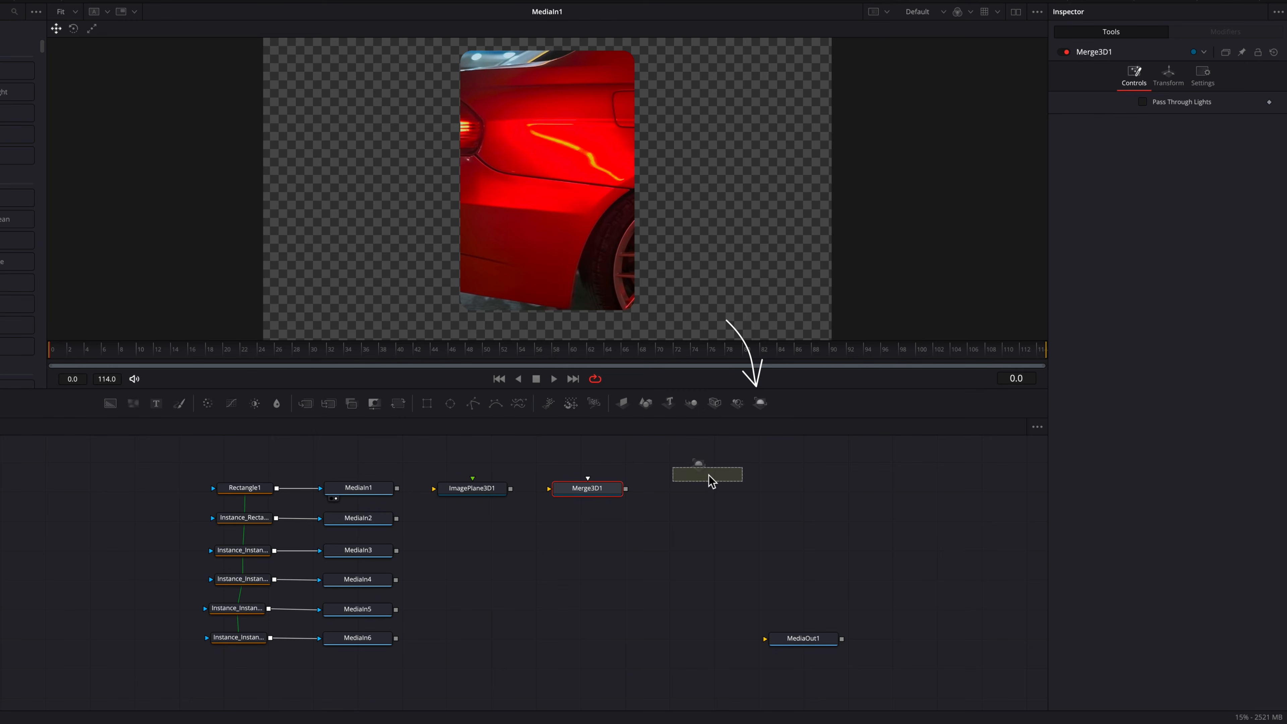
{"action": "left_click_drag", "start_coordinate": [709, 476], "coordinate": [705, 491]}
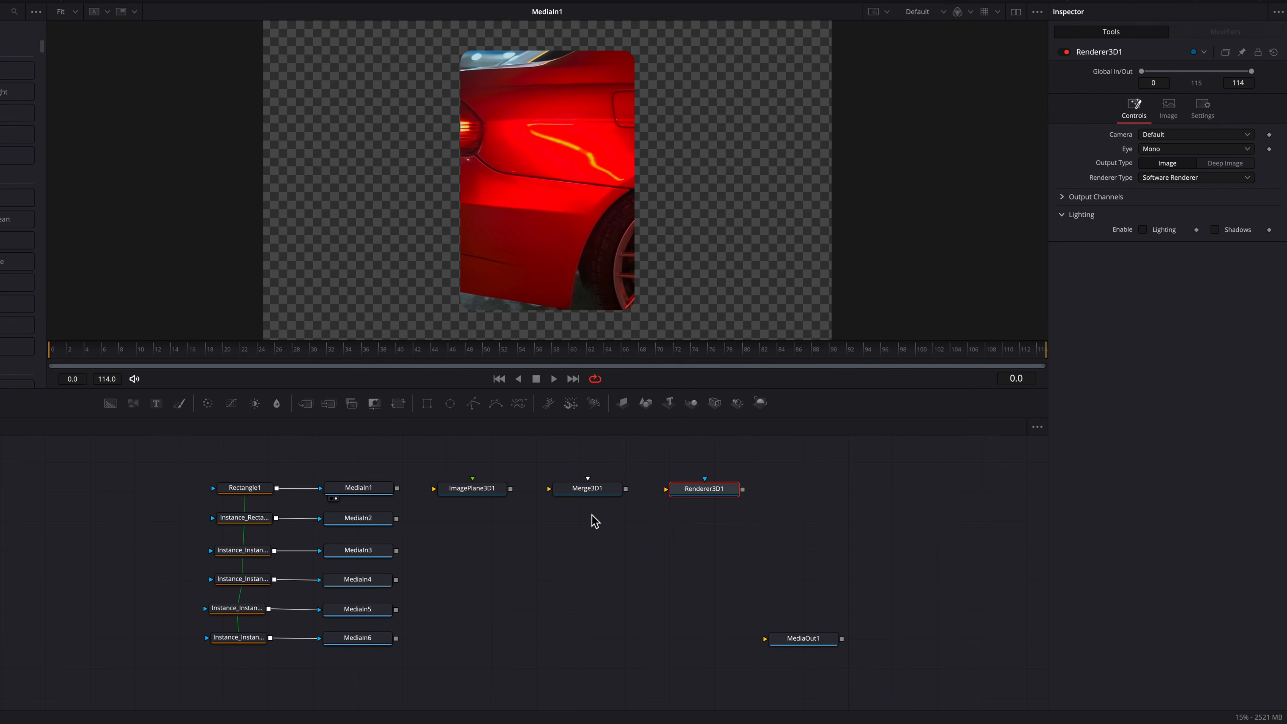
Step: Chain MediaIn1 through ImagePlane3D1 and Merge3D1 into Renderer3D1, viewing the renderer and Merge3D1 outputs
{"action": "left_click_drag", "start_coordinate": [397, 488], "coordinate": [698, 494]}
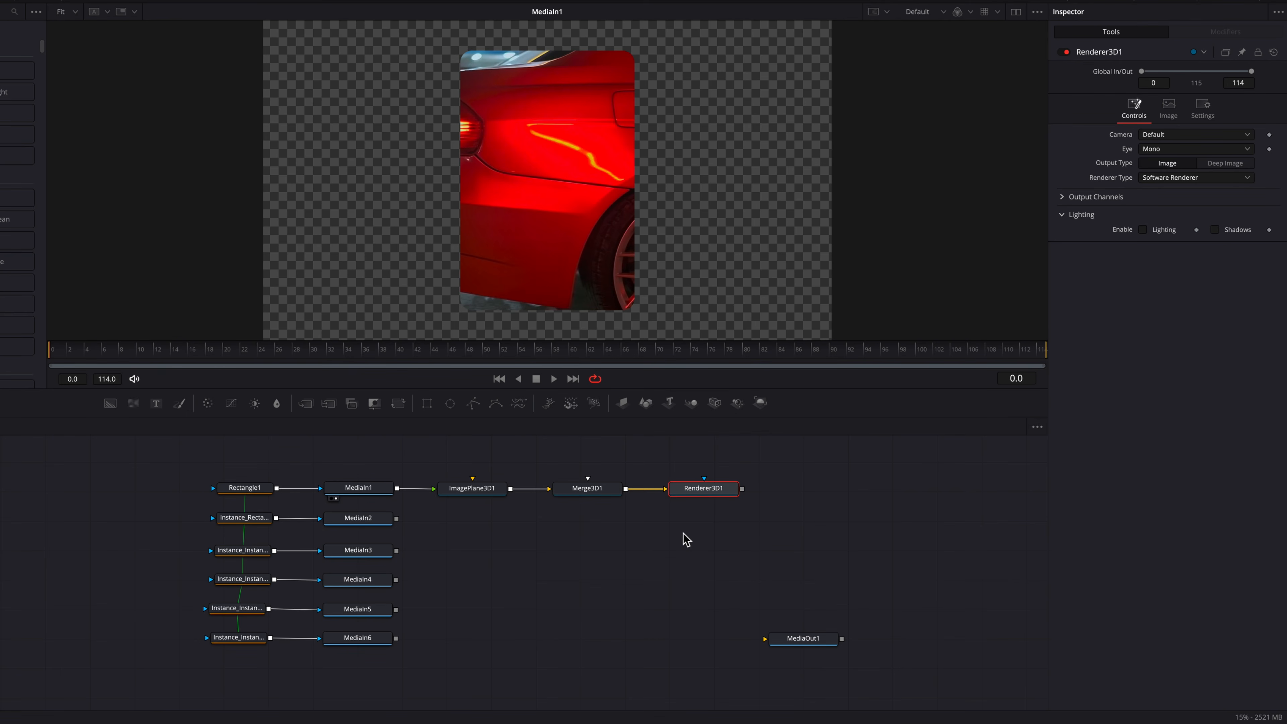
{"action": "key", "text": "1"}
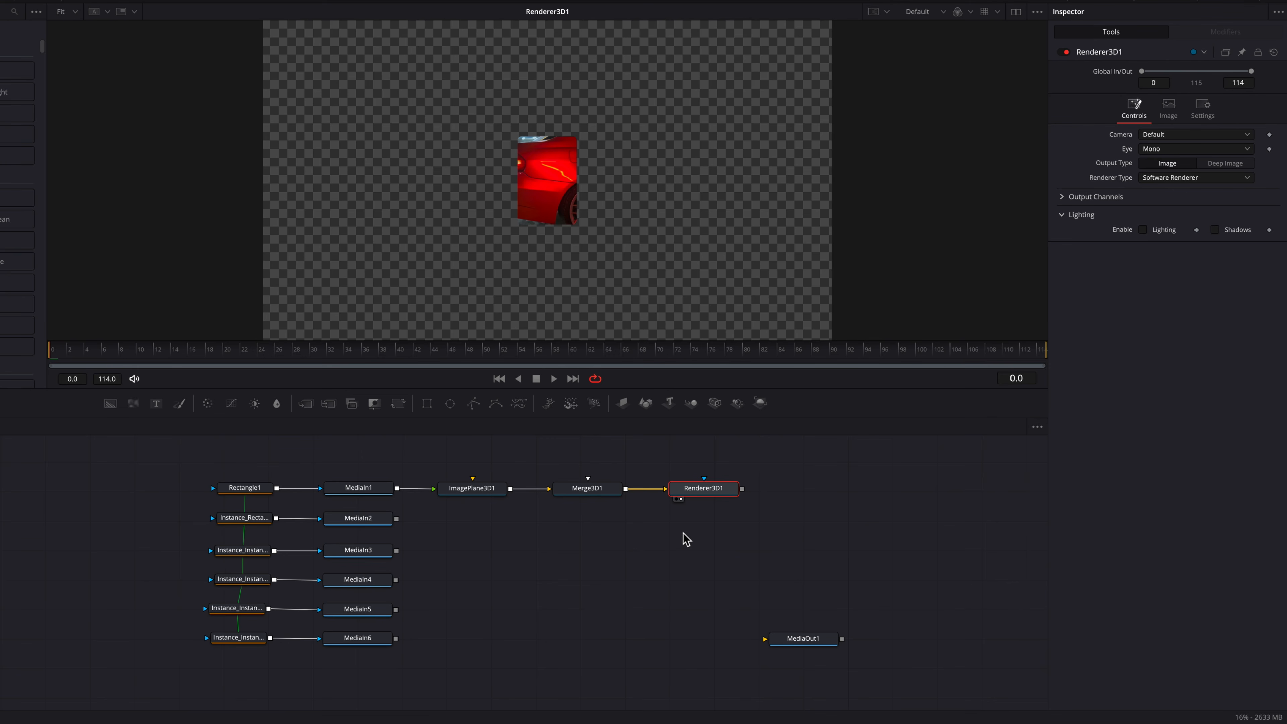
{"action": "left_click", "coordinate": [611, 490]}
{"action": "key", "text": "1"}
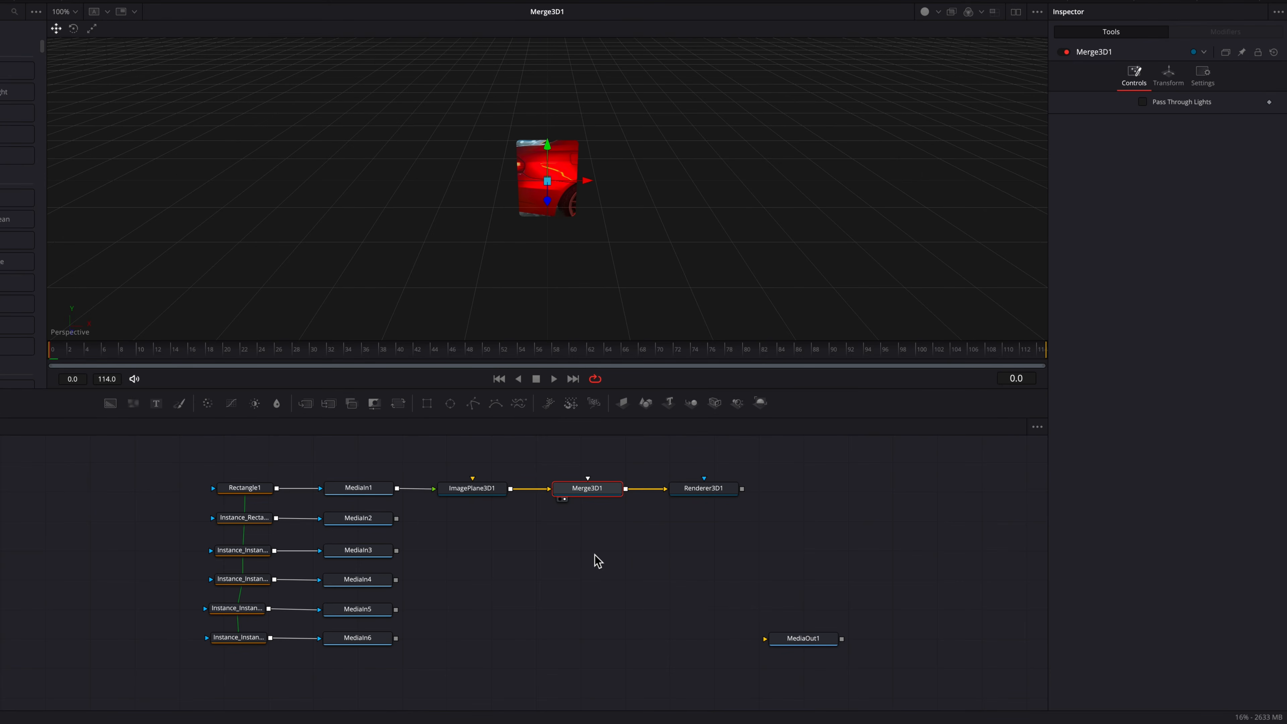
Step: Paste an instance of ImagePlane3D1 below the original in the flow
{"action": "left_click", "coordinate": [490, 491]}
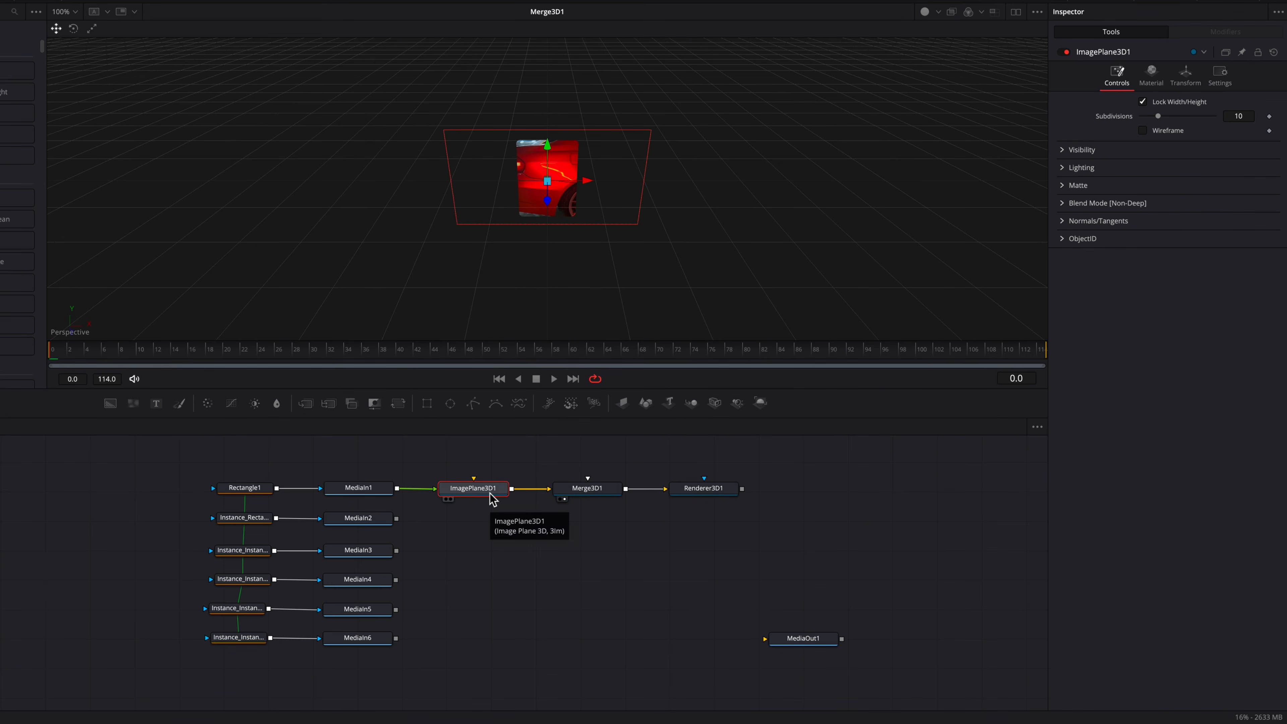
{"action": "left_click", "coordinate": [468, 527]}
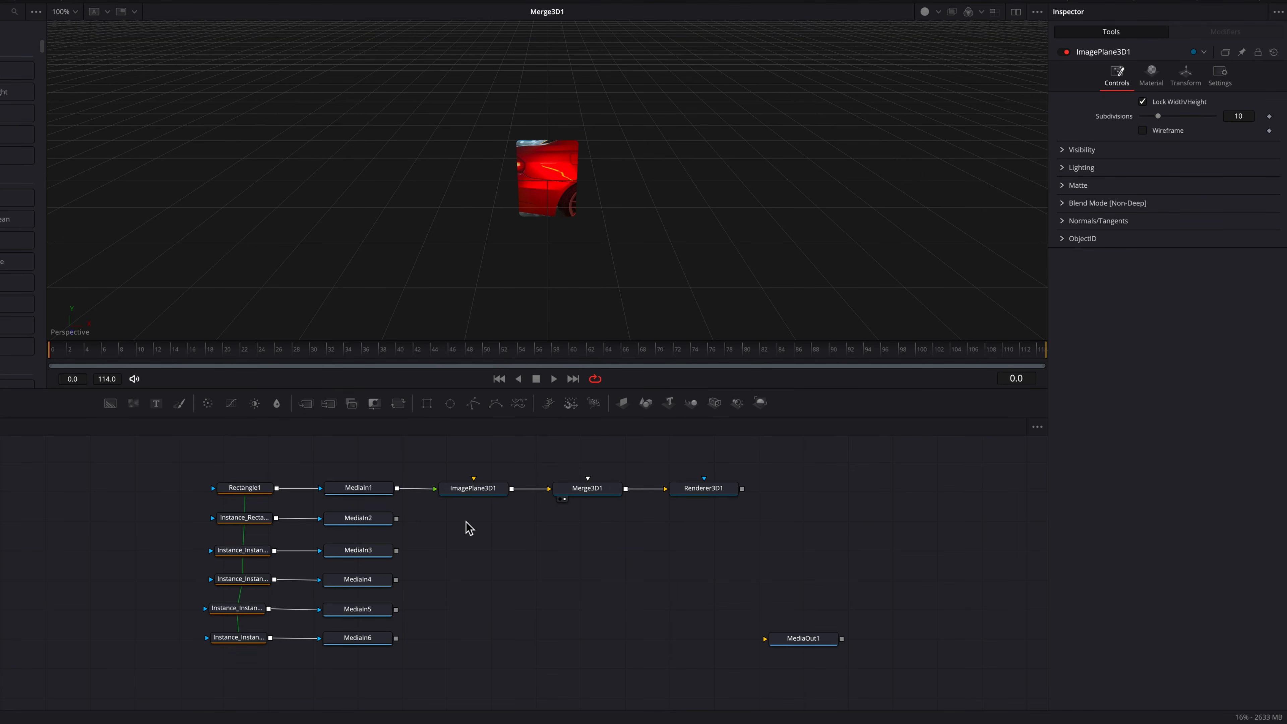
{"action": "key", "text": "ctrl+shift+v"}
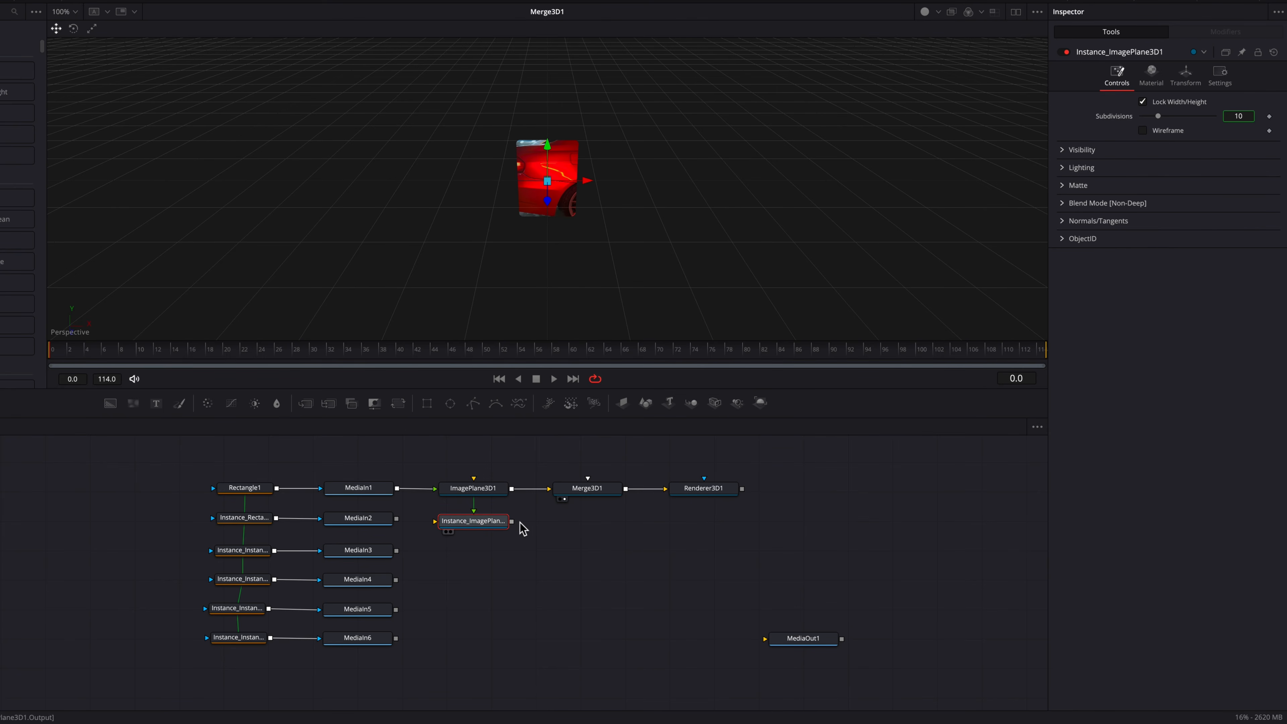
Step: Wire MediaIn2 into the pasted image plane instance and connect that instance to Merge3D1
{"action": "left_click_drag", "start_coordinate": [396, 520], "coordinate": [589, 496]}
{"action": "left_click_drag", "start_coordinate": [495, 529], "coordinate": [499, 525]}
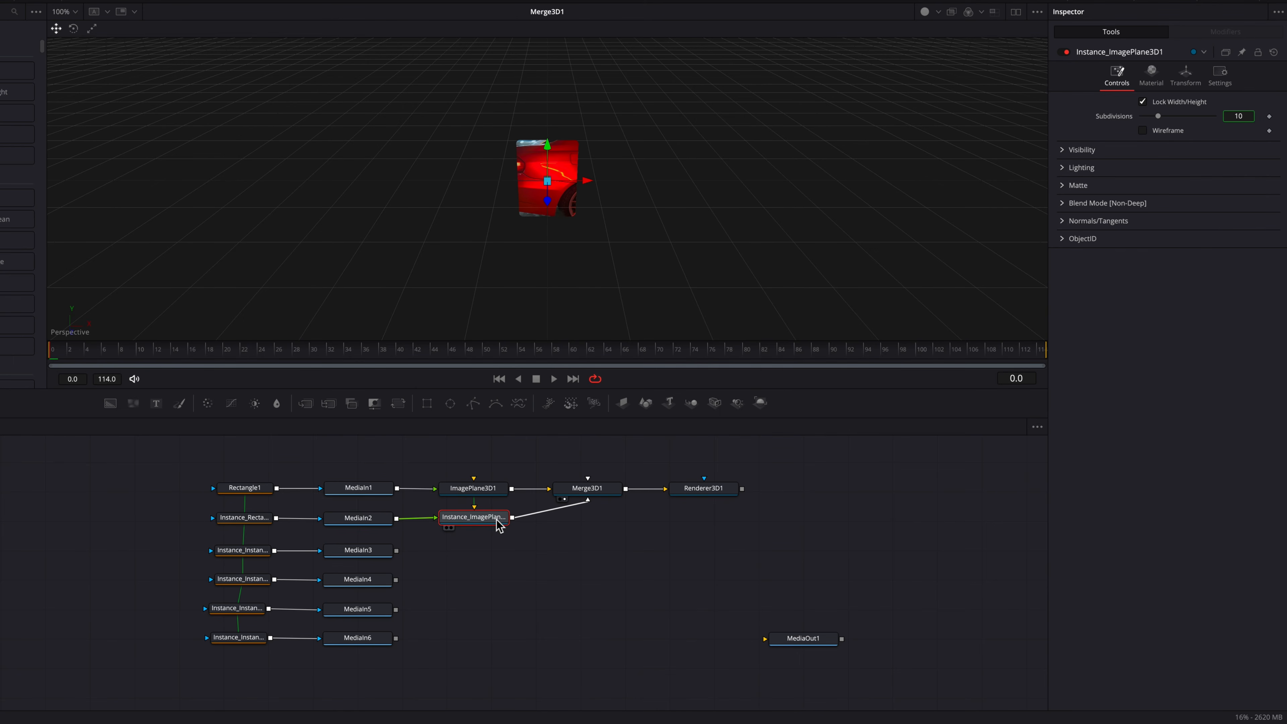
{"action": "left_click", "coordinate": [481, 556]}
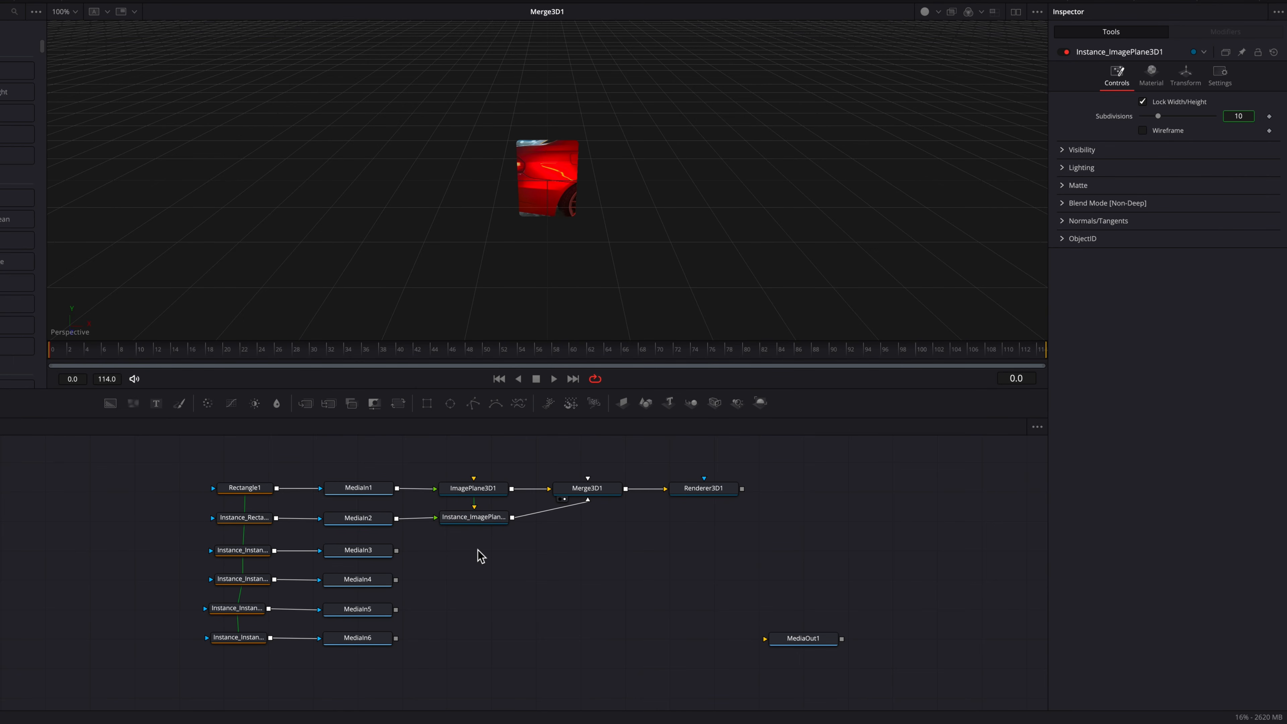
Step: Paste another image plane instance below and wire MediaIn3 through it into Merge3D1
{"action": "key", "text": "super+shift+v"}
{"action": "left_click_drag", "start_coordinate": [478, 550], "coordinate": [476, 549]}
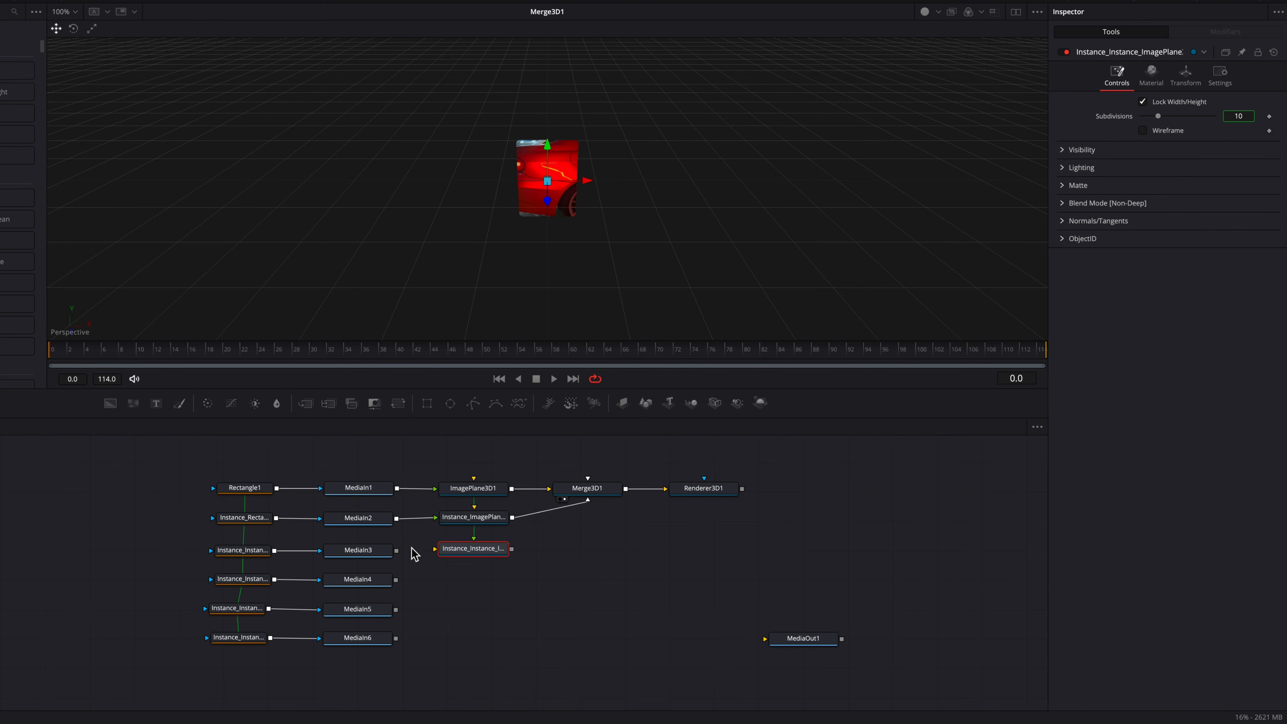
{"action": "left_click_drag", "start_coordinate": [397, 551], "coordinate": [442, 550]}
{"action": "left_click_drag", "start_coordinate": [512, 549], "coordinate": [590, 495]}
{"action": "left_click_drag", "start_coordinate": [479, 549], "coordinate": [480, 551]}
Step: Paste two more image plane instances for MediaIn4 and MediaIn5, each wired into Merge3D1
{"action": "left_click", "coordinate": [472, 587]}
{"action": "key", "text": "super+shift+v"}
{"action": "left_click_drag", "start_coordinate": [397, 580], "coordinate": [591, 495]}
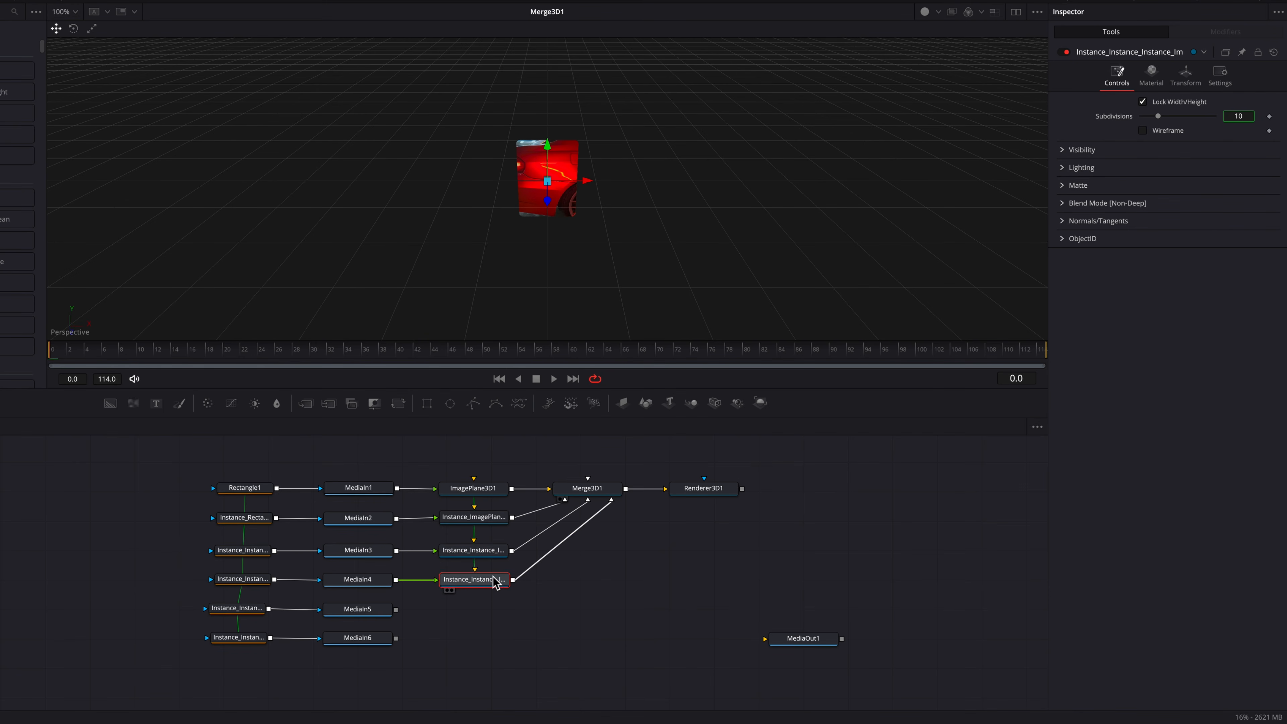
{"action": "left_click", "coordinate": [472, 611]}
{"action": "key", "text": "super+shift+v"}
{"action": "left_click_drag", "start_coordinate": [396, 609], "coordinate": [602, 500]}
Step: Paste a last image plane instance, wiring MediaIn6 into it and its output into Merge3D1
{"action": "left_click", "coordinate": [474, 642]}
{"action": "key", "text": "super+shift+v"}
{"action": "left_click_drag", "start_coordinate": [396, 638], "coordinate": [434, 639]}
{"action": "left_click_drag", "start_coordinate": [509, 640], "coordinate": [616, 499]}
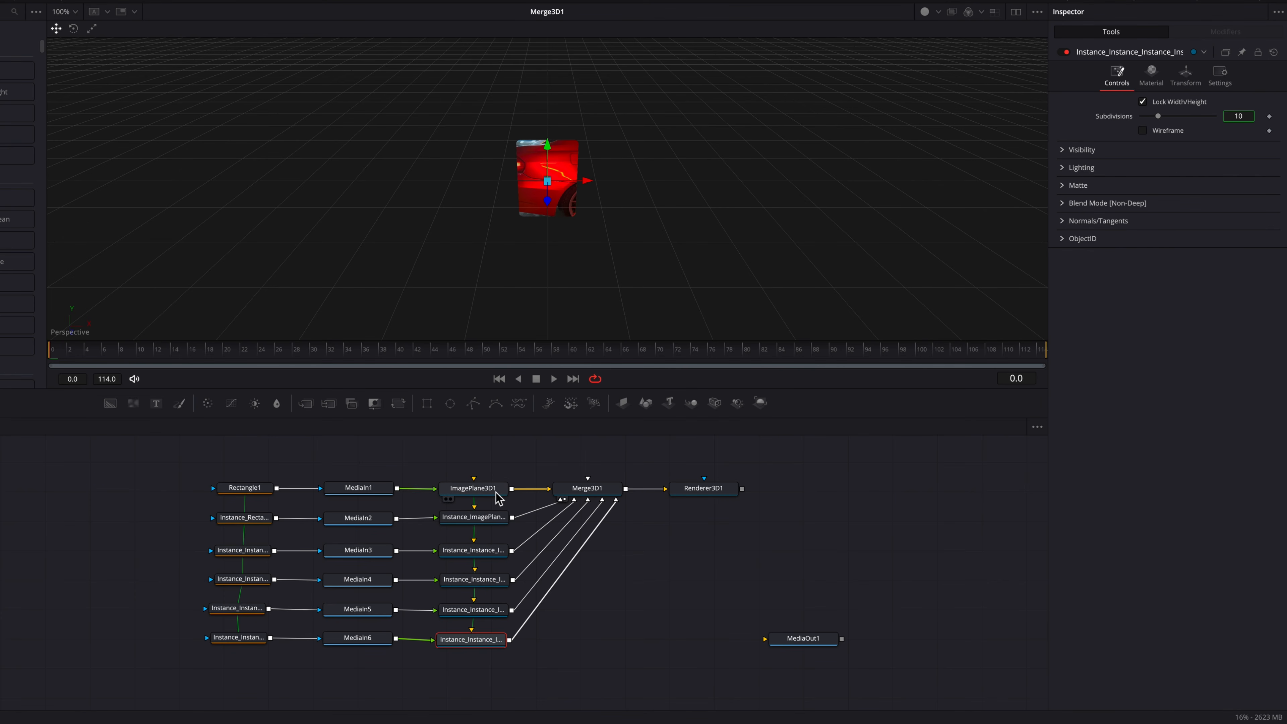
Step: Deinstance the Y rotation of Instance_ImagePlane3D1 and set its Y rotation to 60
{"action": "left_click", "coordinate": [486, 519]}
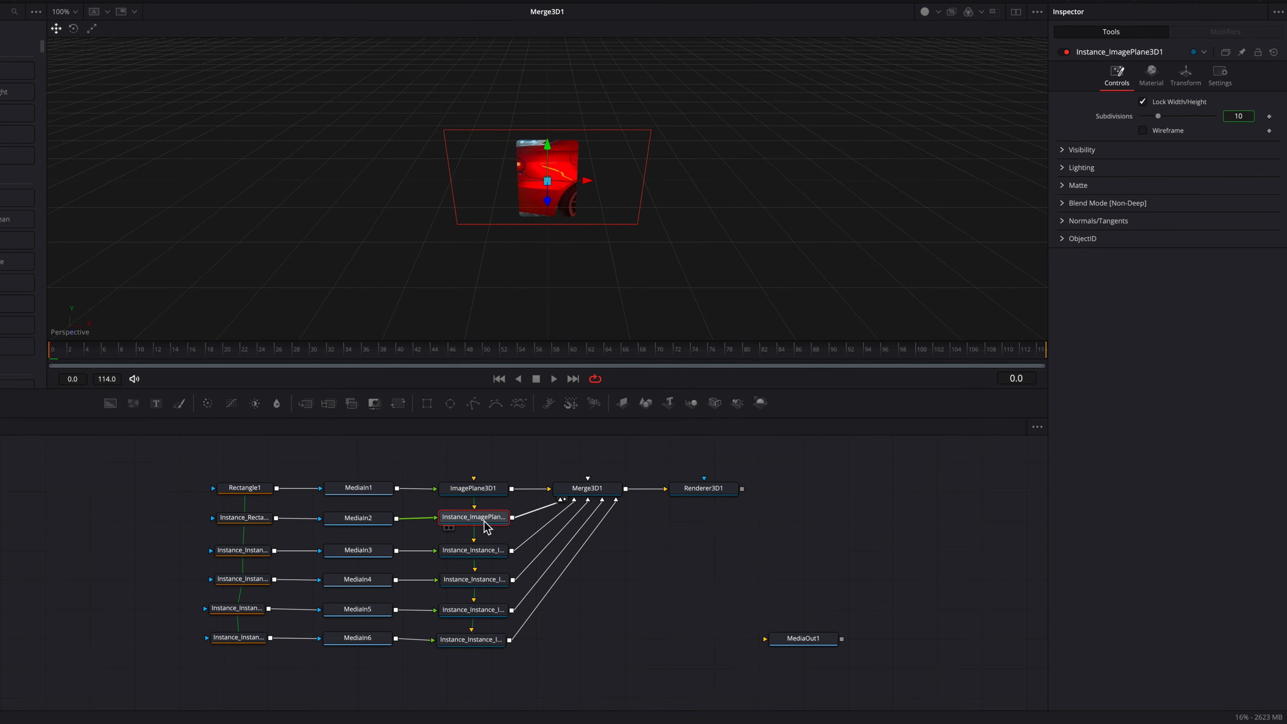
{"action": "left_click", "coordinate": [1192, 81]}
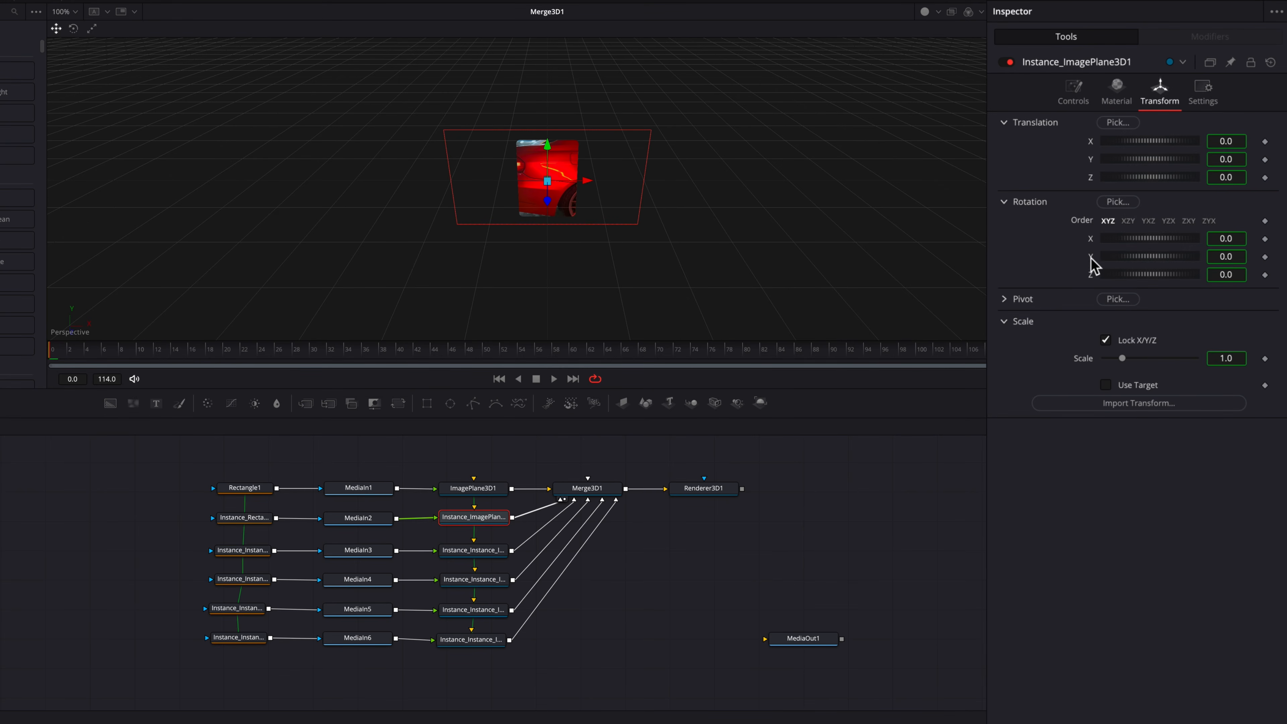
{"action": "right_click", "coordinate": [1092, 259]}
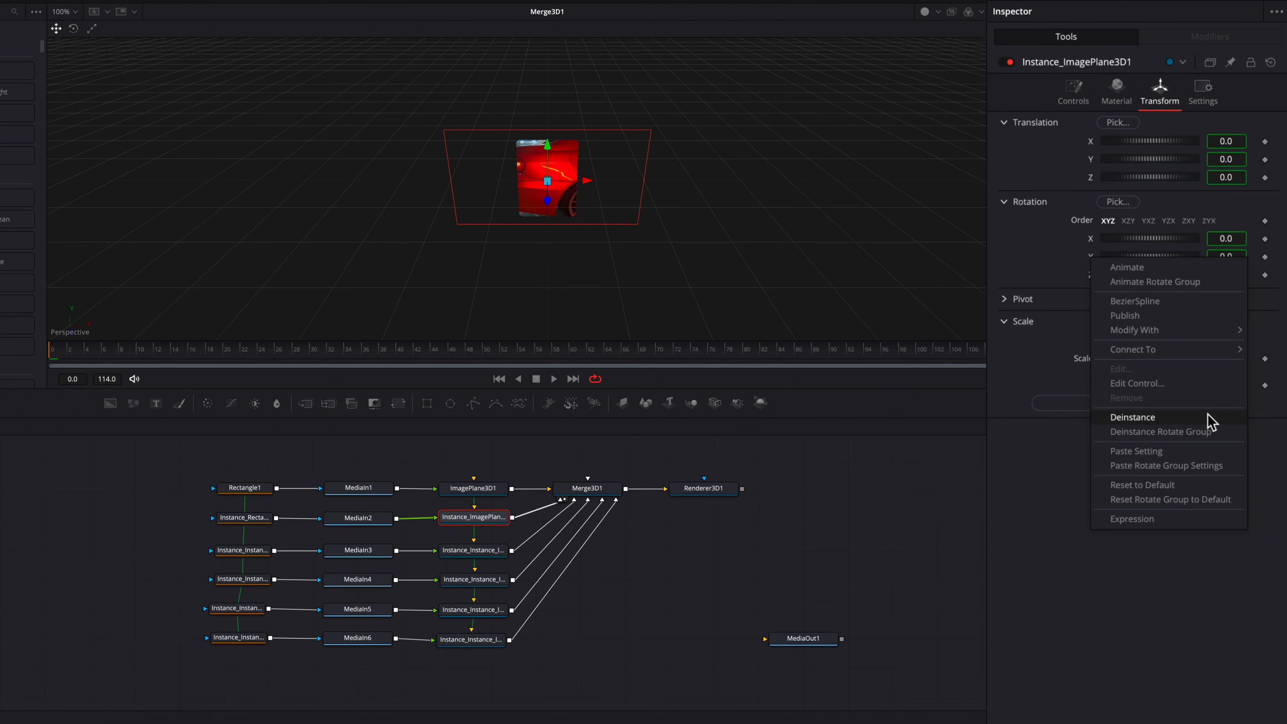
{"action": "left_click", "coordinate": [1133, 417]}
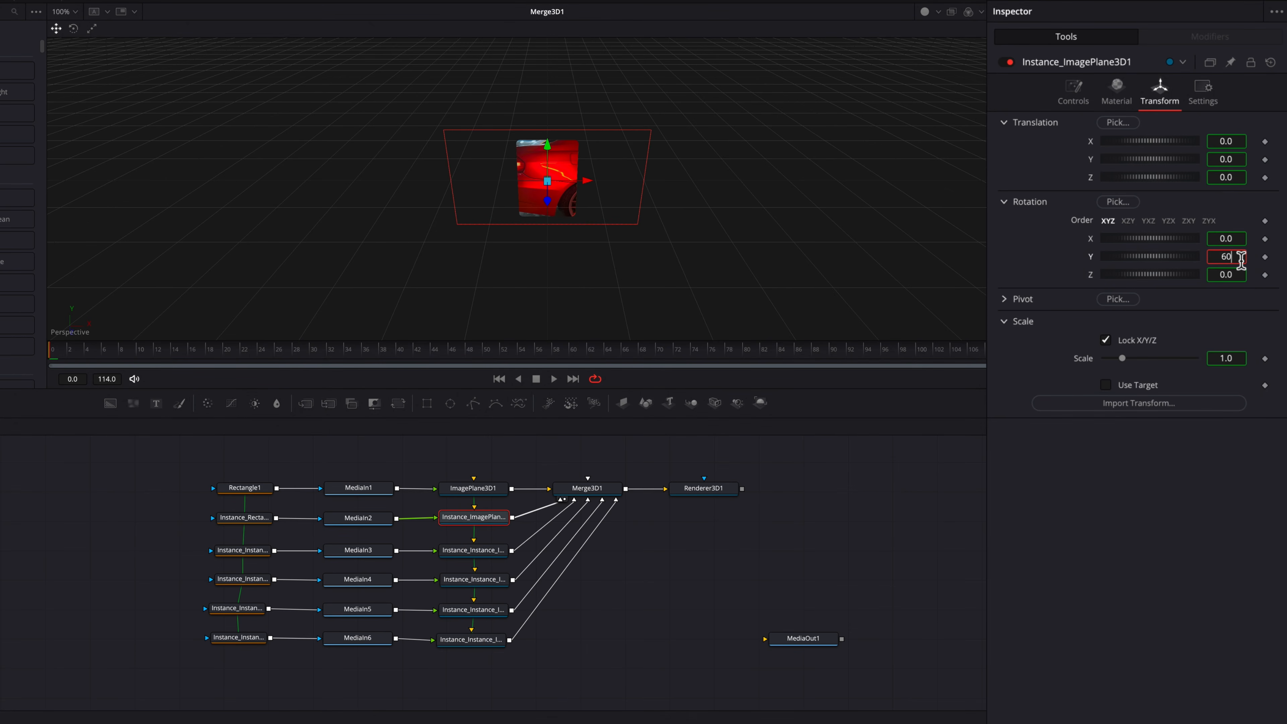
{"action": "left_click", "coordinate": [1241, 260]}
{"action": "type", "text": "60"}
{"action": "key", "text": "Tab"}
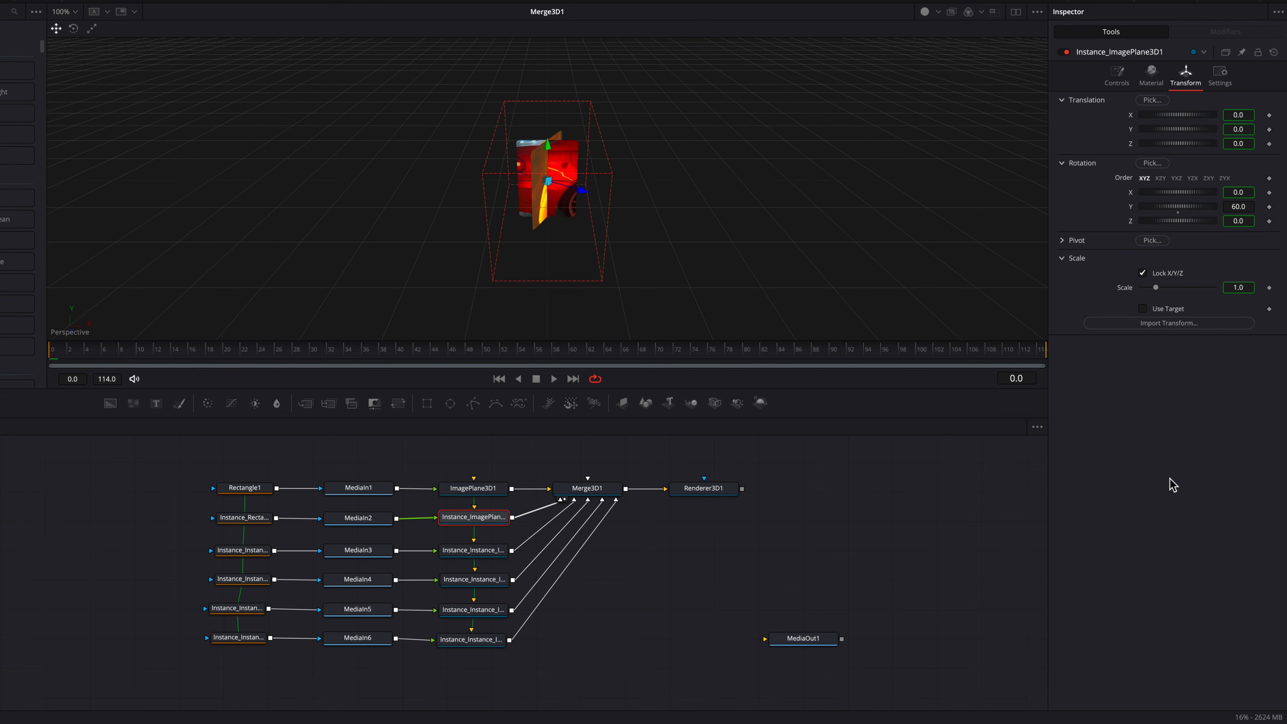
Step: Deinstance the third image plane's Y rotation and set it to 120
{"action": "left_click", "coordinate": [495, 556]}
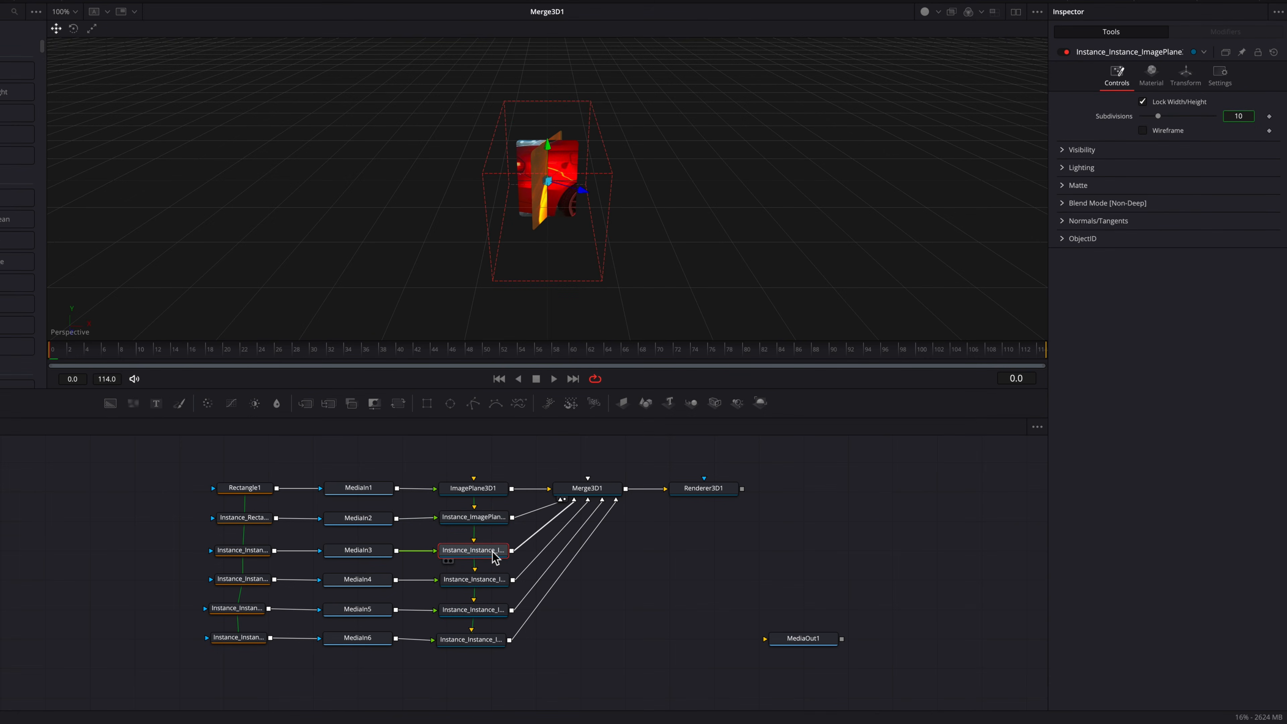
{"action": "left_click", "coordinate": [1185, 79]}
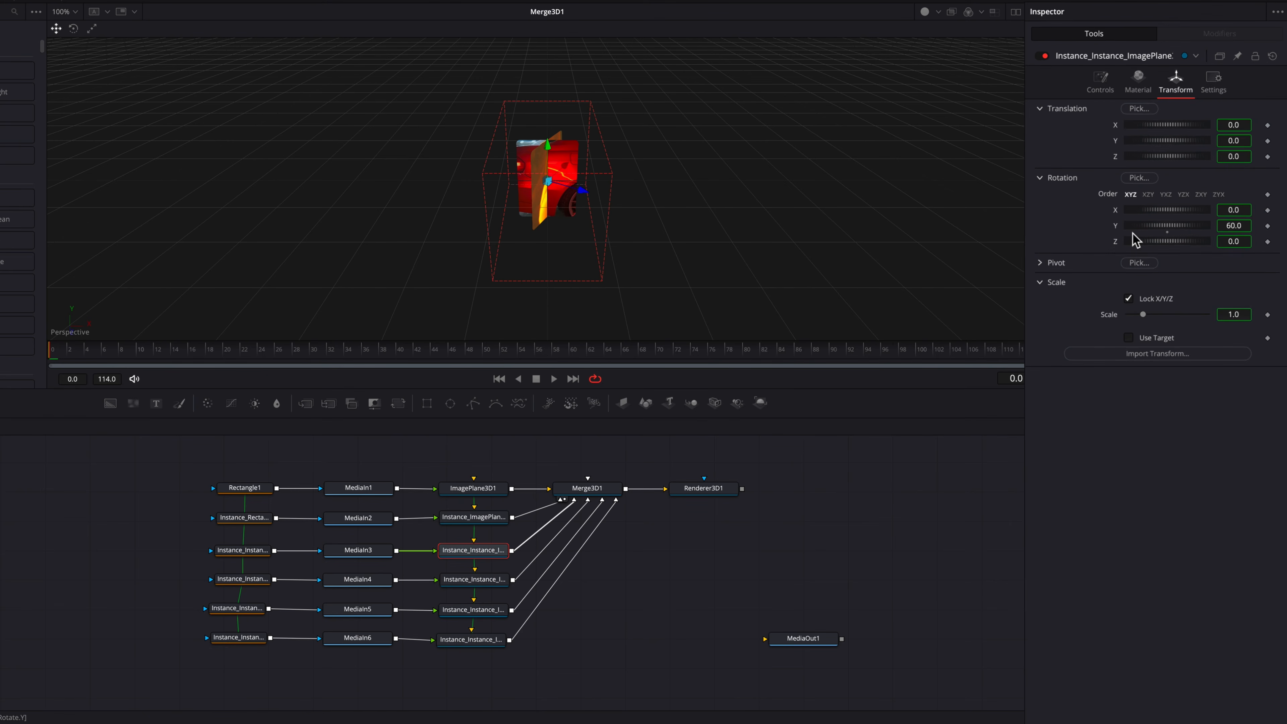
{"action": "right_click", "coordinate": [1091, 257]}
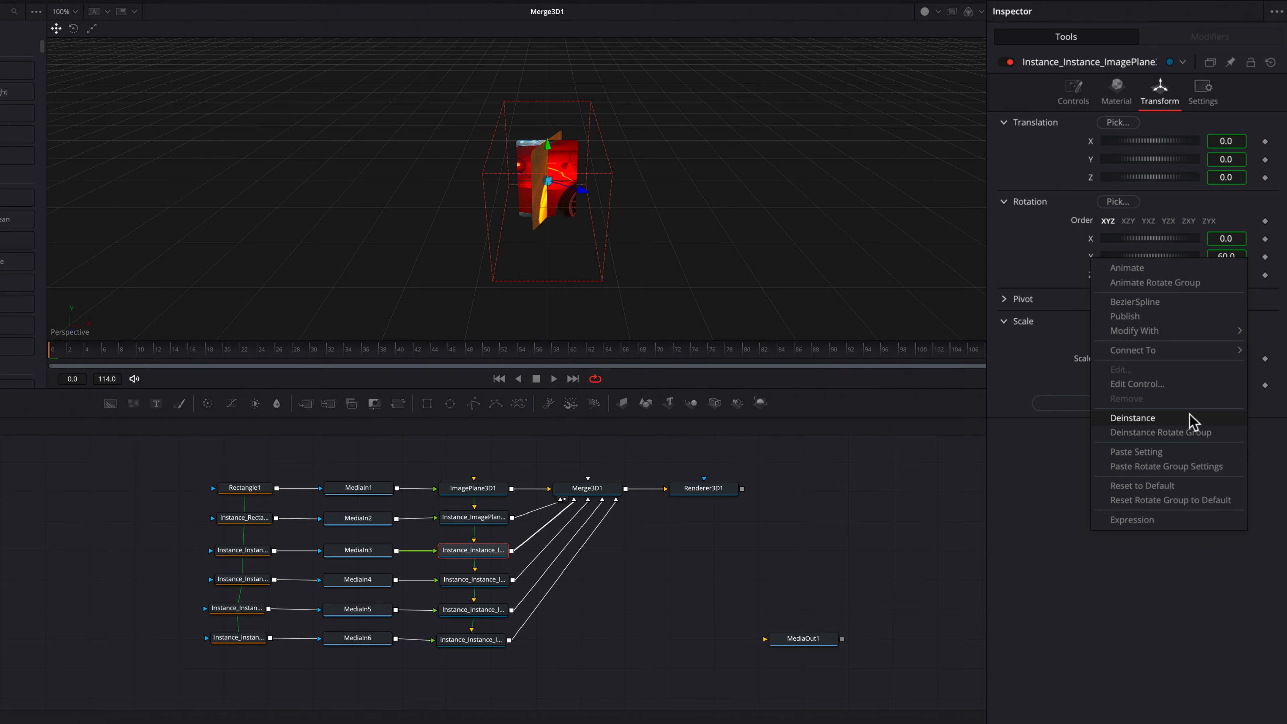
{"action": "left_click", "coordinate": [1133, 418]}
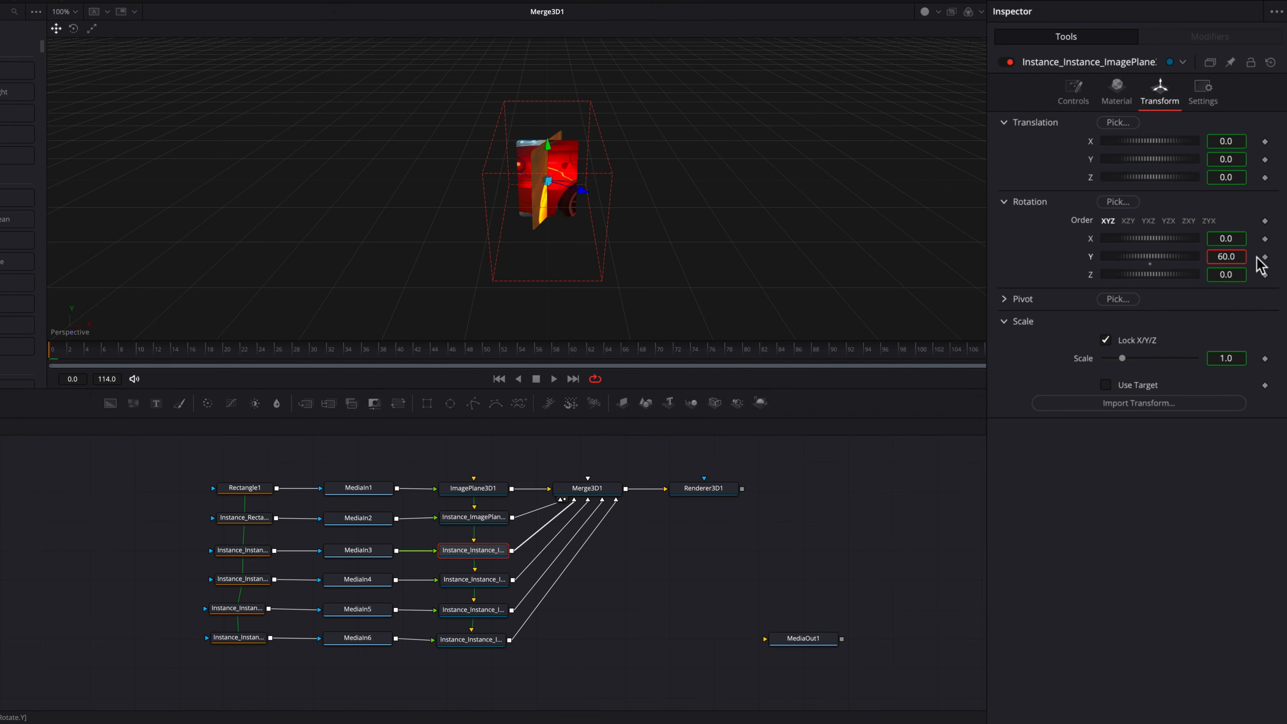
{"action": "type", "text": "0"}
{"action": "key", "text": "Tab"}
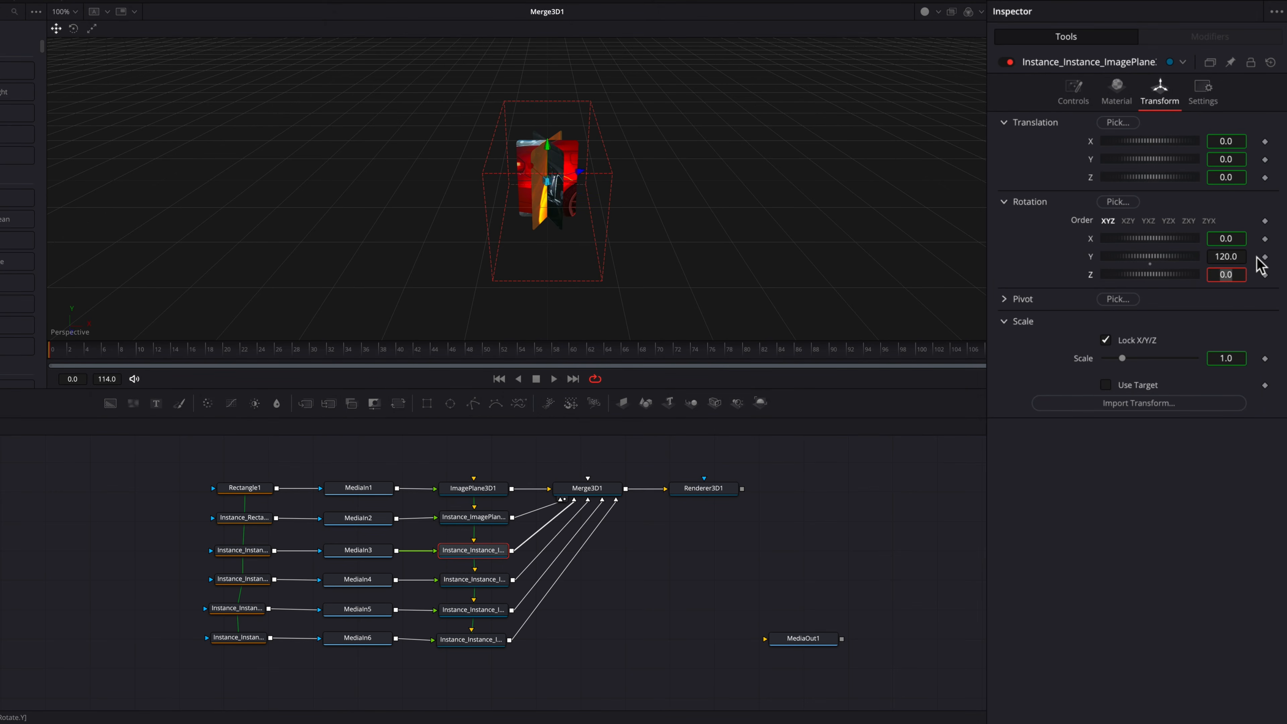
Step: Deinstance the fourth image plane's Y rotation and enter 120.0+60 for it
{"action": "left_click", "coordinate": [483, 583]}
{"action": "left_click", "coordinate": [1160, 93]}
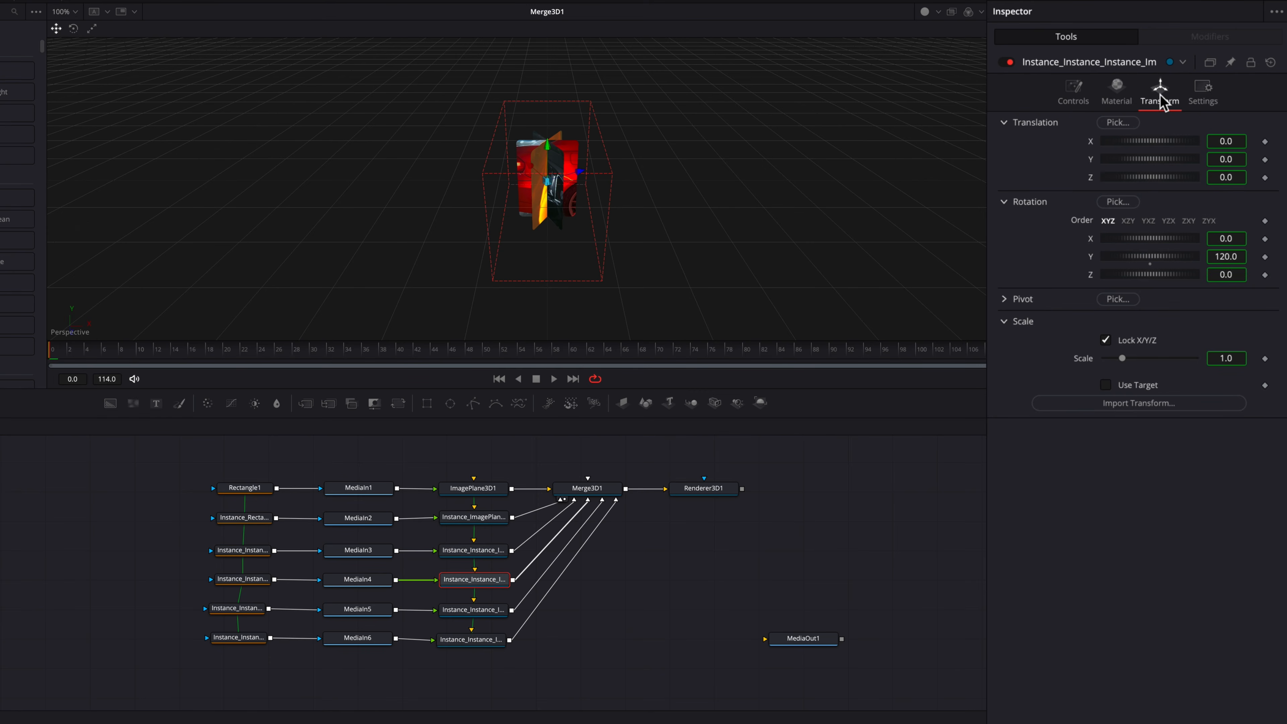
{"action": "right_click", "coordinate": [1092, 262]}
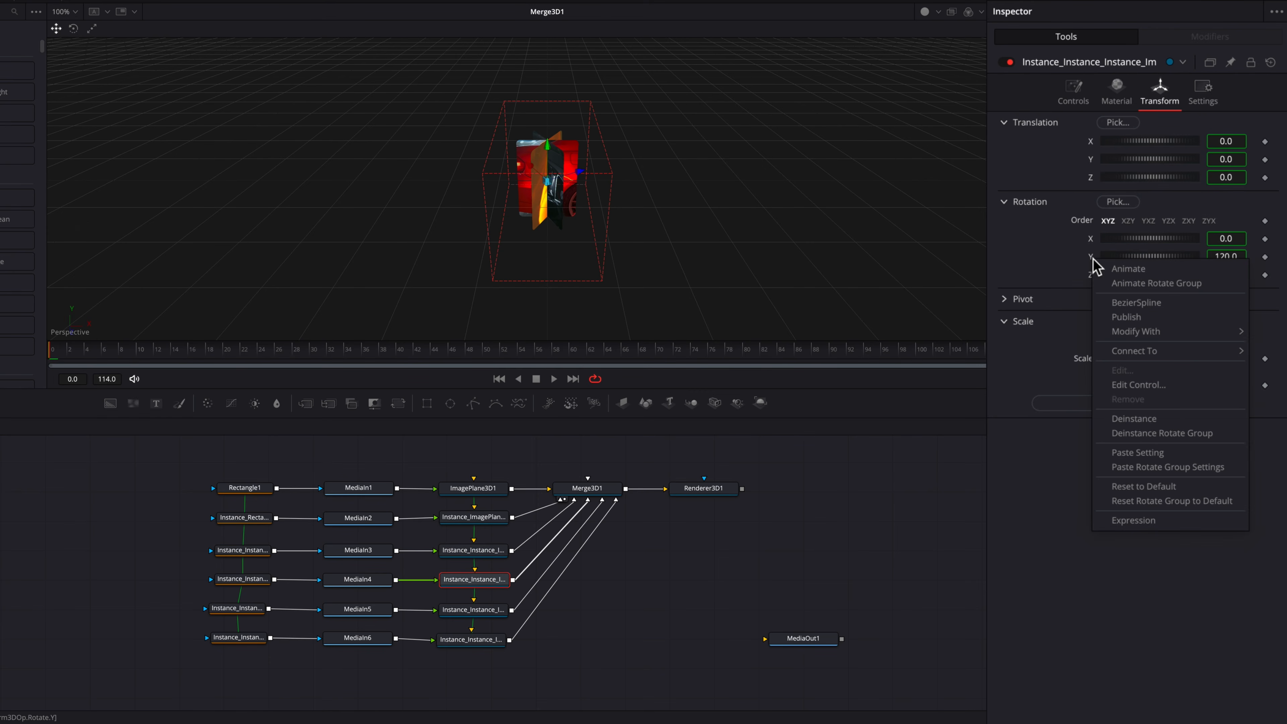
{"action": "left_click", "coordinate": [1188, 419]}
{"action": "left_click", "coordinate": [1246, 259]}
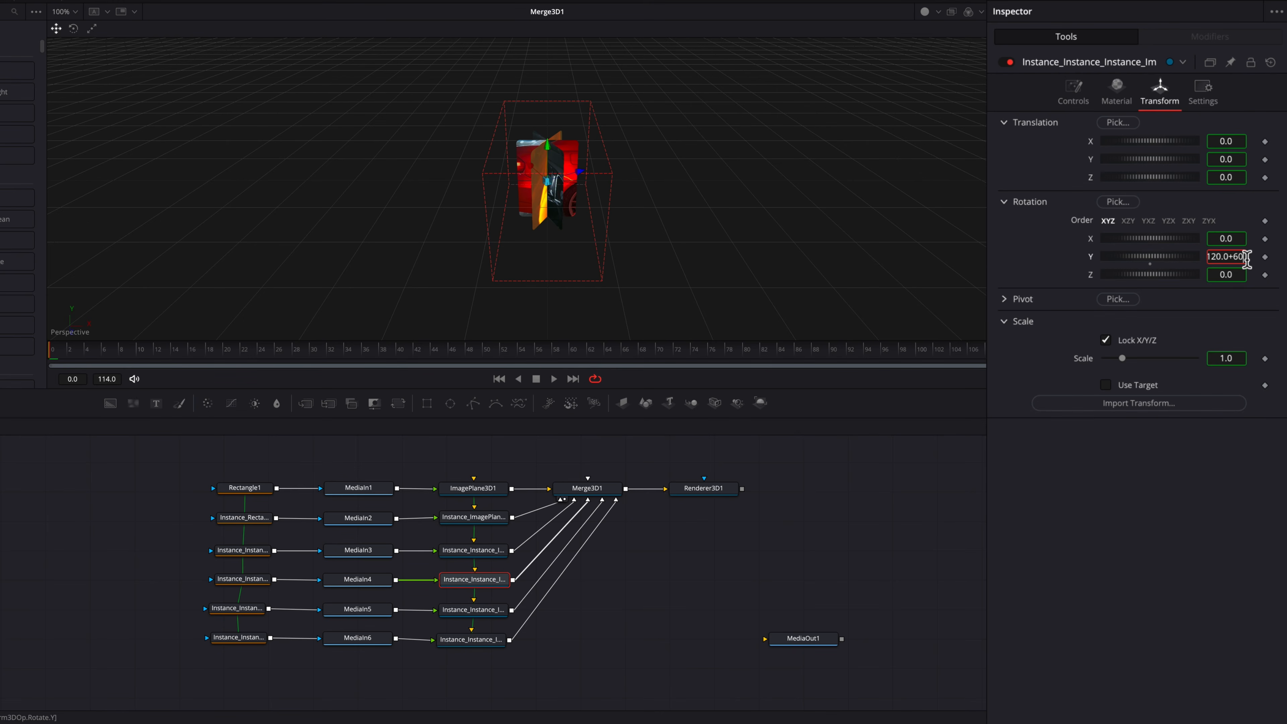
{"action": "key", "text": "Return"}
Step: Set the fifth image plane's Y rotation to 240
{"action": "left_click", "coordinate": [474, 609]}
{"action": "left_click", "coordinate": [1186, 76]}
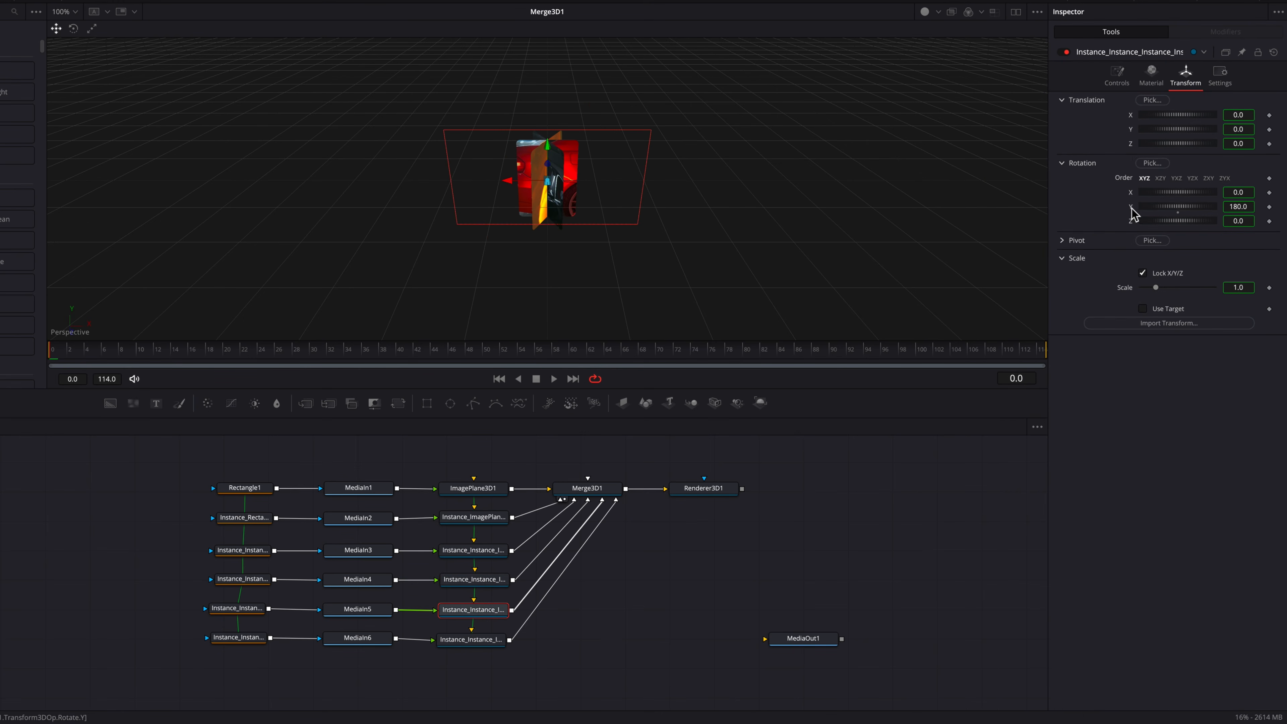
{"action": "left_click", "coordinate": [1238, 207]}
{"action": "type", "text": "240"}
{"action": "key", "text": "Return"}
Step: Deinstance the sixth image plane's Y rotation and set it to 300
{"action": "left_click", "coordinate": [471, 640]}
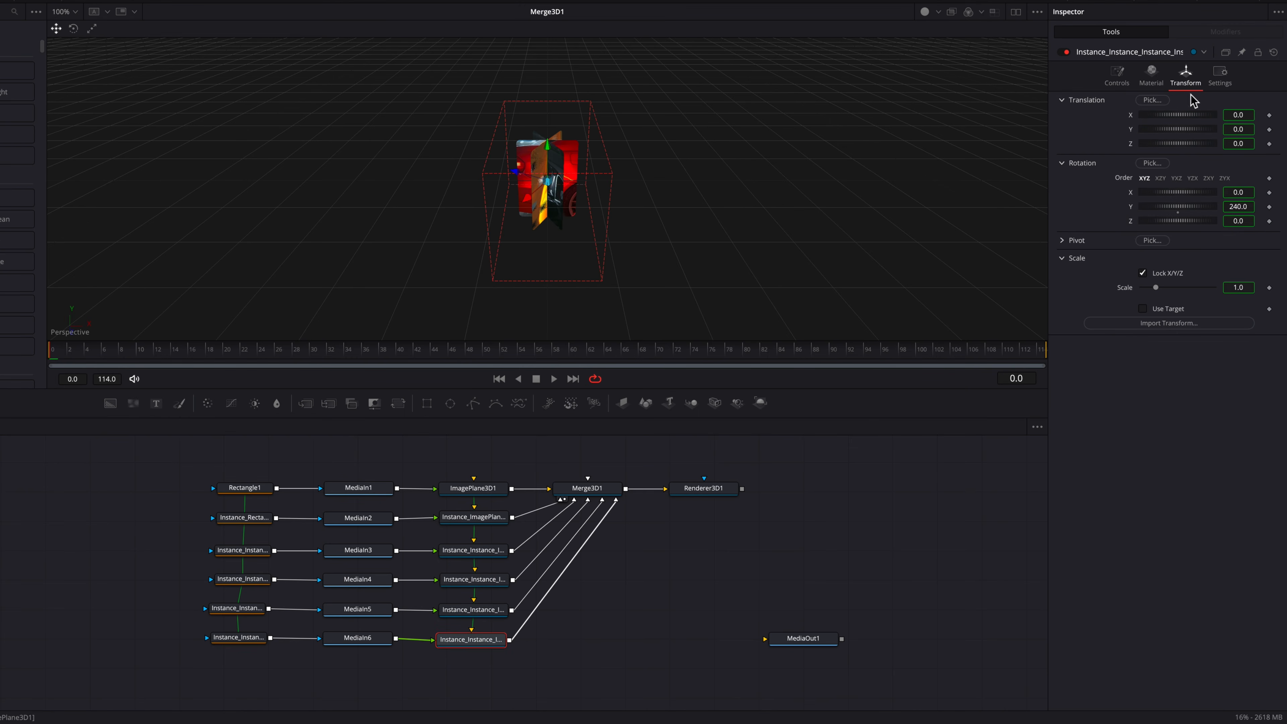
{"action": "right_click", "coordinate": [1238, 207]}
{"action": "left_click", "coordinate": [1226, 362]}
{"action": "double_click", "coordinate": [1238, 207]}
{"action": "type", "text": "300"}
{"action": "key", "text": "Tab"}
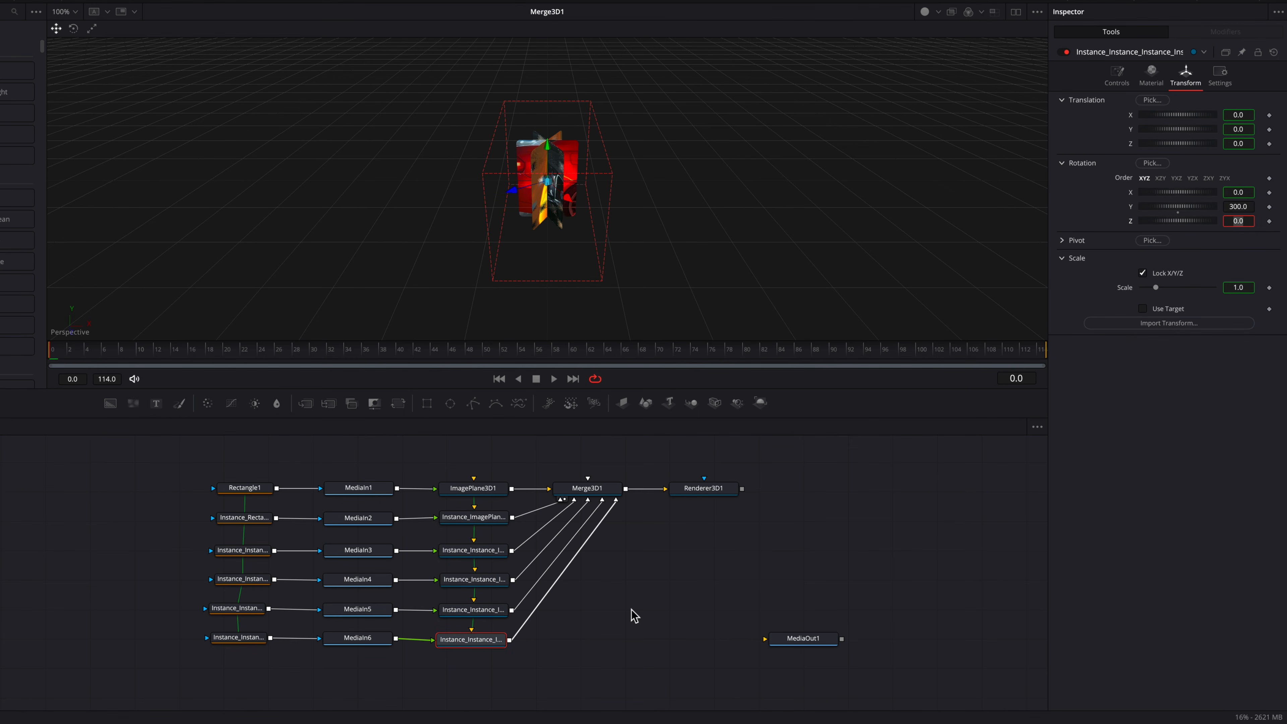
Step: Set ImagePlane3D1's pivot Z to about 0.311 so the planes form a ring
{"action": "left_click", "coordinate": [494, 492]}
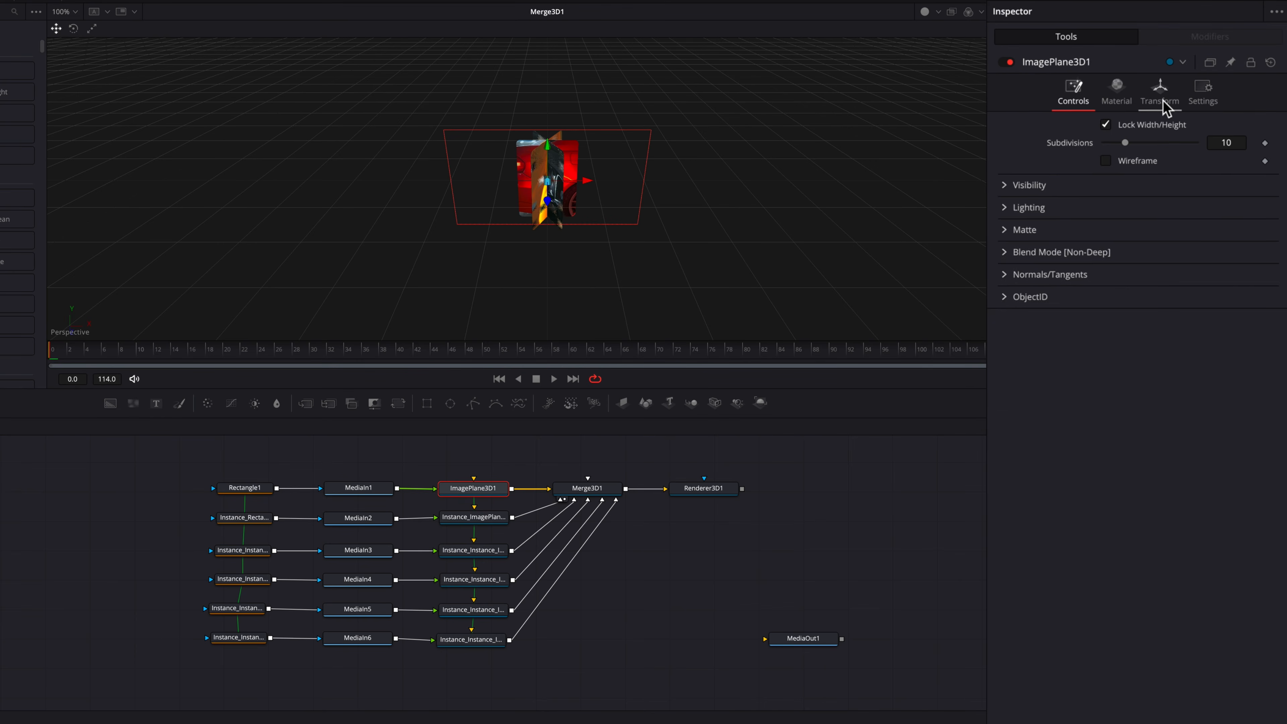
{"action": "left_click", "coordinate": [1163, 104]}
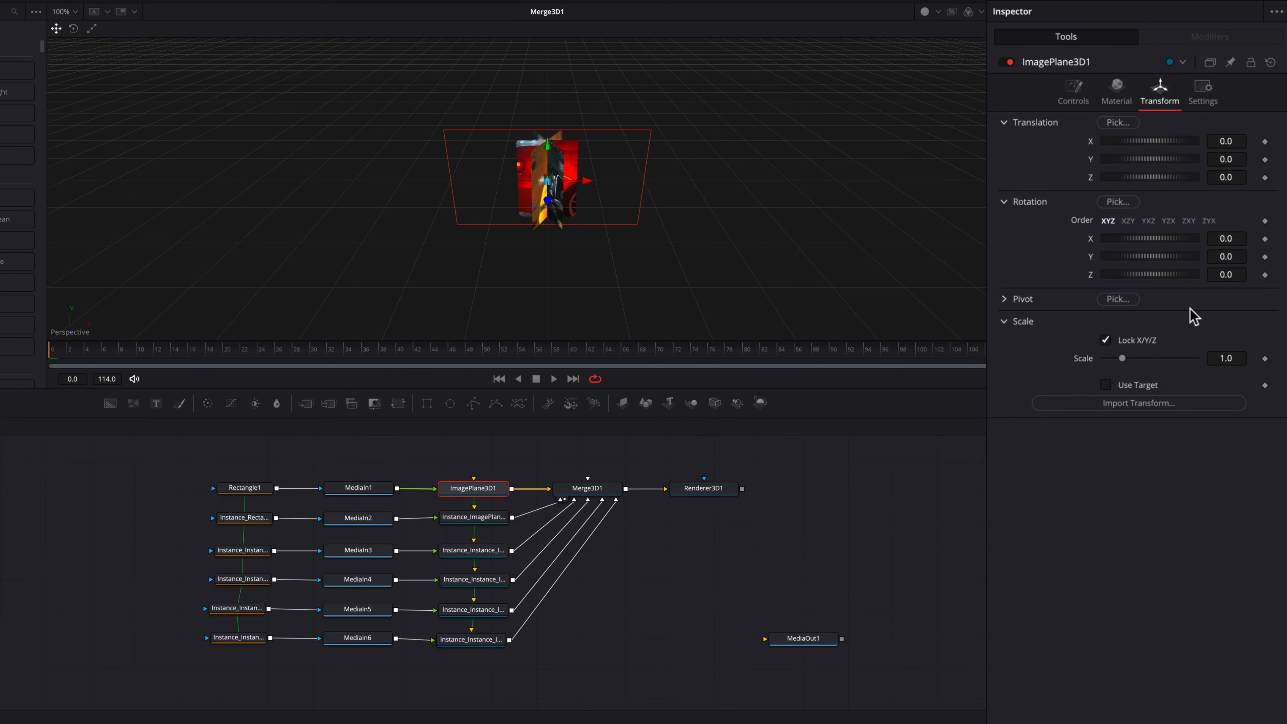
{"action": "left_click", "coordinate": [1004, 301]}
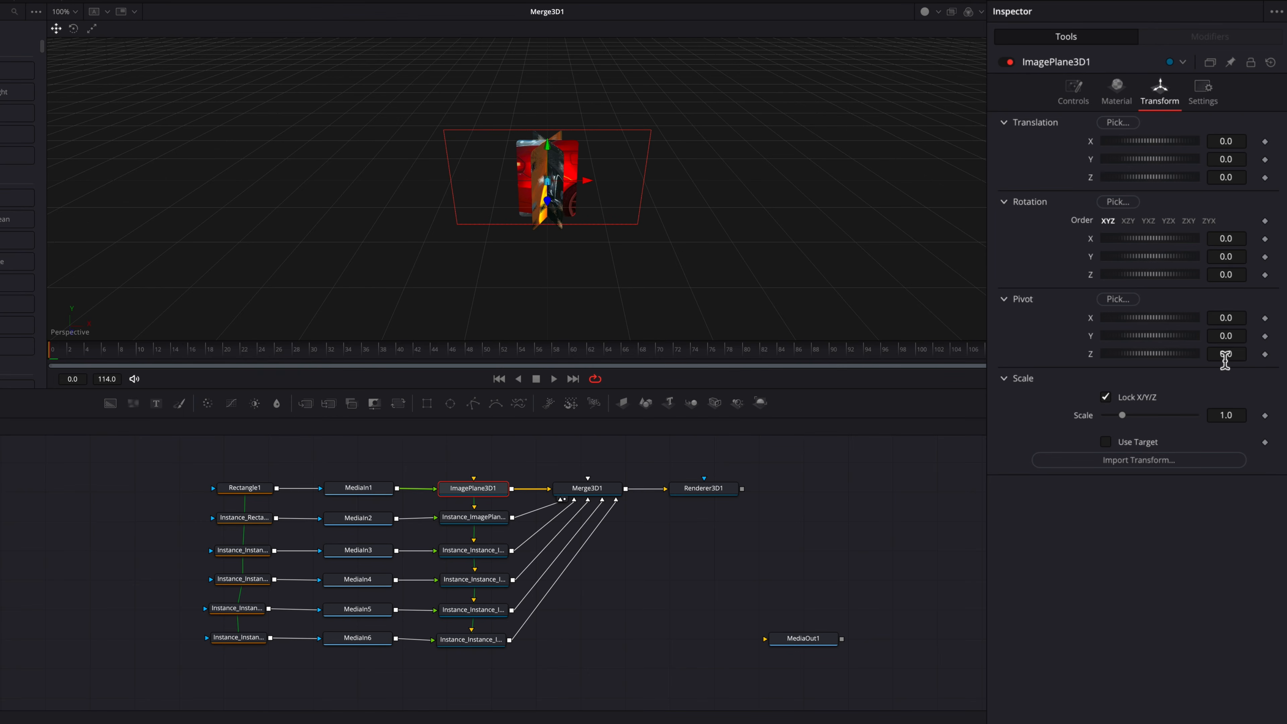
{"action": "left_click_drag", "start_coordinate": [1225, 360], "coordinate": [1267, 360]}
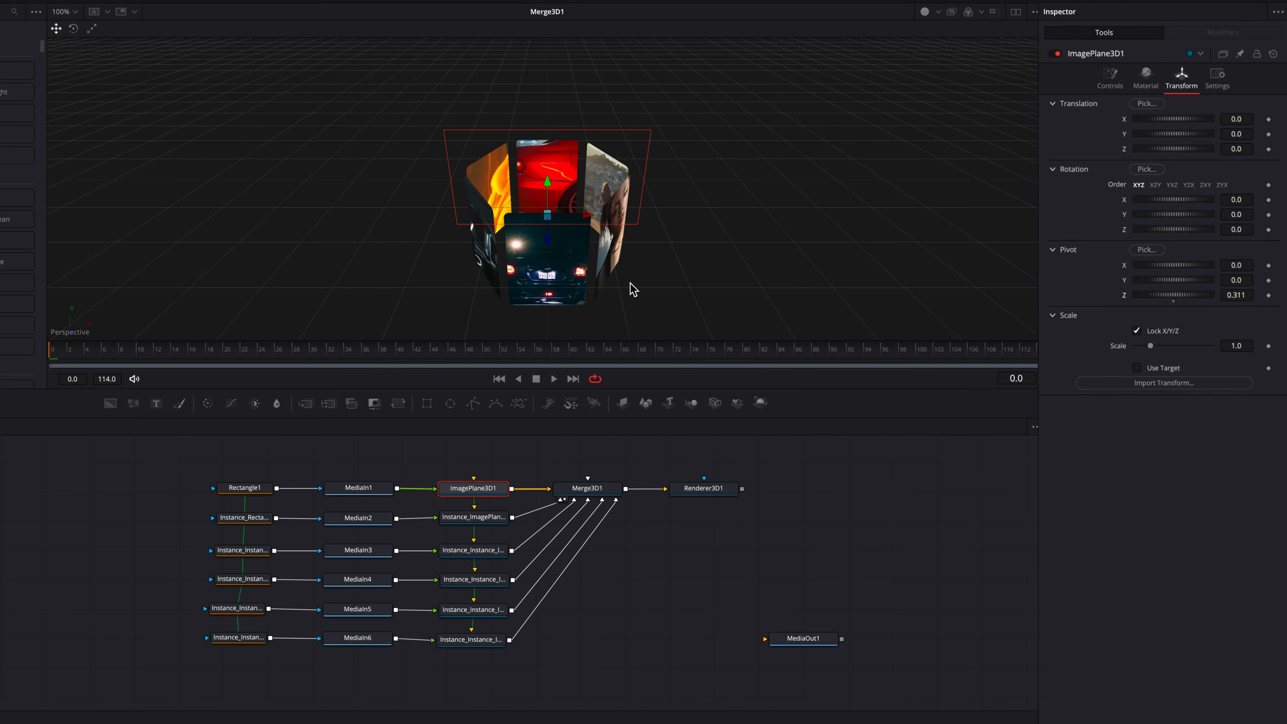
Step: Rotate Merge3D1 around its Y axis, then undo the rotation
{"action": "scroll", "coordinate": [651, 268], "scroll_direction": "down", "scroll_amount": 5}
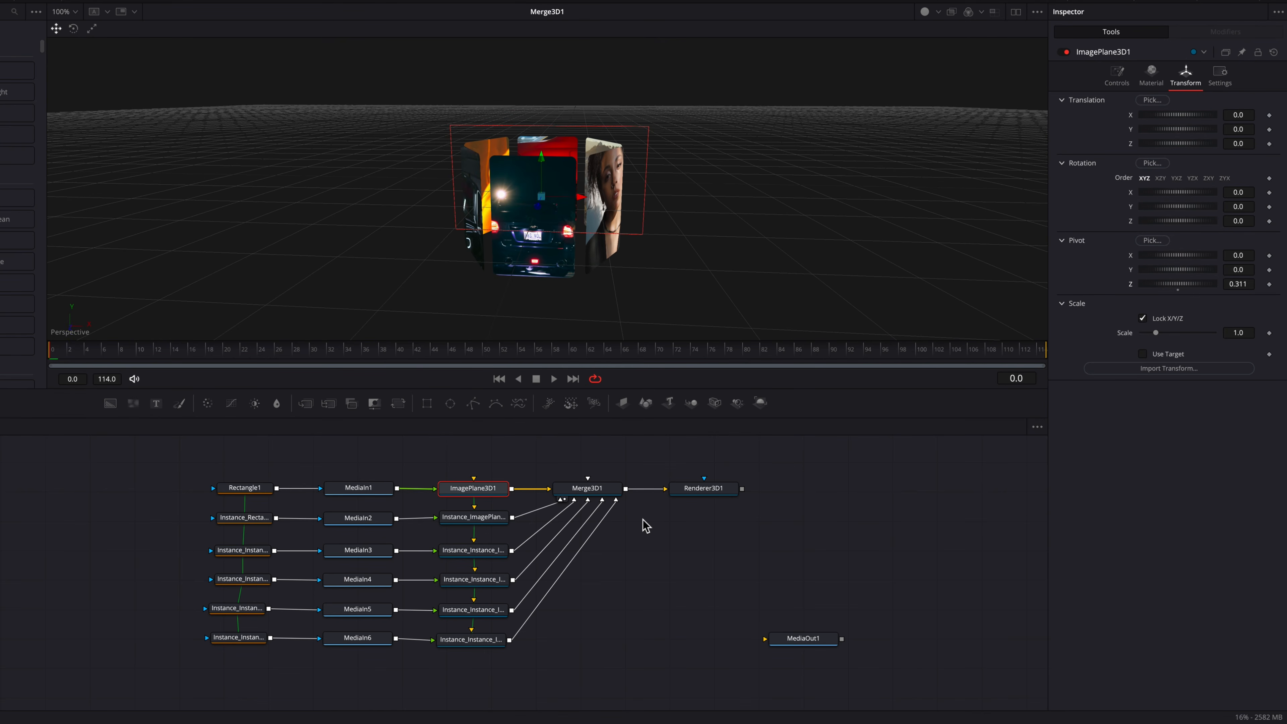
{"action": "left_click", "coordinate": [612, 495]}
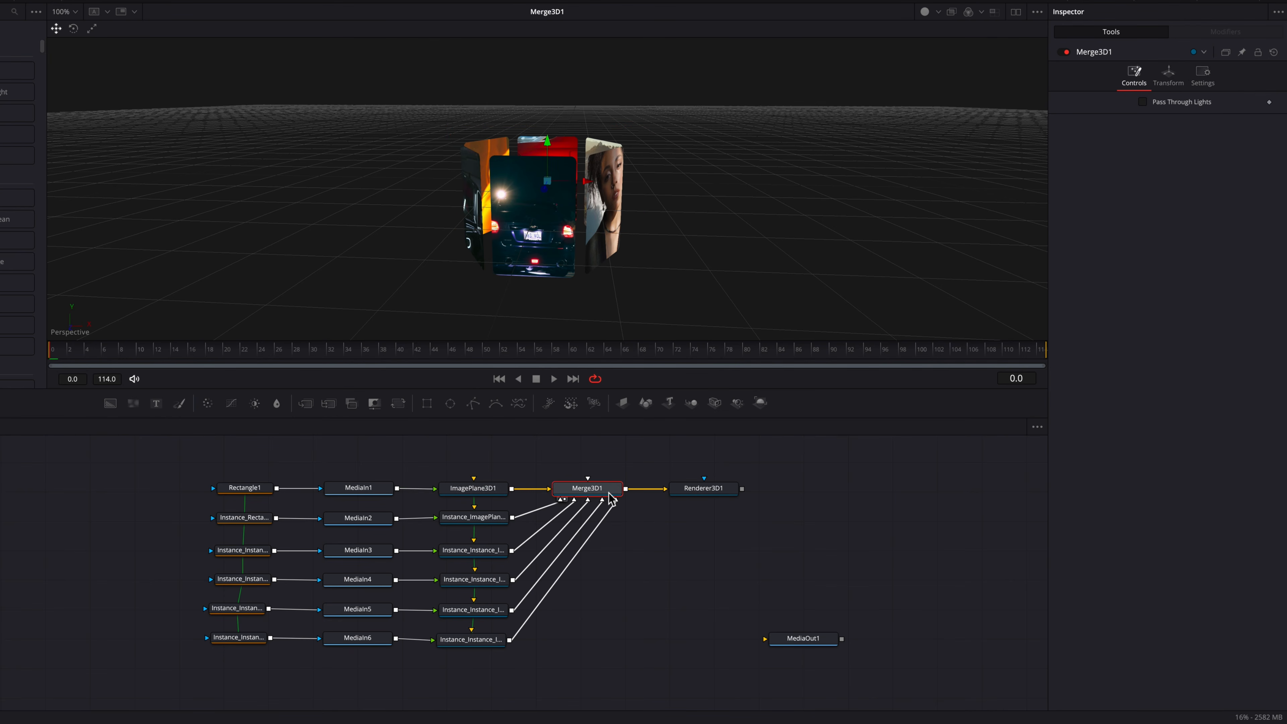
{"action": "left_click", "coordinate": [1172, 78]}
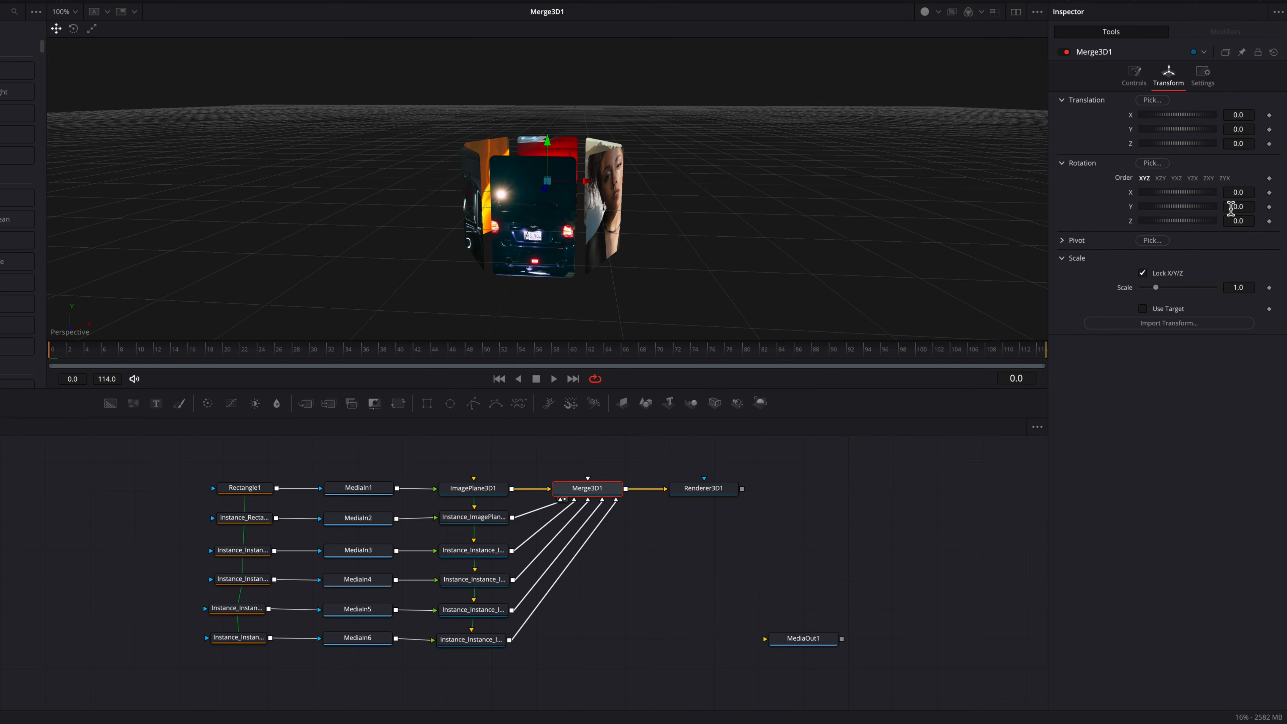
{"action": "left_click_drag", "start_coordinate": [1232, 208], "coordinate": [1146, 208]}
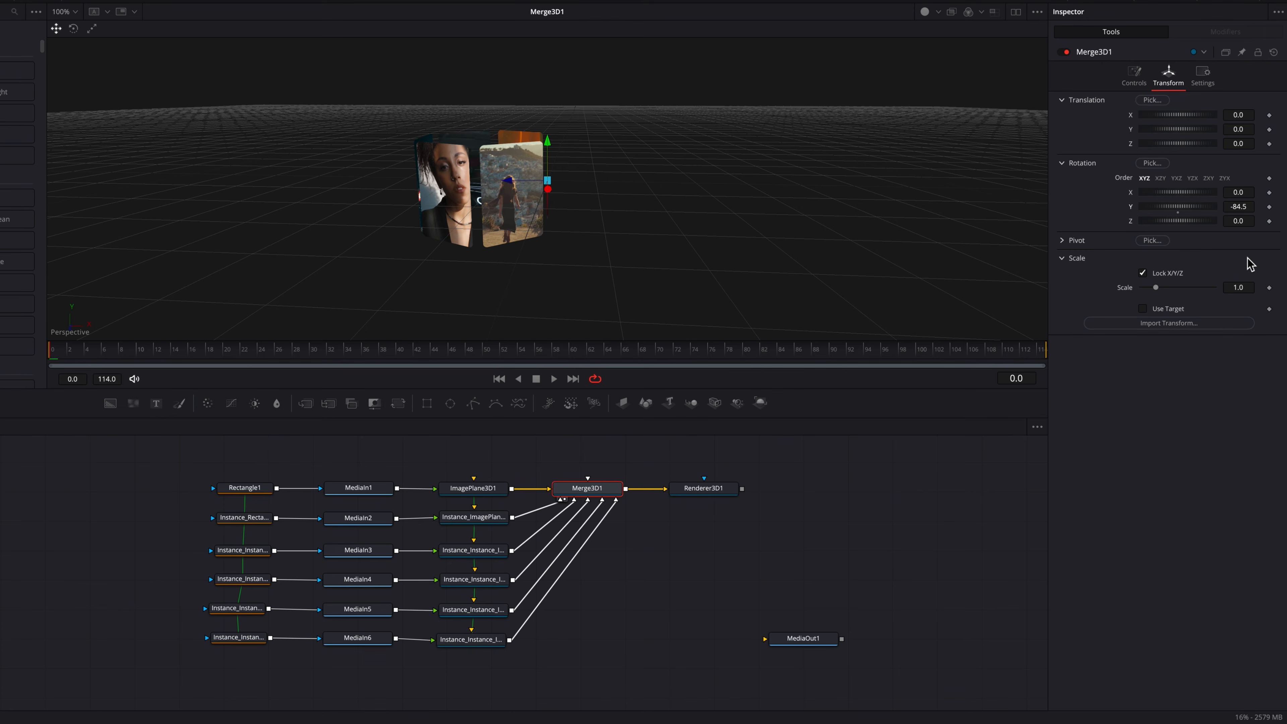
{"action": "key", "text": "ctrl+z"}
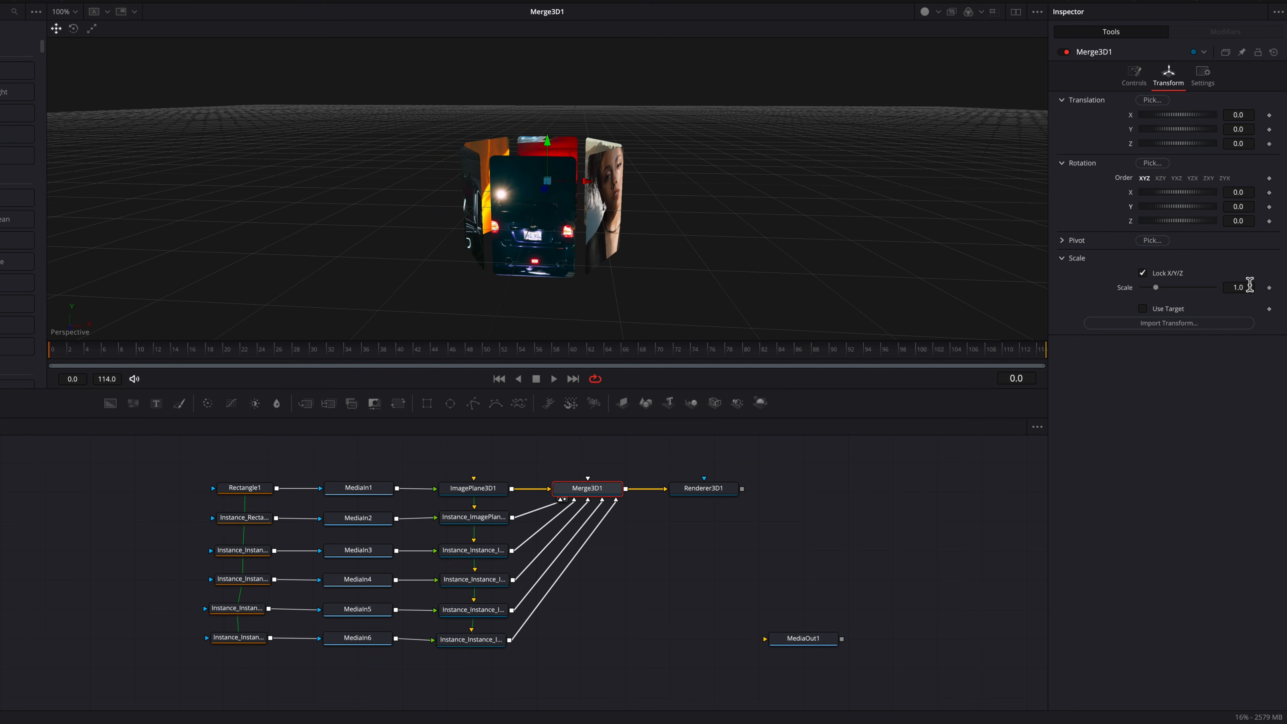
Step: Link Merge3D1's pivot Z to ImagePlane3D1's pivot Z through an expression
{"action": "left_click", "coordinate": [1062, 243]}
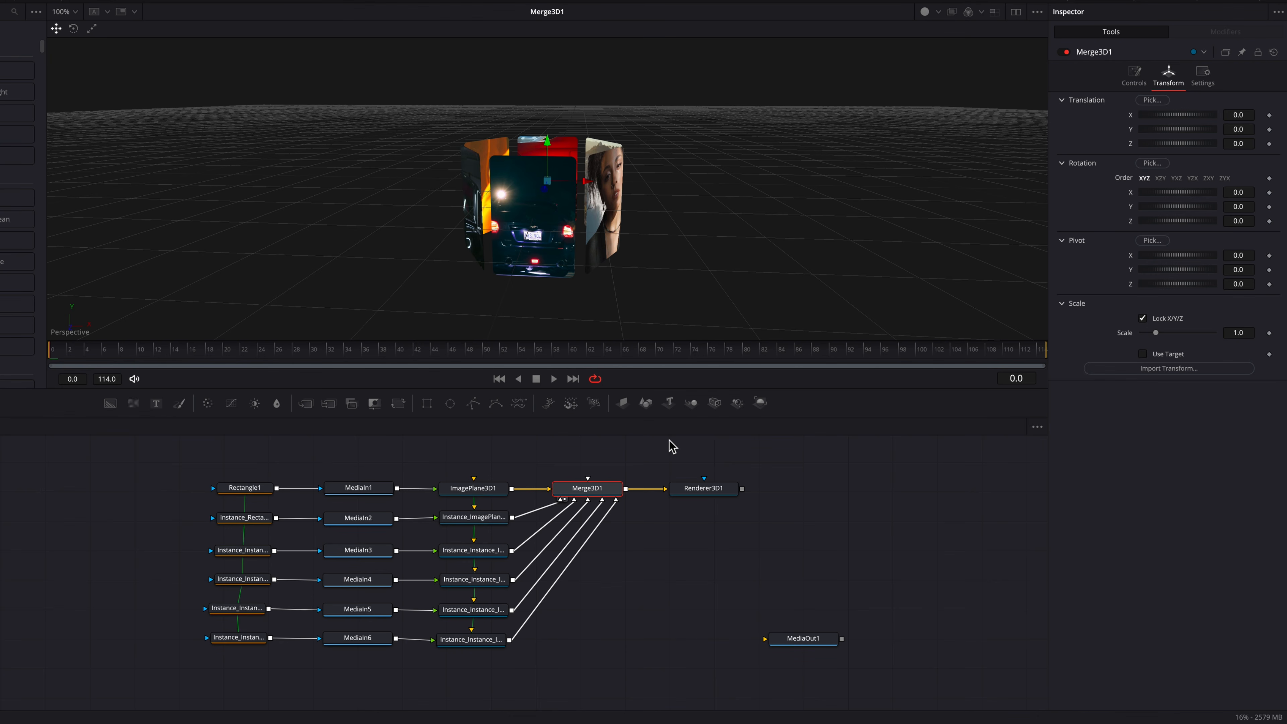
{"action": "left_click", "coordinate": [489, 497]}
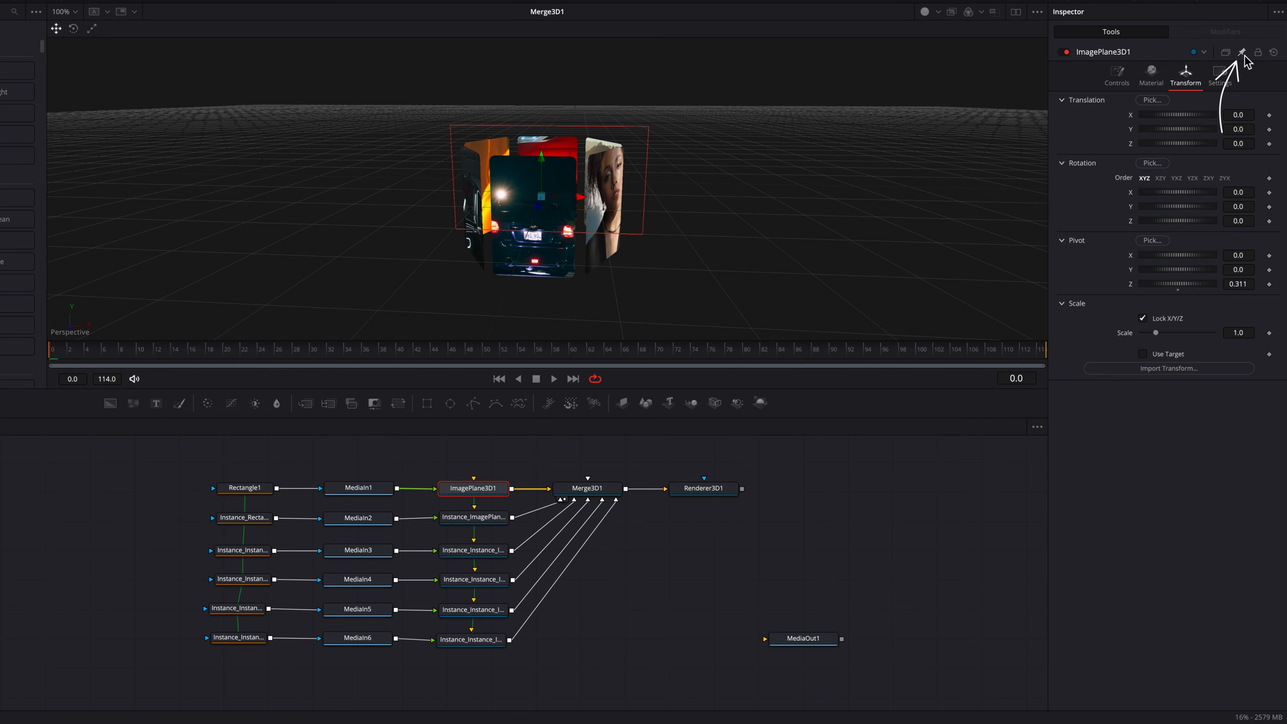
{"action": "left_click", "coordinate": [613, 493]}
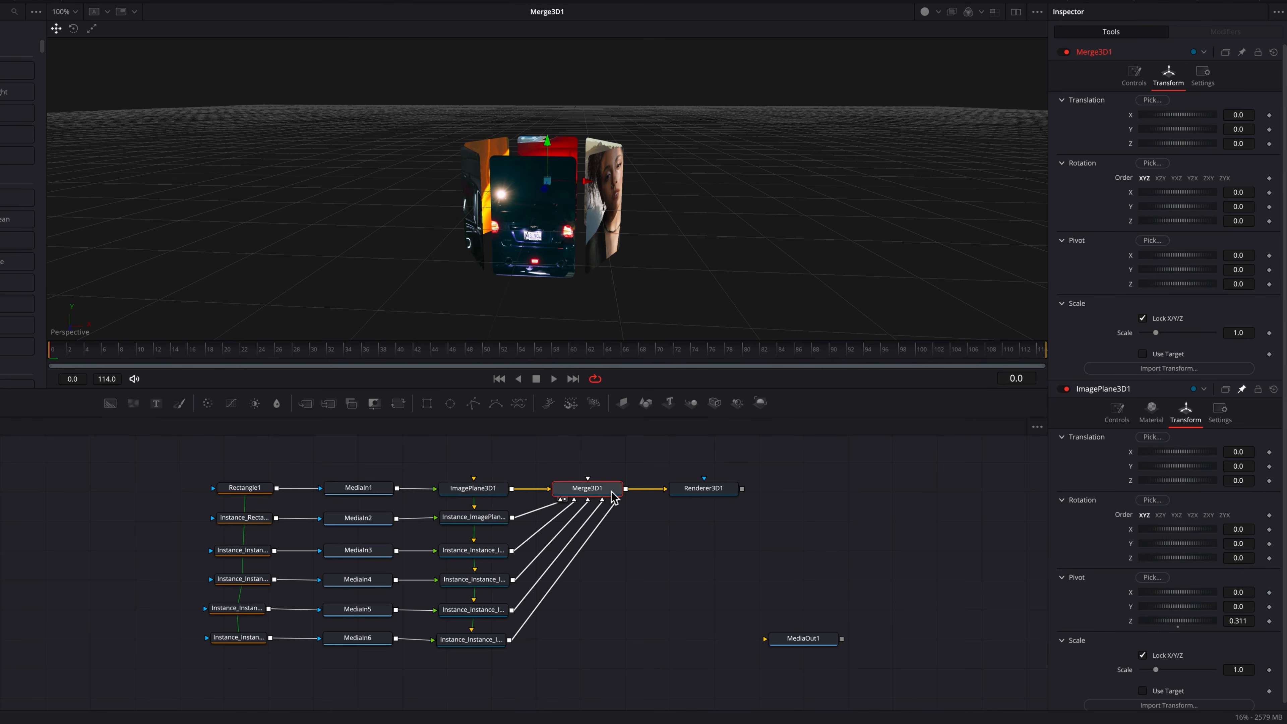
{"action": "right_click", "coordinate": [1132, 287]}
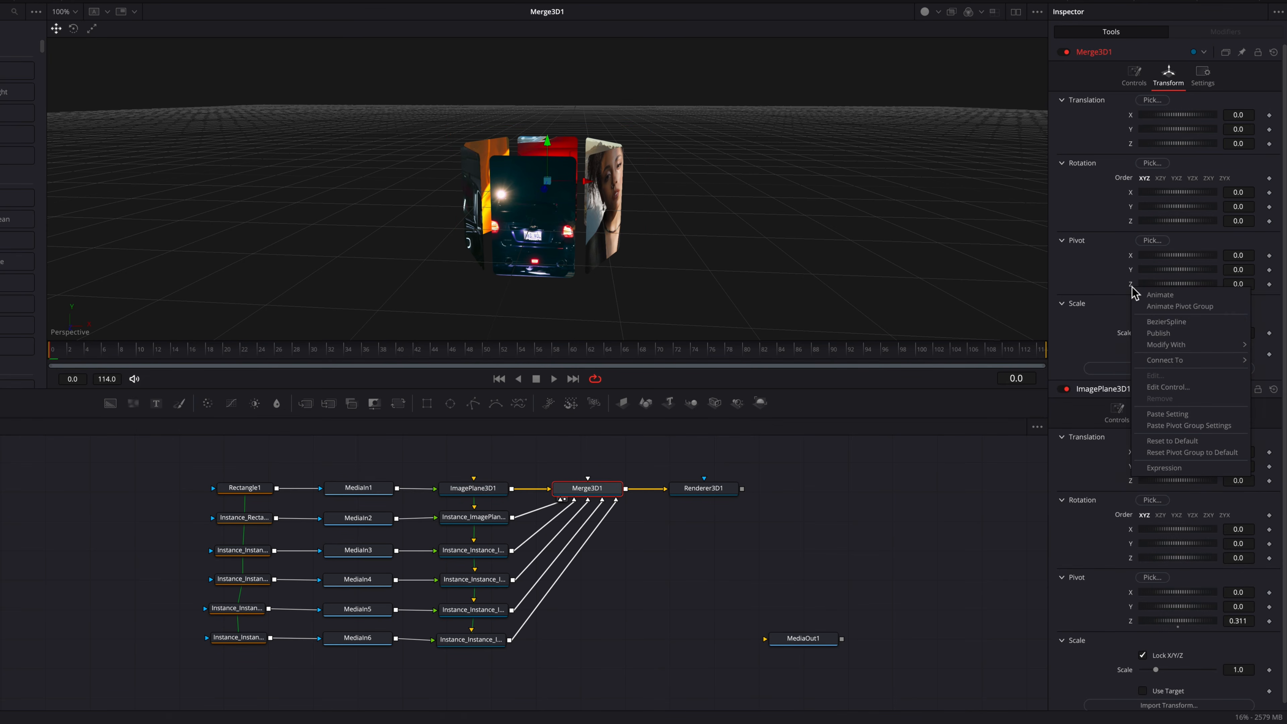
{"action": "left_click", "coordinate": [1197, 468]}
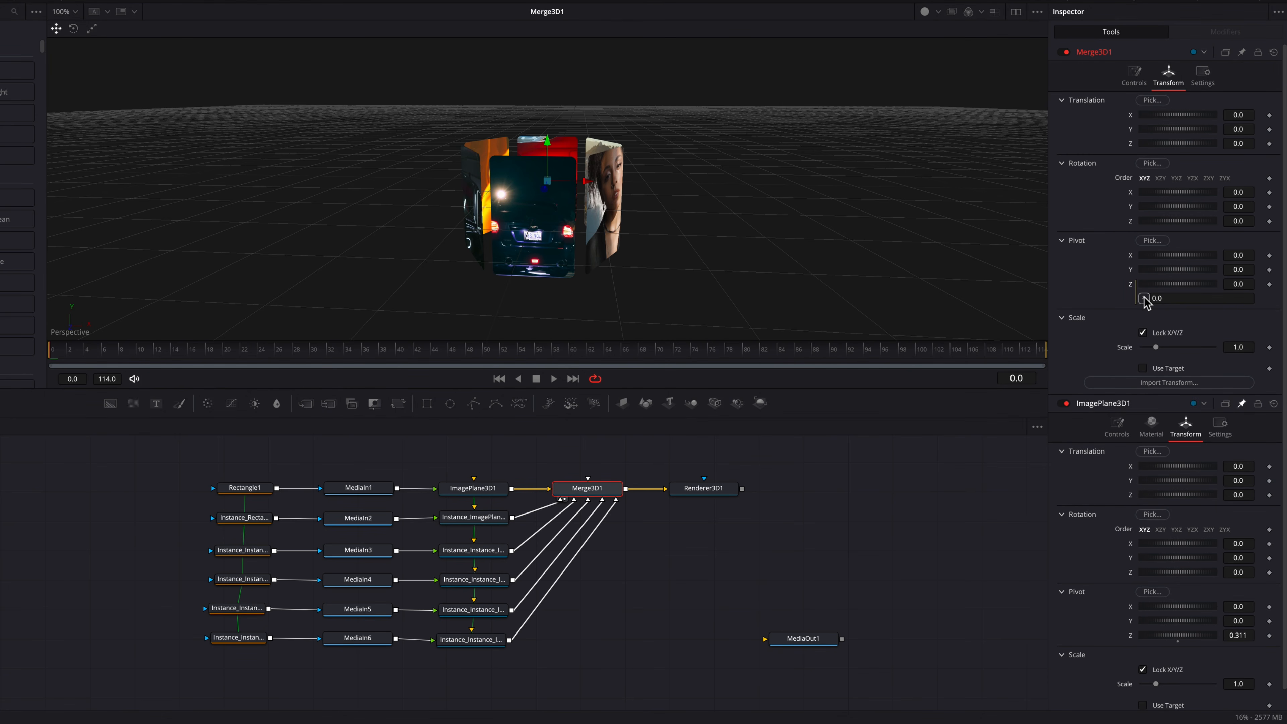
{"action": "left_click_drag", "start_coordinate": [1145, 300], "coordinate": [1136, 638]}
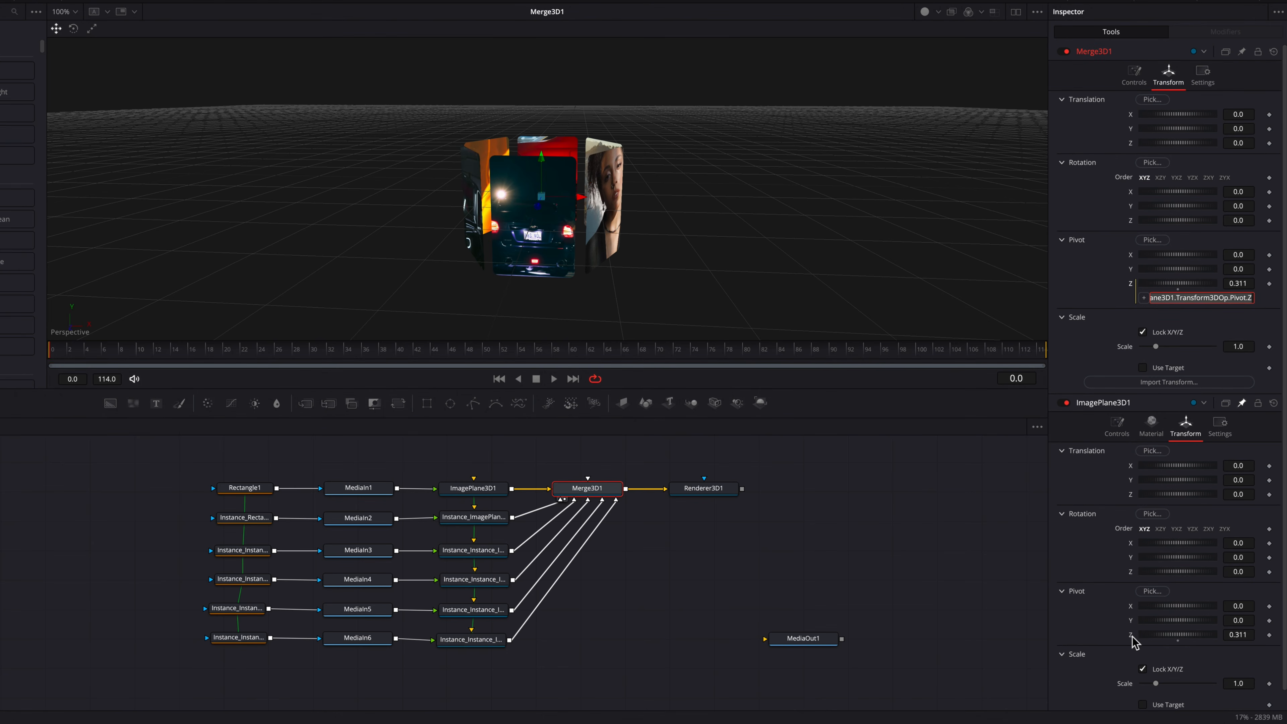
{"action": "left_click", "coordinate": [1082, 284]}
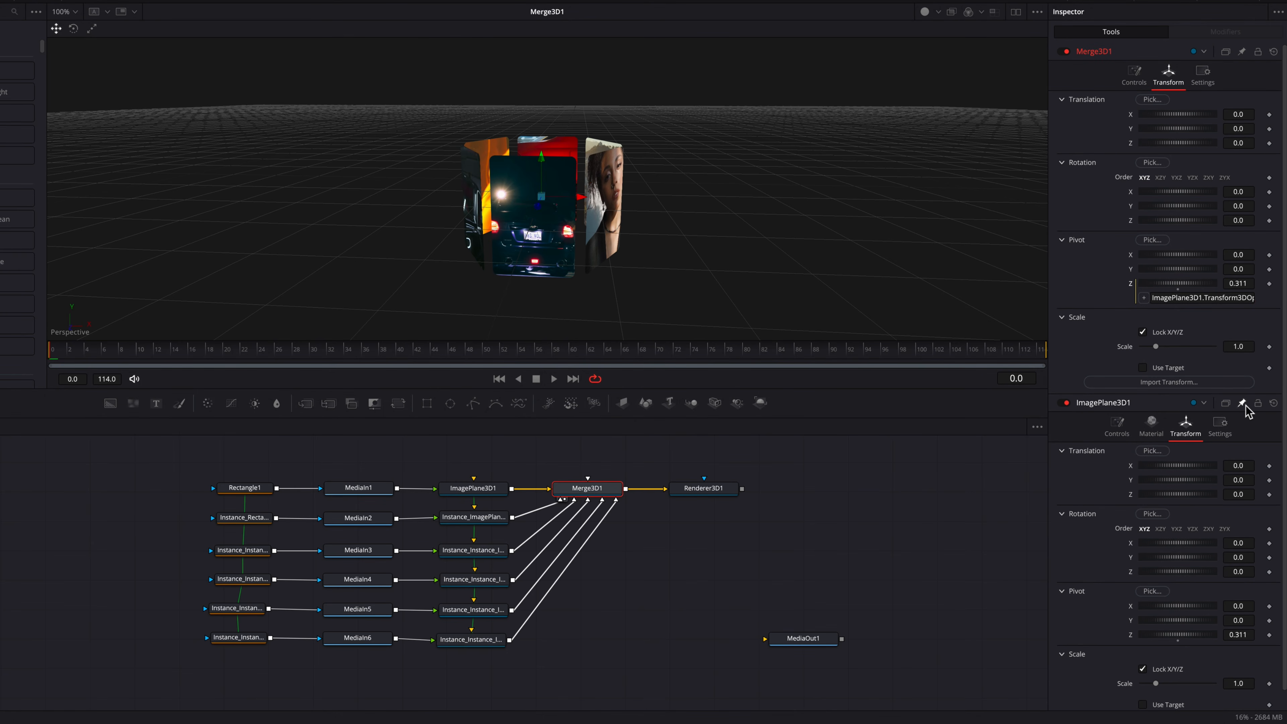
Step: Test-rotate Merge3D1 around its Y axis and reset the rotation to default
{"action": "left_click", "coordinate": [588, 489]}
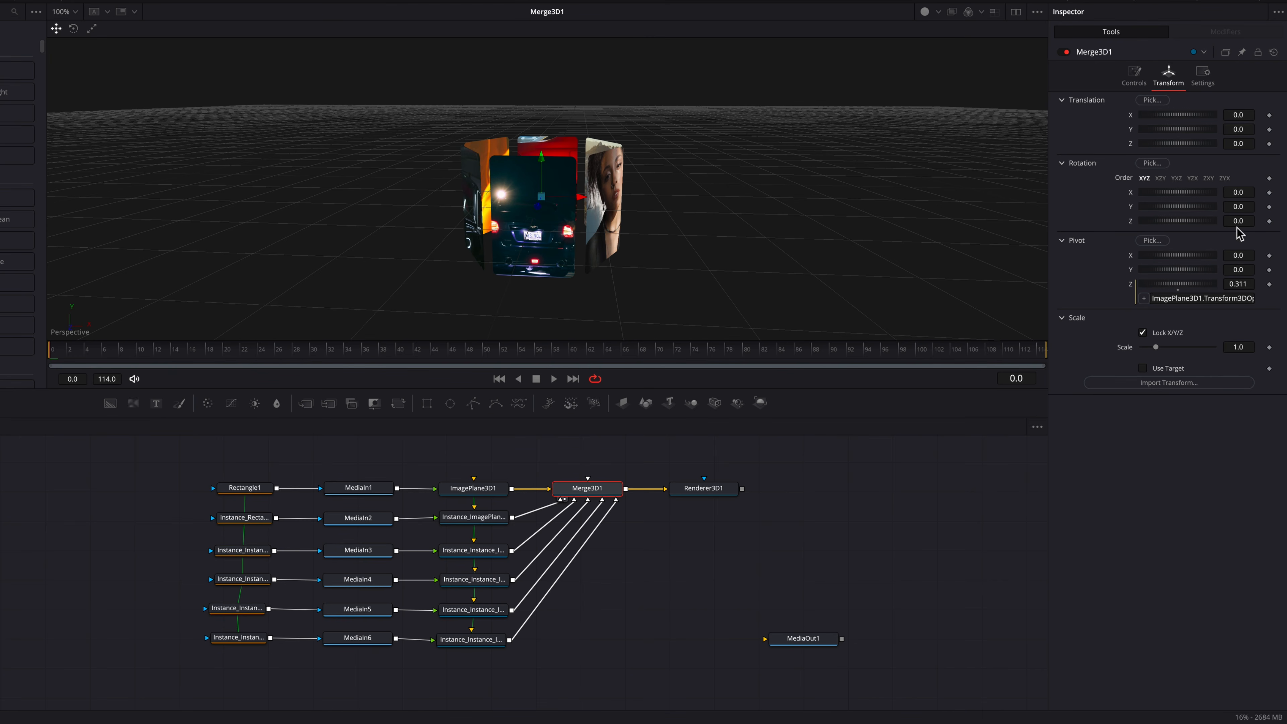
{"action": "left_click_drag", "start_coordinate": [1233, 208], "coordinate": [1115, 218]}
{"action": "double_click", "coordinate": [1131, 208]}
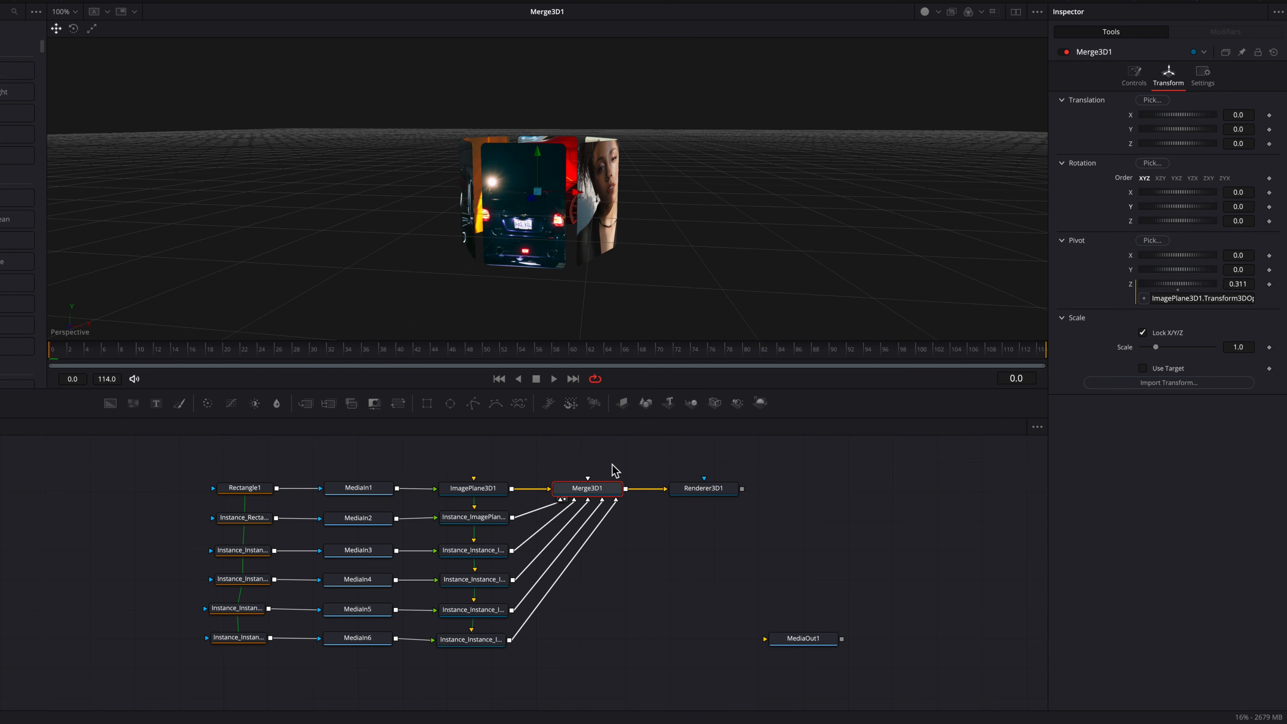
Step: Move Merge3D1 and Renderer3D1 aside and insert a Bender 3D node after ImagePlane3D1
{"action": "left_click_drag", "start_coordinate": [607, 470], "coordinate": [687, 499]}
{"action": "left_click_drag", "start_coordinate": [706, 491], "coordinate": [761, 487]}
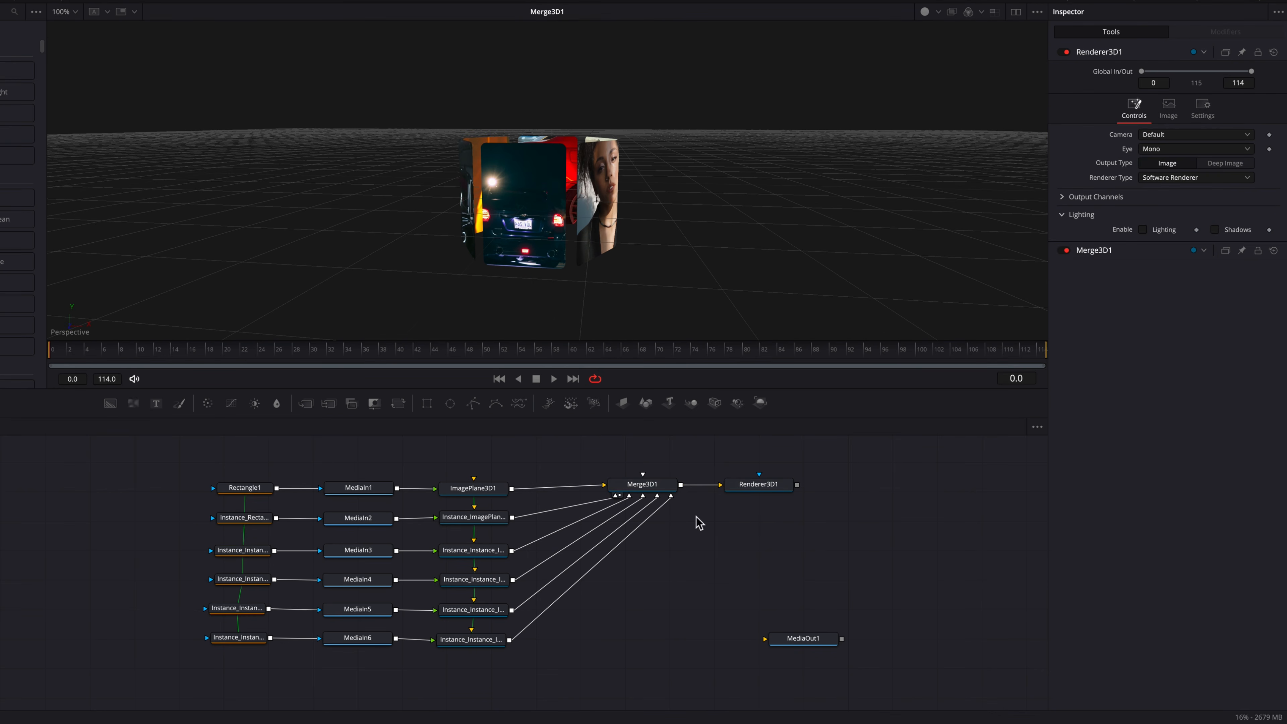
{"action": "left_click", "coordinate": [471, 486]}
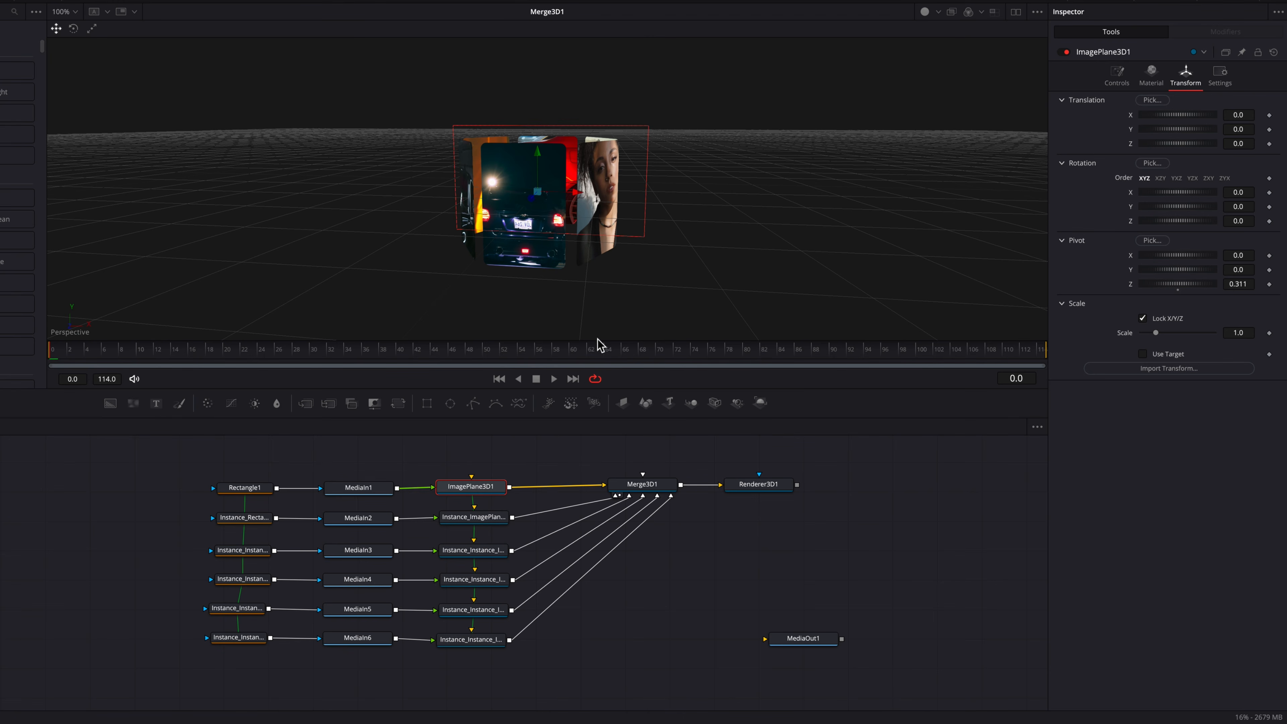
{"action": "key", "text": "shift+space"}
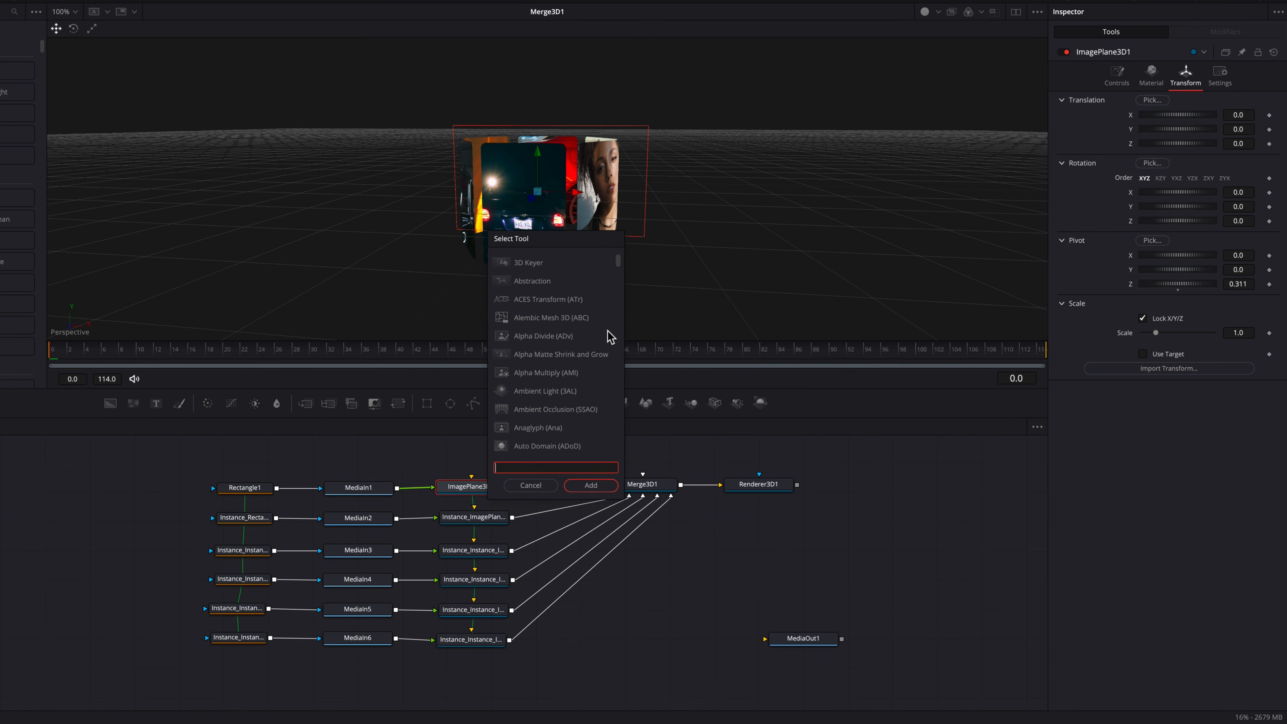
{"action": "type", "text": "ben"}
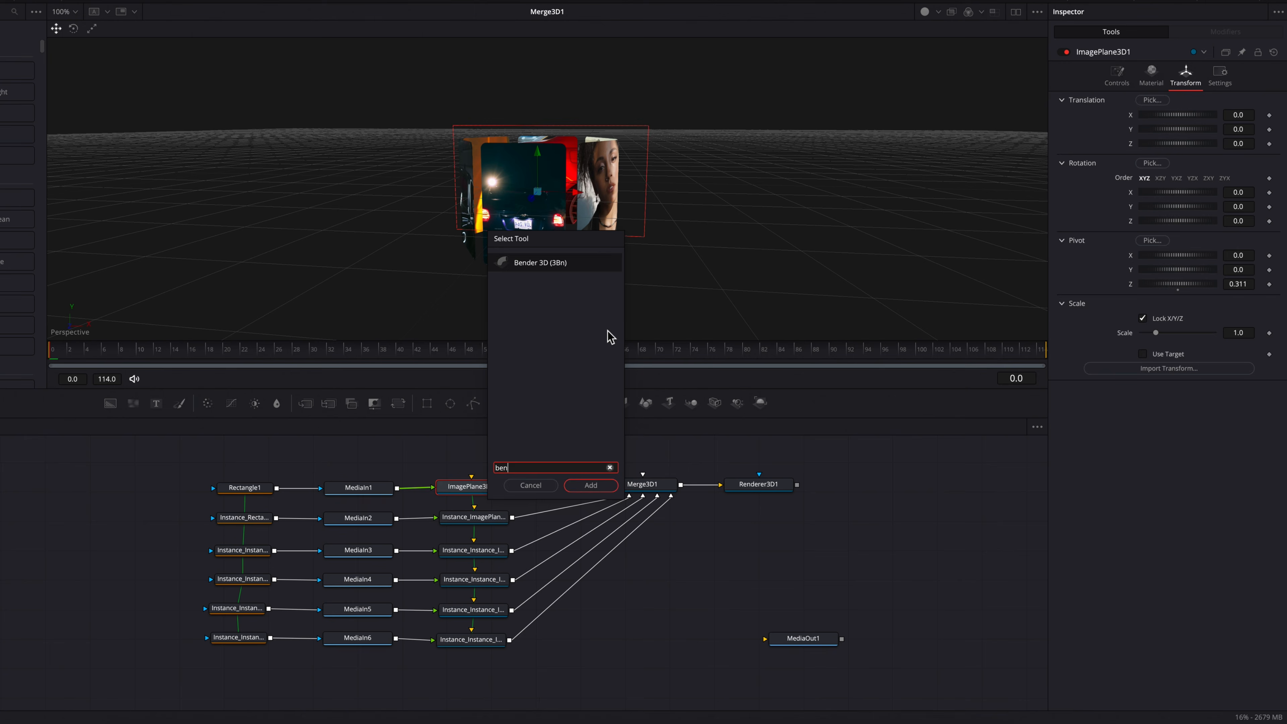
{"action": "key", "text": "Return"}
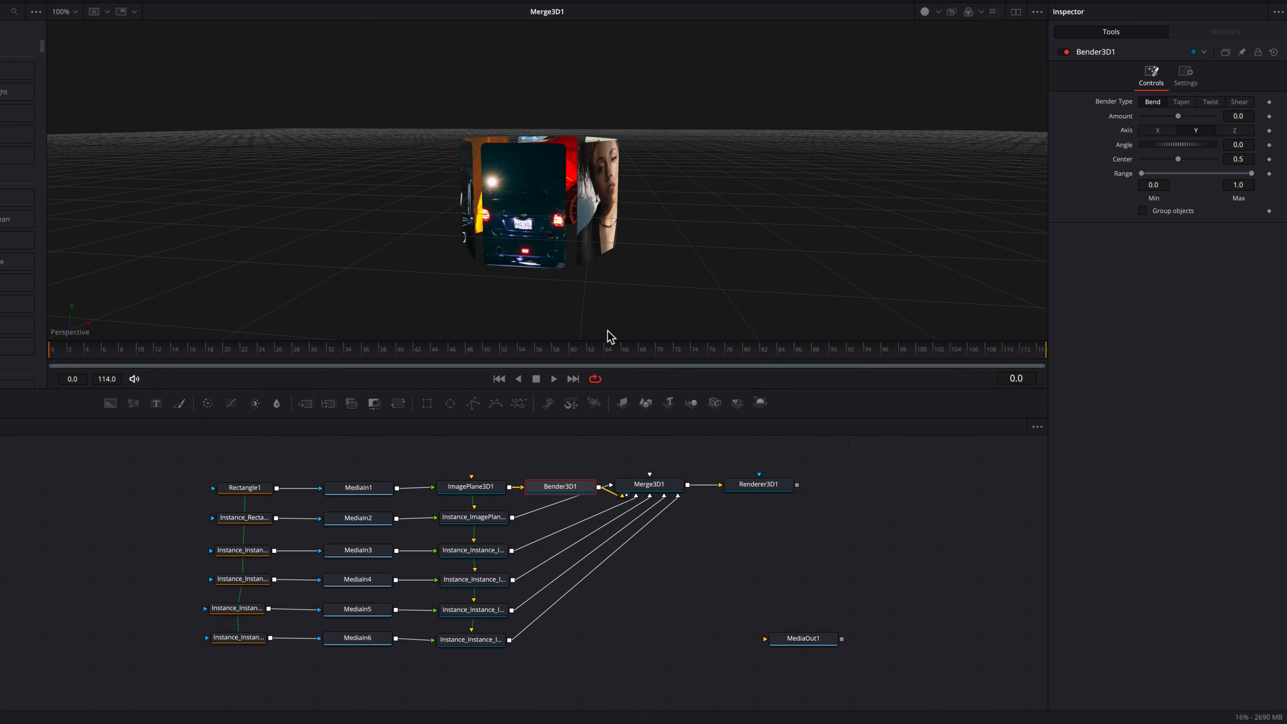
Step: Rearrange Merge3D1 and Renderer3D1 further right to make room around Bender3D1
{"action": "left_click", "coordinate": [649, 486]}
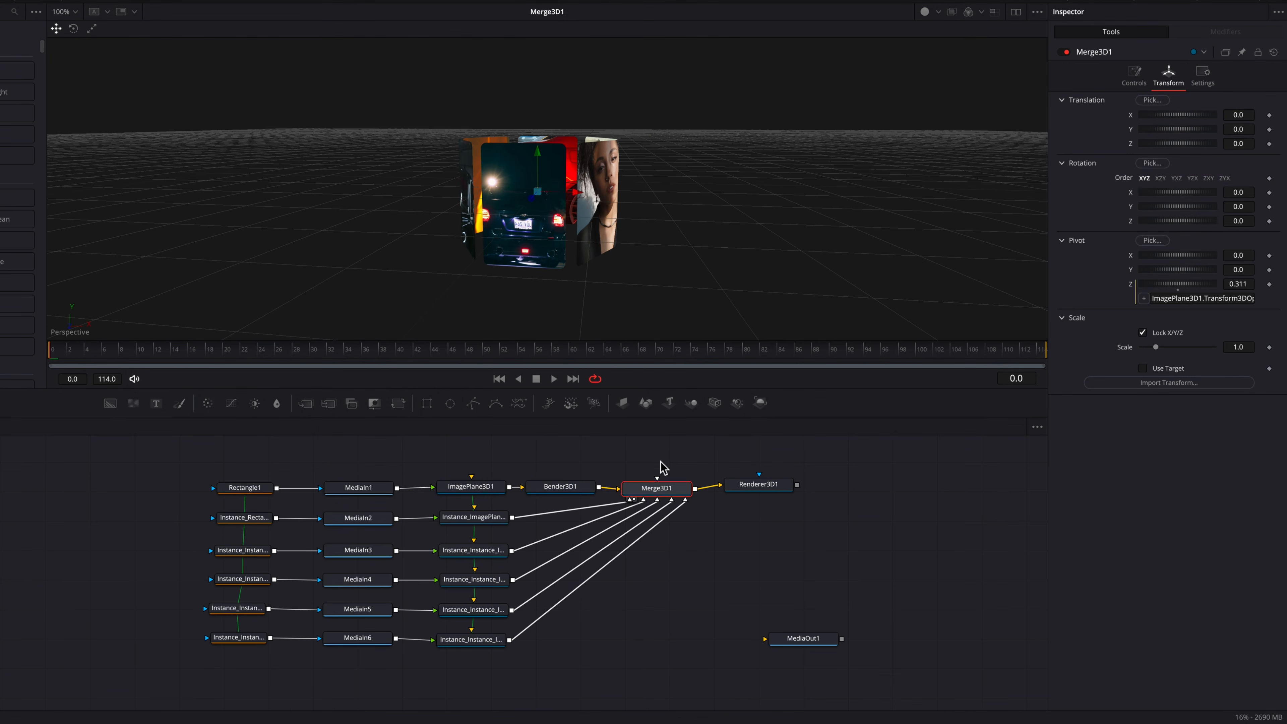
{"action": "left_click", "coordinate": [766, 488], "text": "ctrl"}
{"action": "left_click_drag", "start_coordinate": [765, 488], "coordinate": [824, 491]}
{"action": "left_click_drag", "start_coordinate": [557, 487], "coordinate": [566, 485]}
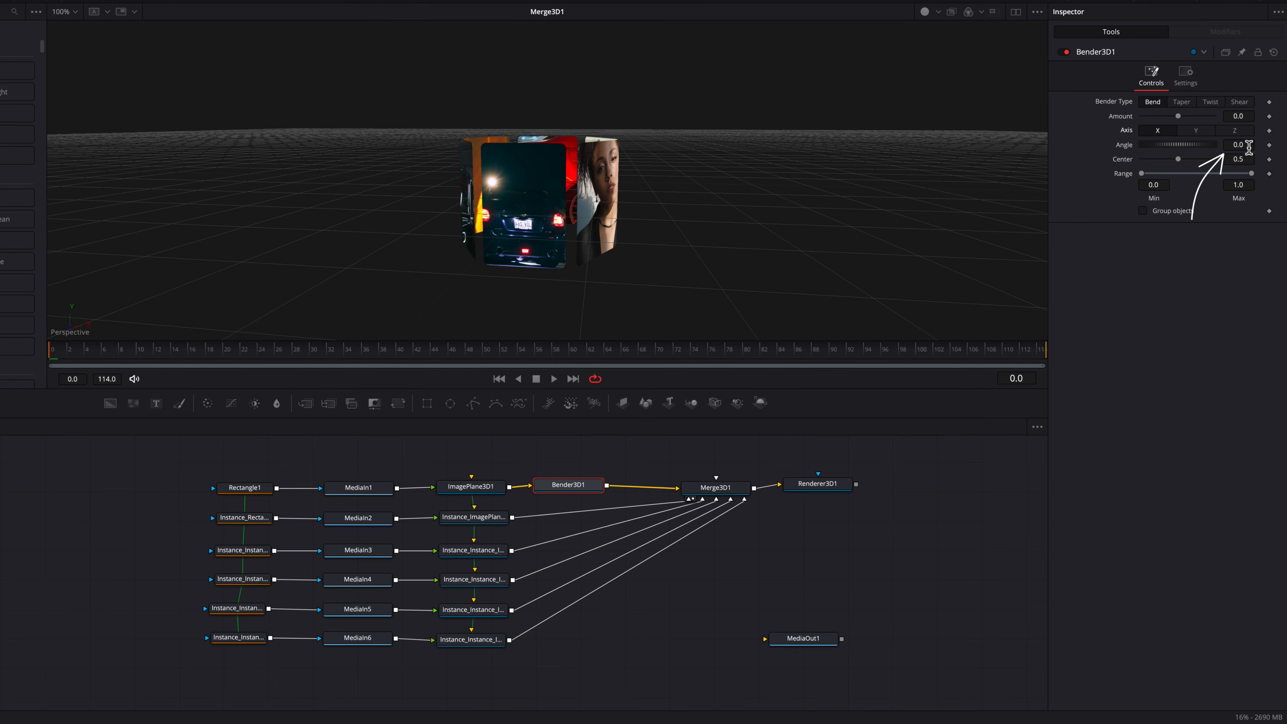
Step: Set Bender3D1 to bend around the X axis with angle 90 and amount about 0.145
{"action": "left_click", "coordinate": [1238, 145]}
{"action": "type", "text": "90"}
{"action": "key", "text": "Tab"}
{"action": "left_click", "coordinate": [1212, 190]}
{"action": "left_click_drag", "start_coordinate": [1240, 117], "coordinate": [1256, 117]}
{"action": "scroll", "coordinate": [653, 217], "scroll_direction": "down", "scroll_amount": 5}
{"action": "scroll", "coordinate": [654, 218], "scroll_direction": "up", "scroll_amount": 10}
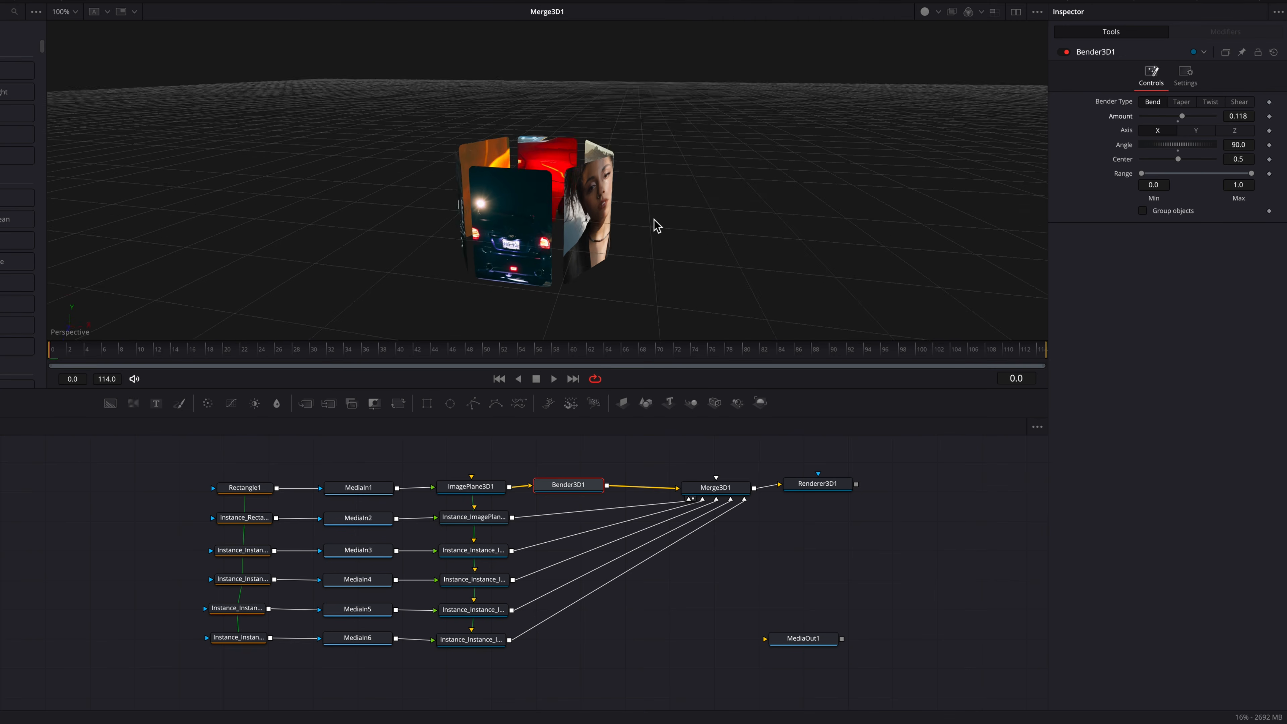
{"action": "scroll", "coordinate": [654, 217], "scroll_direction": "up", "scroll_amount": 10}
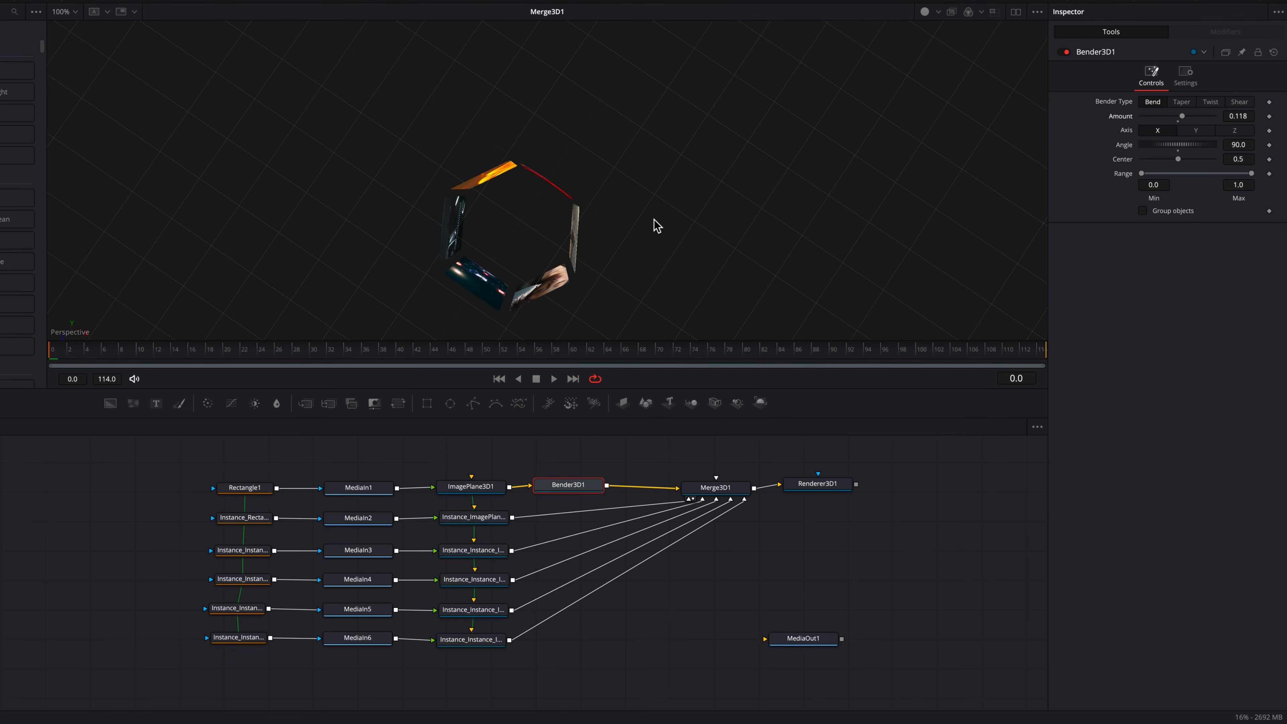
{"action": "left_click_drag", "start_coordinate": [1237, 117], "coordinate": [1239, 117]}
{"action": "left_click_drag", "start_coordinate": [1230, 117], "coordinate": [1250, 117]}
{"action": "left_click_drag", "start_coordinate": [1237, 116], "coordinate": [1236, 116]}
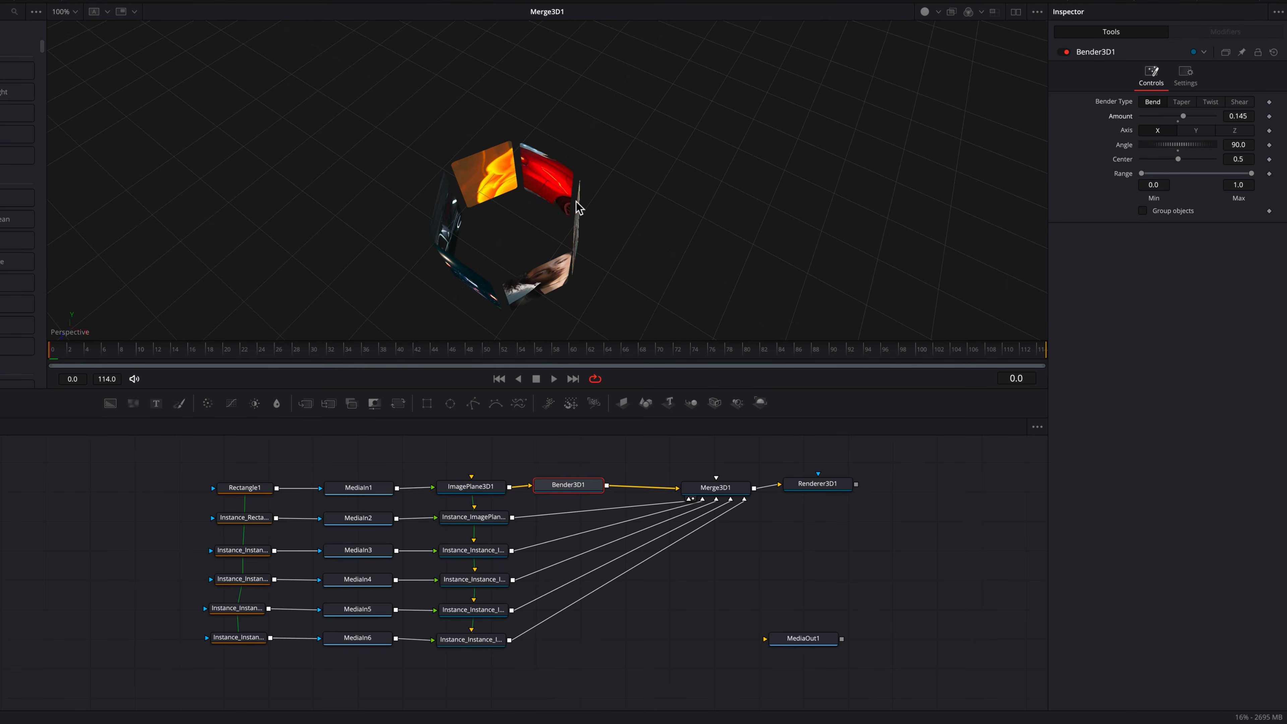
Step: Increase ImagePlane3D1's subdivisions so the plane bends smoothly
{"action": "scroll", "coordinate": [554, 198], "scroll_direction": "up", "scroll_amount": 2}
{"action": "scroll", "coordinate": [555, 198], "scroll_direction": "up", "scroll_amount": 2}
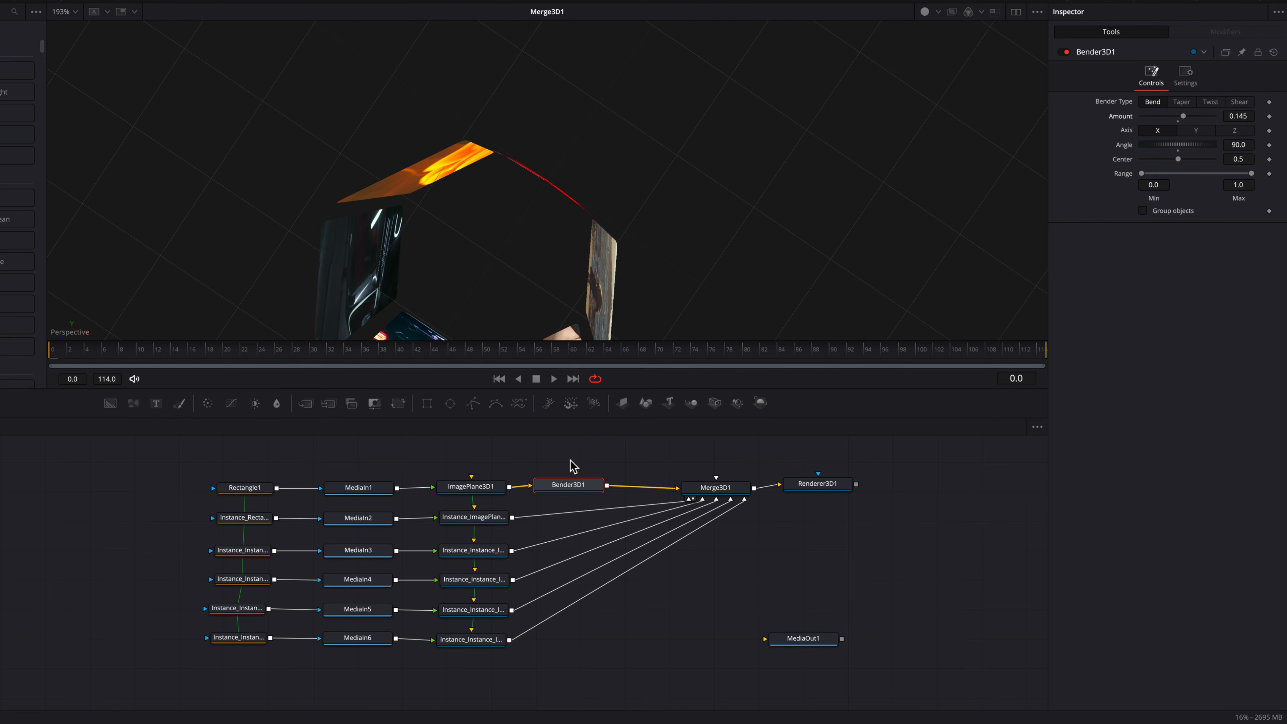
{"action": "left_click", "coordinate": [484, 496]}
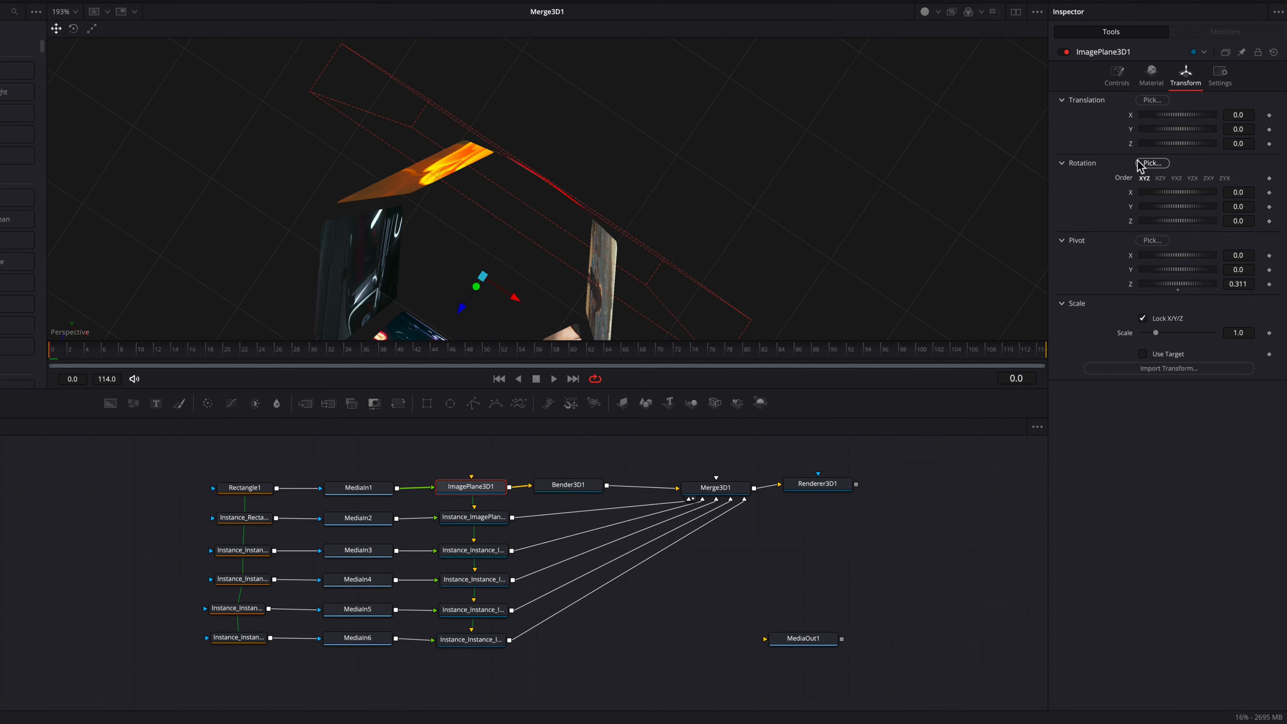
{"action": "left_click", "coordinate": [979, 505]}
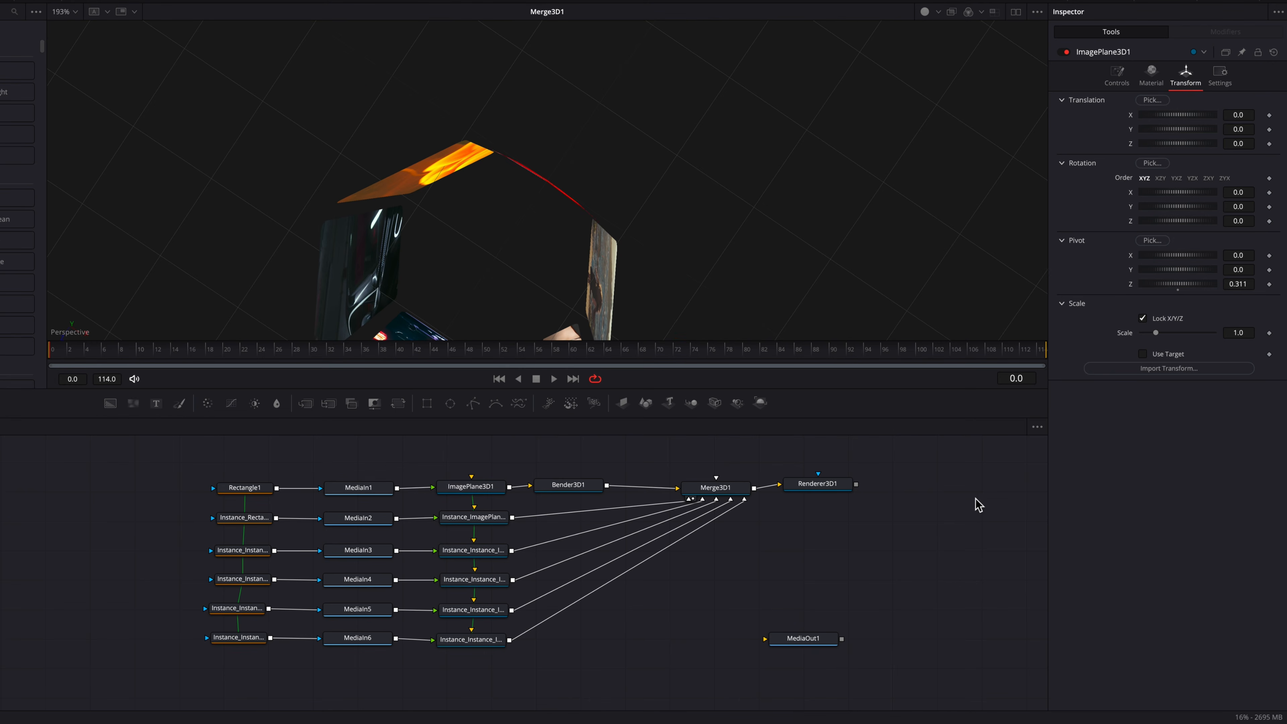
{"action": "left_click", "coordinate": [1118, 79]}
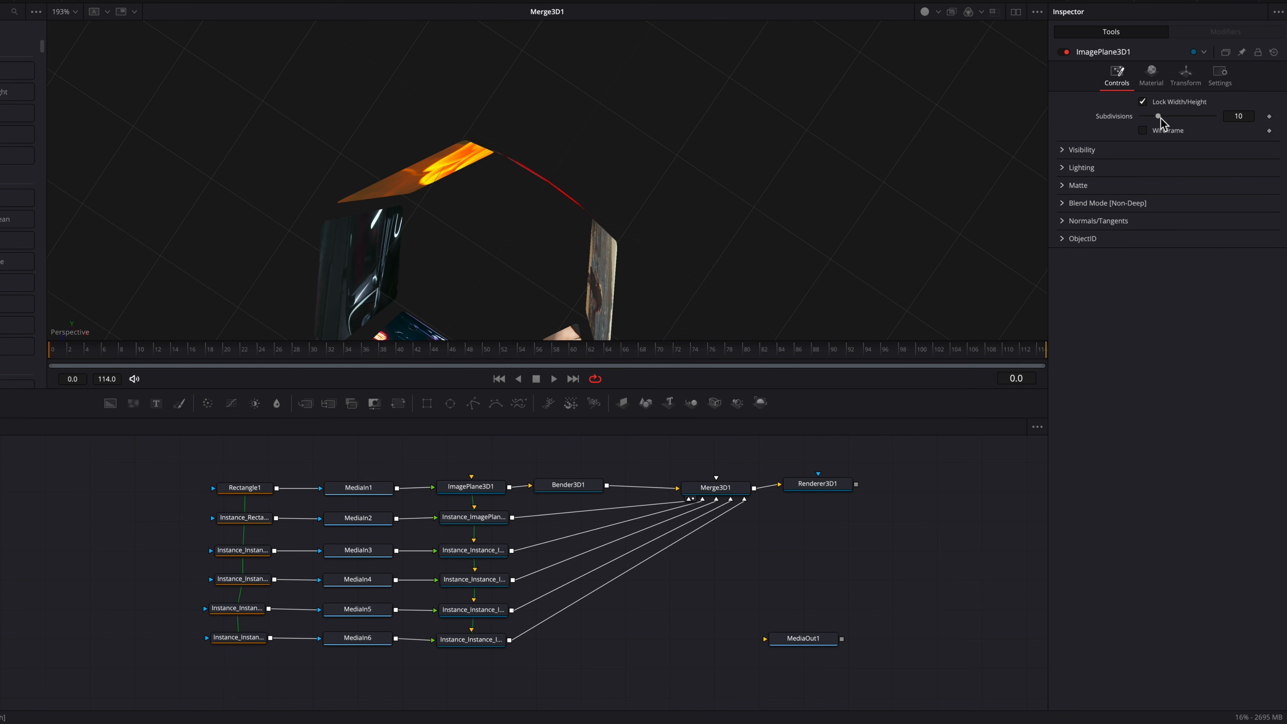
{"action": "left_click_drag", "start_coordinate": [1161, 118], "coordinate": [1163, 118]}
{"action": "left_click_drag", "start_coordinate": [1210, 125], "coordinate": [1218, 125]}
Step: Paste an instance of Bender3D1 between the second image plane and Merge3D1
{"action": "left_click", "coordinate": [586, 487]}
{"action": "scroll", "coordinate": [642, 223], "scroll_direction": "down", "scroll_amount": 2}
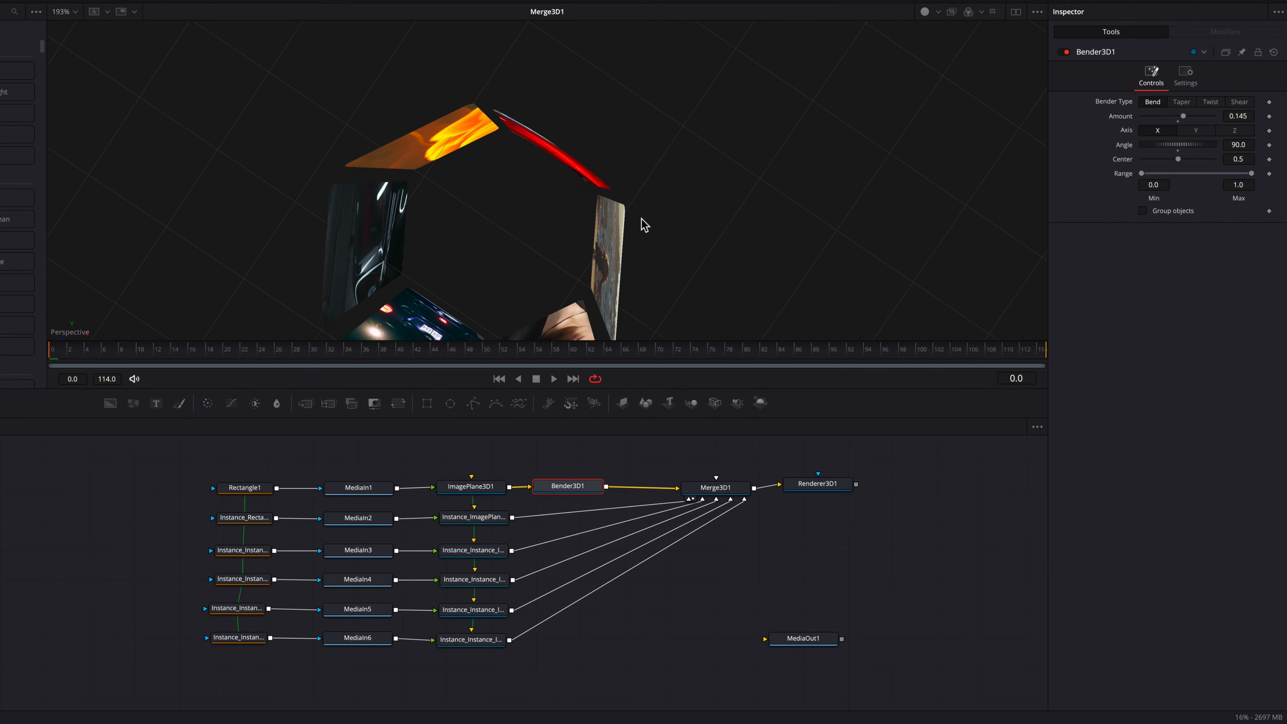
{"action": "scroll", "coordinate": [642, 223], "scroll_direction": "down", "scroll_amount": 3}
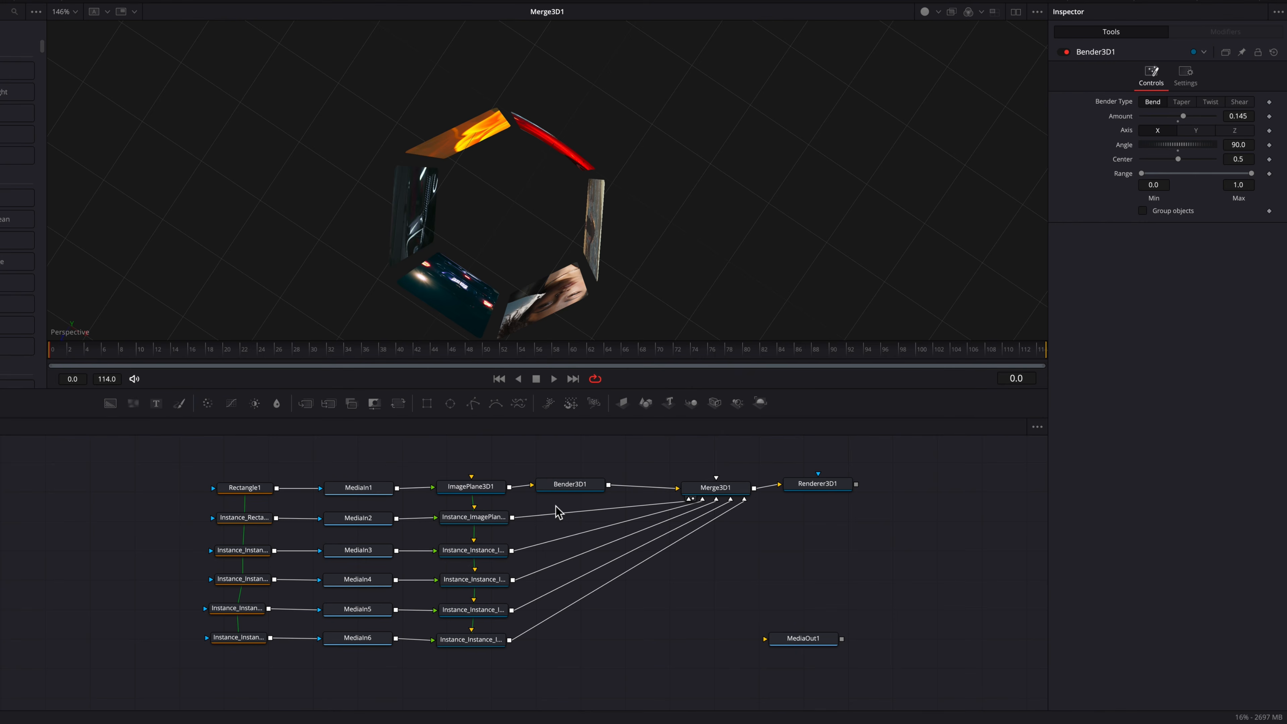
{"action": "key", "text": "ctrl+shift+v"}
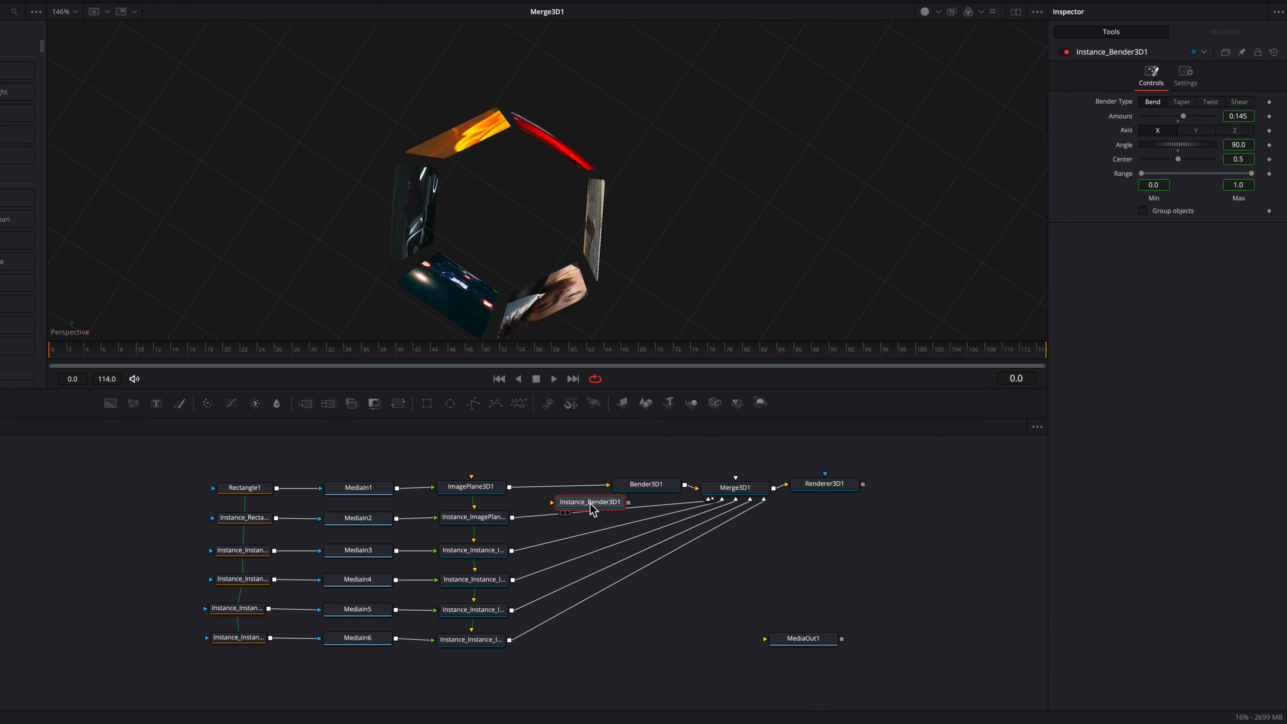
{"action": "mouse_move", "coordinate": [576, 509]}
{"action": "left_mouse_down"}
{"action": "mouse_move", "coordinate": [606, 491]}
{"action": "mouse_move", "coordinate": [569, 490]}
{"action": "mouse_move", "coordinate": [583, 517]}
{"action": "left_mouse_up"}
{"action": "left_click", "coordinate": [582, 515]}
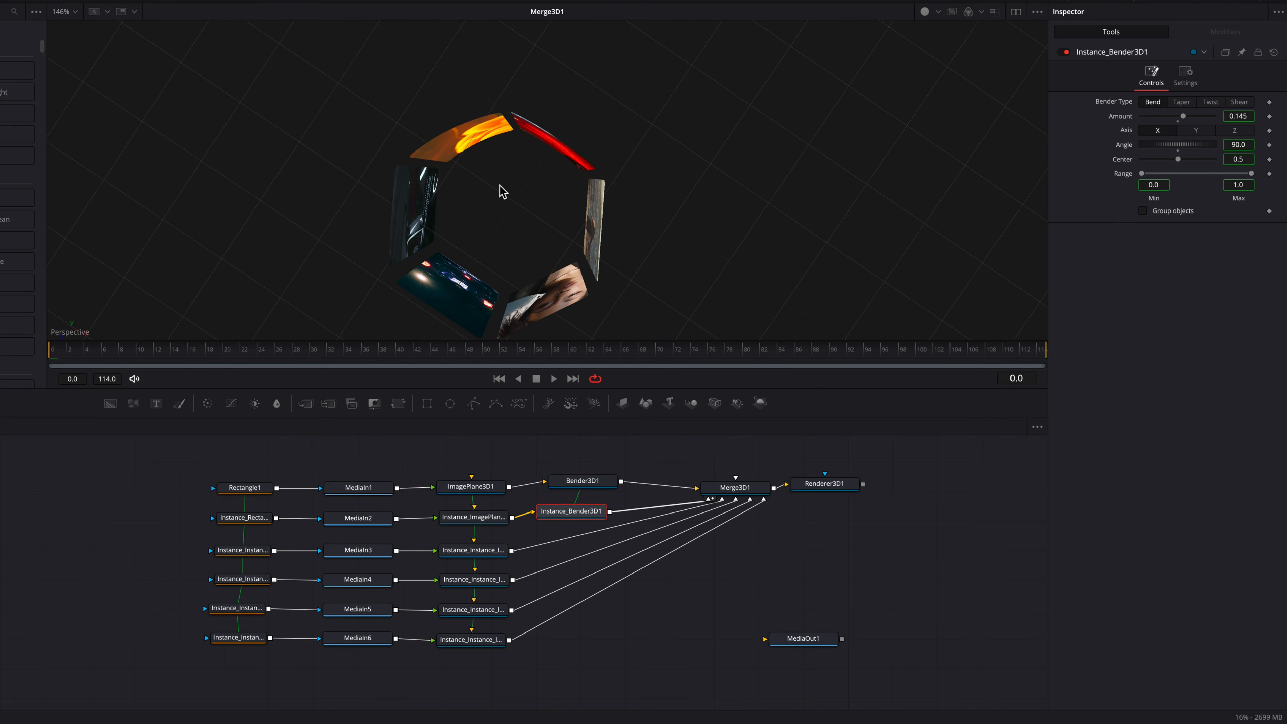
{"action": "left_click_drag", "start_coordinate": [592, 513], "coordinate": [595, 508]}
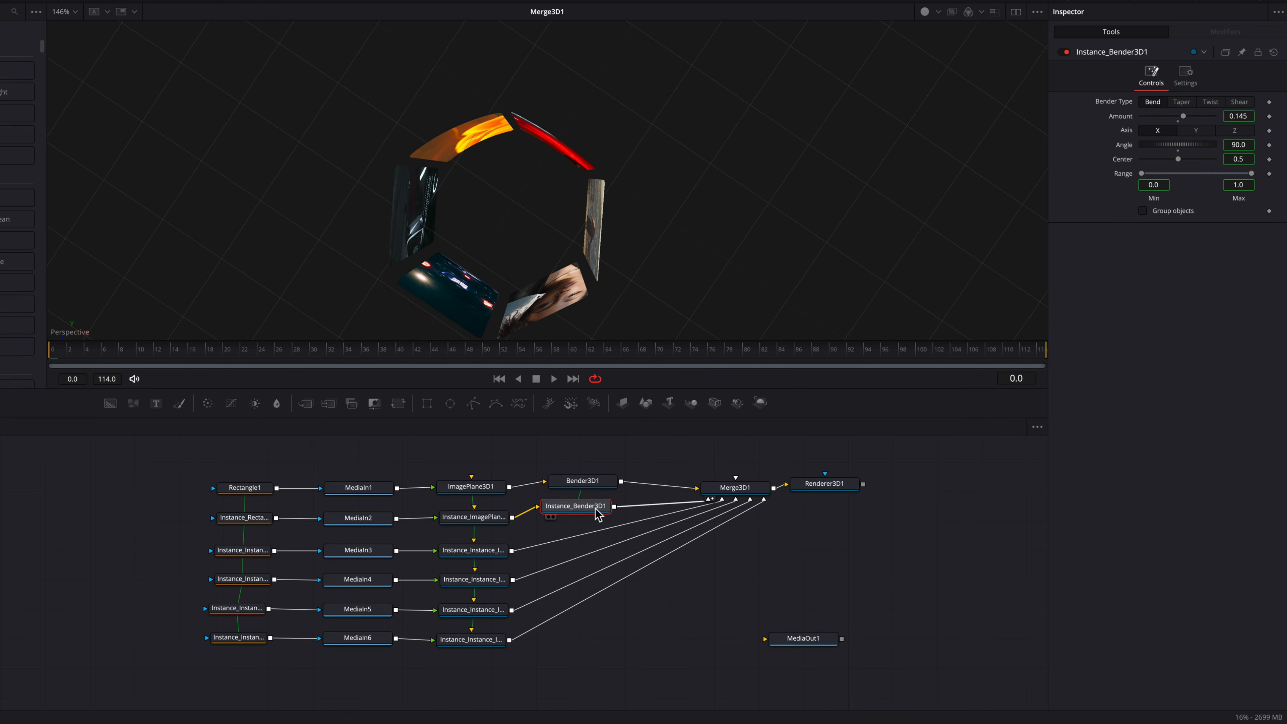
Step: Paste another Bender instance between the third image plane and Merge3D1
{"action": "left_click", "coordinate": [556, 534]}
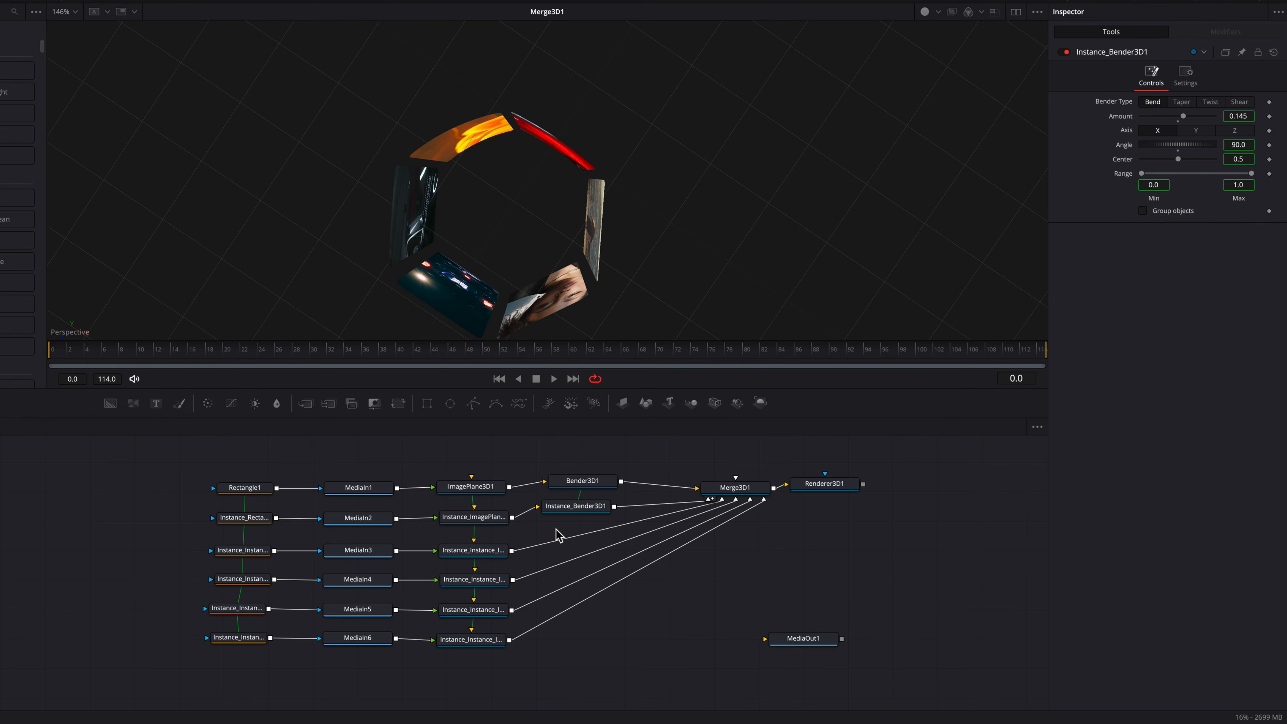
{"action": "key", "text": "ctrl+shift+v"}
{"action": "left_click_drag", "start_coordinate": [561, 531], "coordinate": [578, 538]}
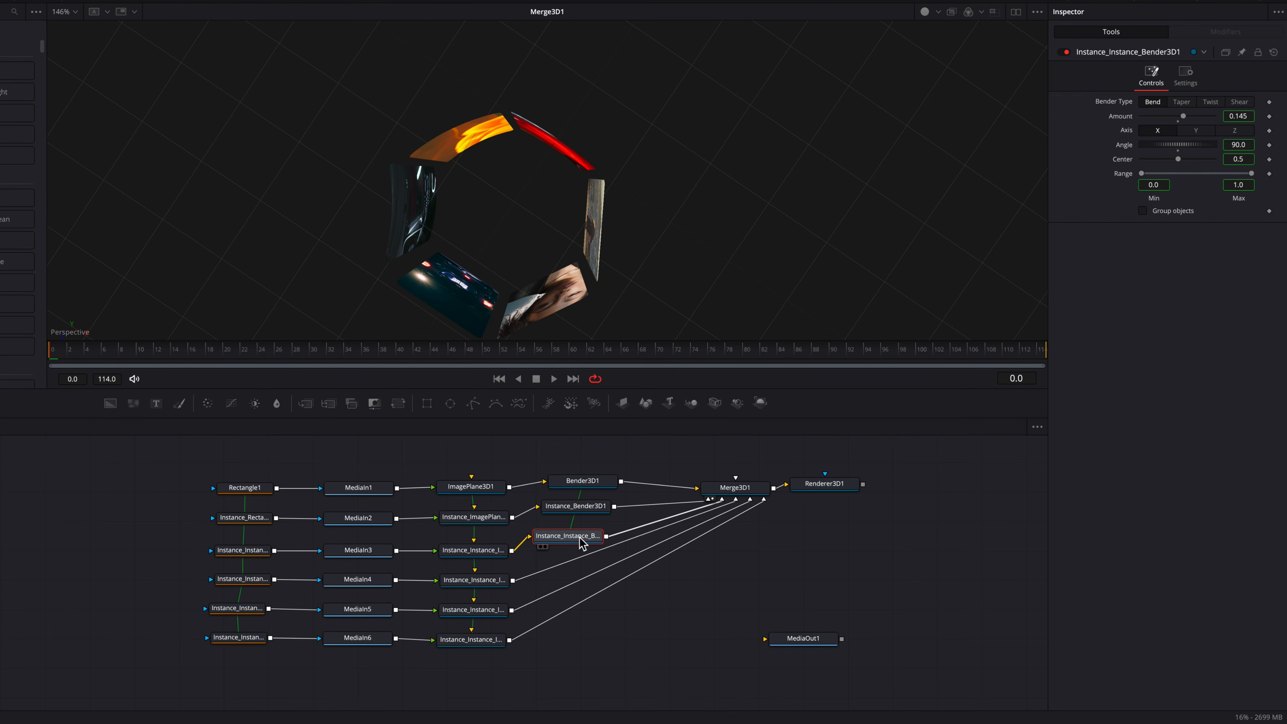
{"action": "scroll", "coordinate": [406, 218], "scroll_direction": "left", "scroll_amount": 5}
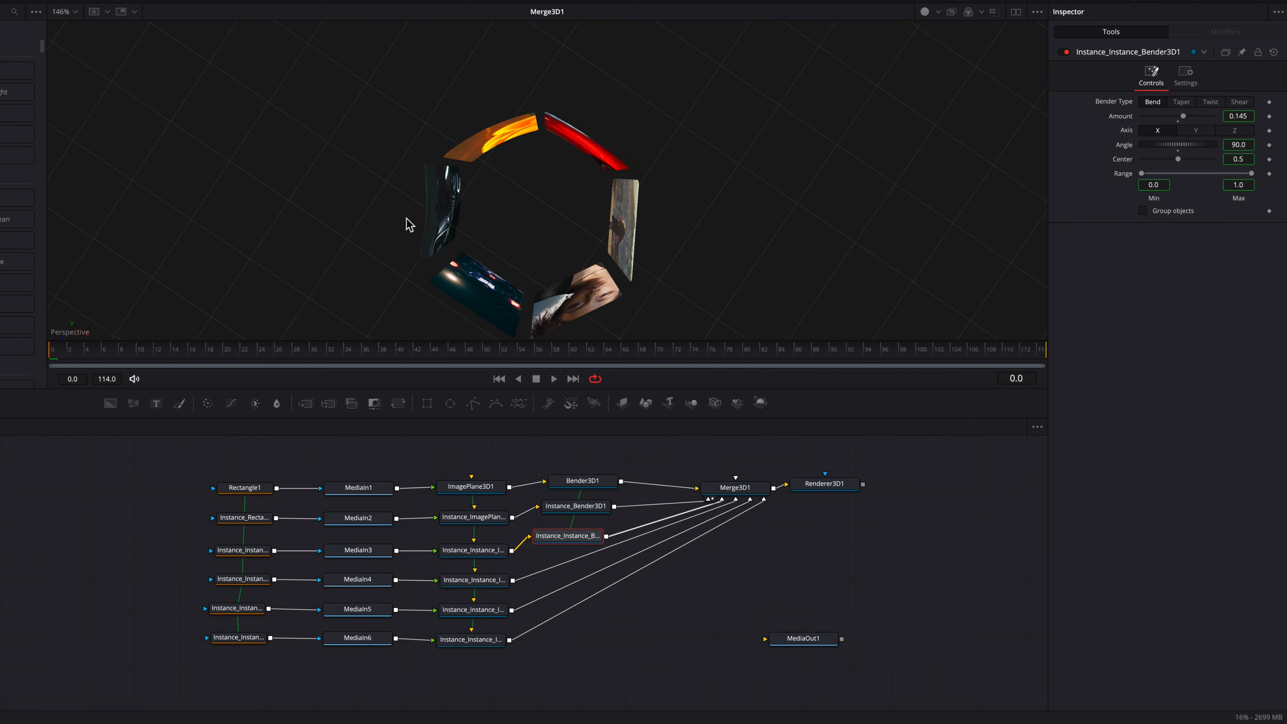
{"action": "left_click_drag", "start_coordinate": [407, 218], "coordinate": [455, 218]}
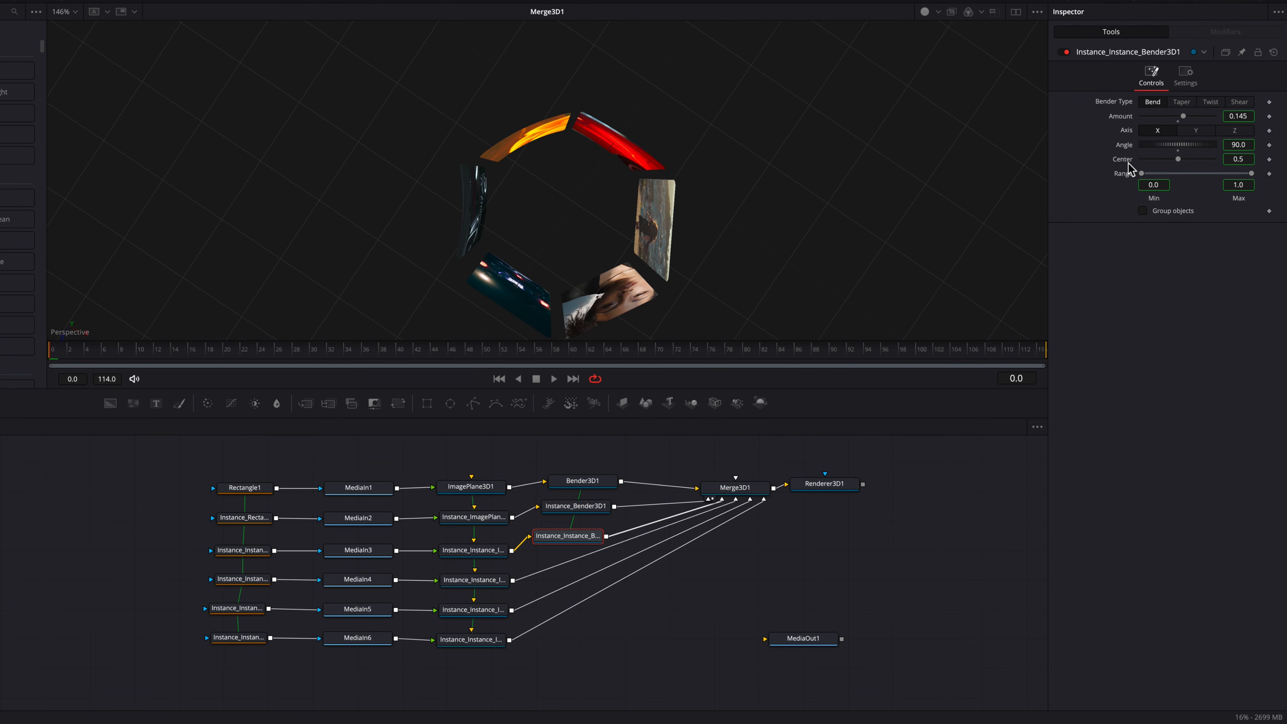
Step: Deinstance the third bender's amount and set it to -0.145
{"action": "right_click", "coordinate": [1127, 120]}
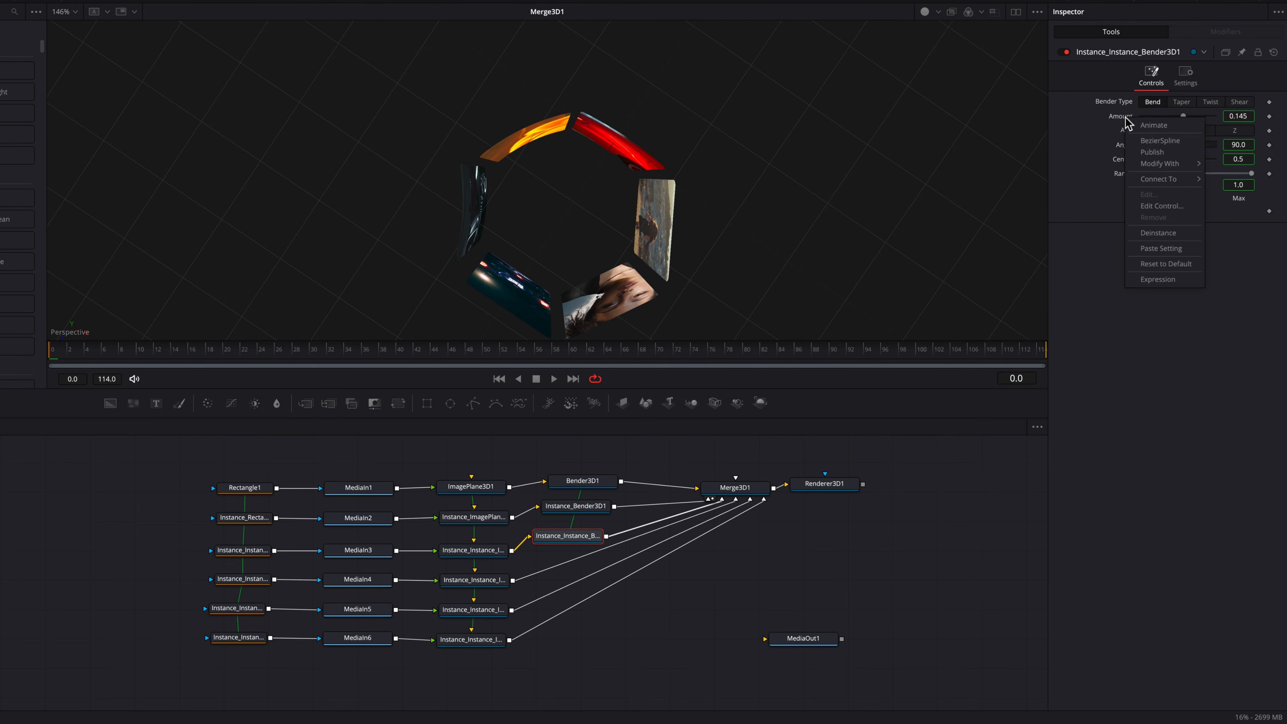
{"action": "left_click", "coordinate": [1182, 235]}
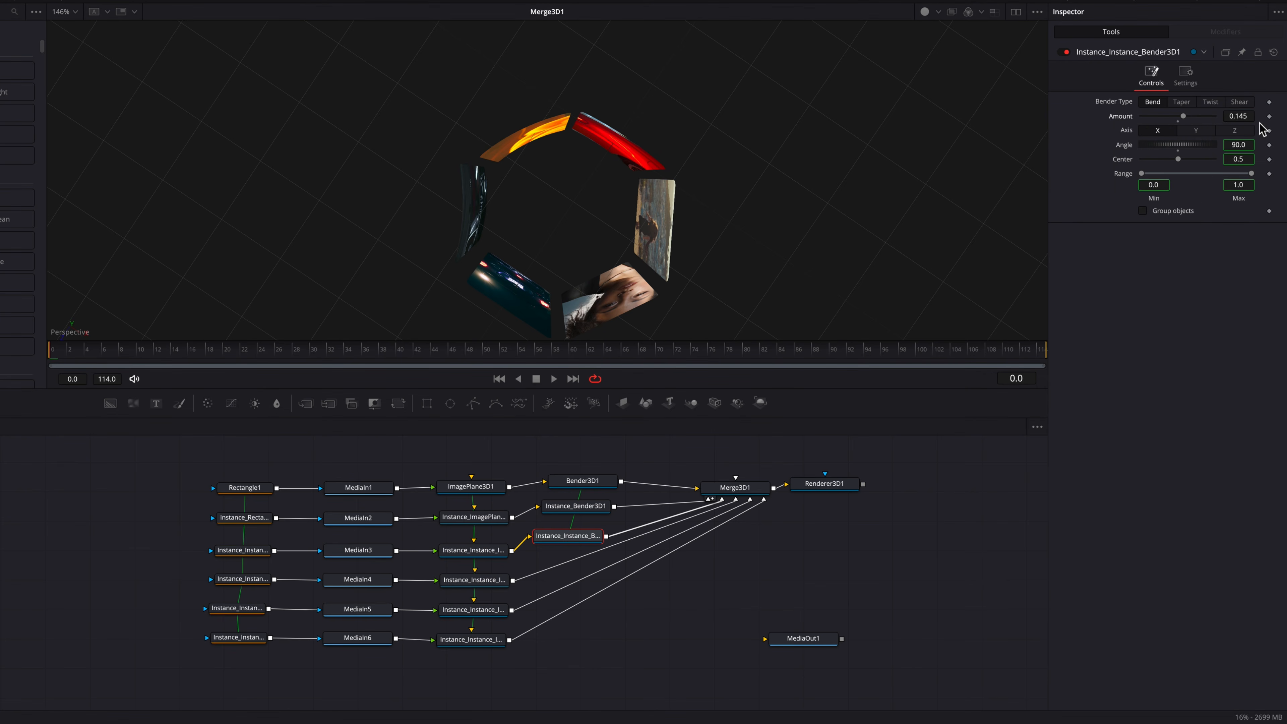
{"action": "left_click", "coordinate": [1232, 117]}
{"action": "type", "text": "-"}
{"action": "key", "text": "Tab"}
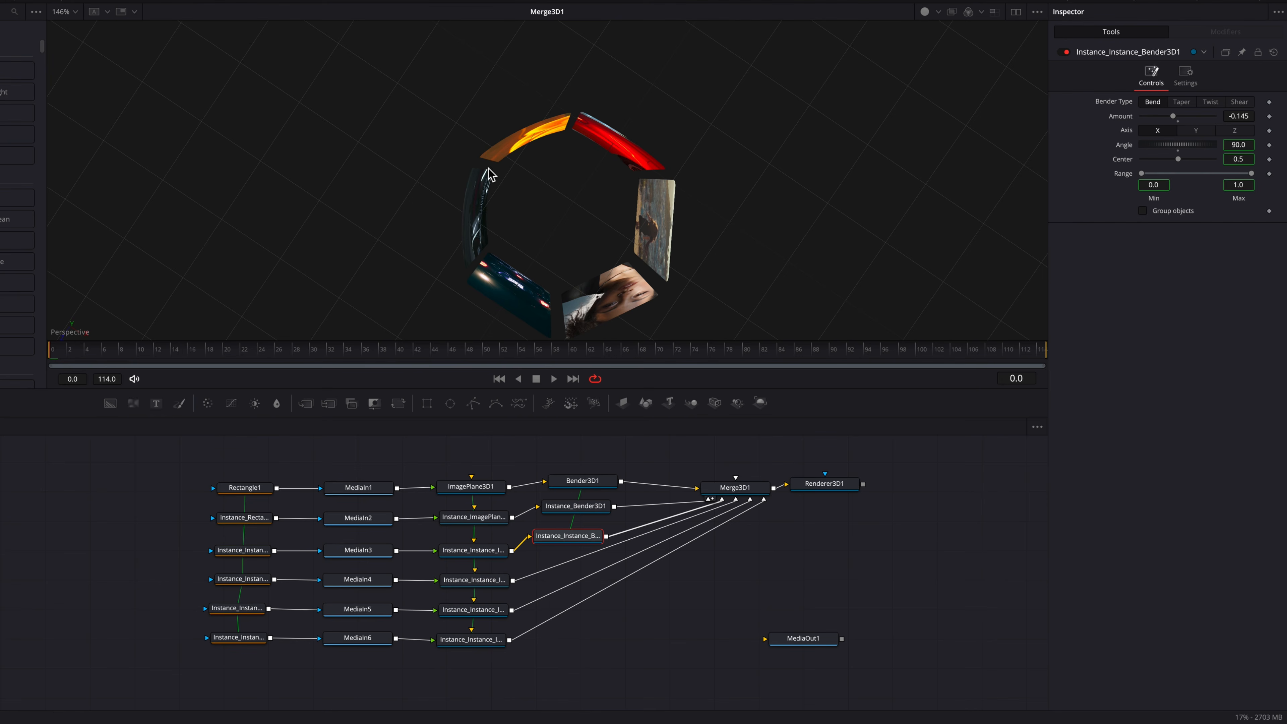
Step: Paste an instance of the Bender between the fourth image plane and Merge3D1
{"action": "left_click_drag", "start_coordinate": [578, 538], "coordinate": [577, 564]}
{"action": "left_click", "coordinate": [547, 557]}
{"action": "key", "text": "super+shift+v"}
Step: Paste another Bender instance between the fifth image plane and Merge3D1
{"action": "left_click_drag", "start_coordinate": [580, 315], "coordinate": [543, 259]}
{"action": "left_click_drag", "start_coordinate": [580, 564], "coordinate": [566, 593]}
{"action": "left_click", "coordinate": [554, 584]}
{"action": "key", "text": "super+shift+v"}
Step: Paste an instance of the second bender between the sixth image plane and Merge3D1
{"action": "left_click_drag", "start_coordinate": [493, 641], "coordinate": [499, 655]}
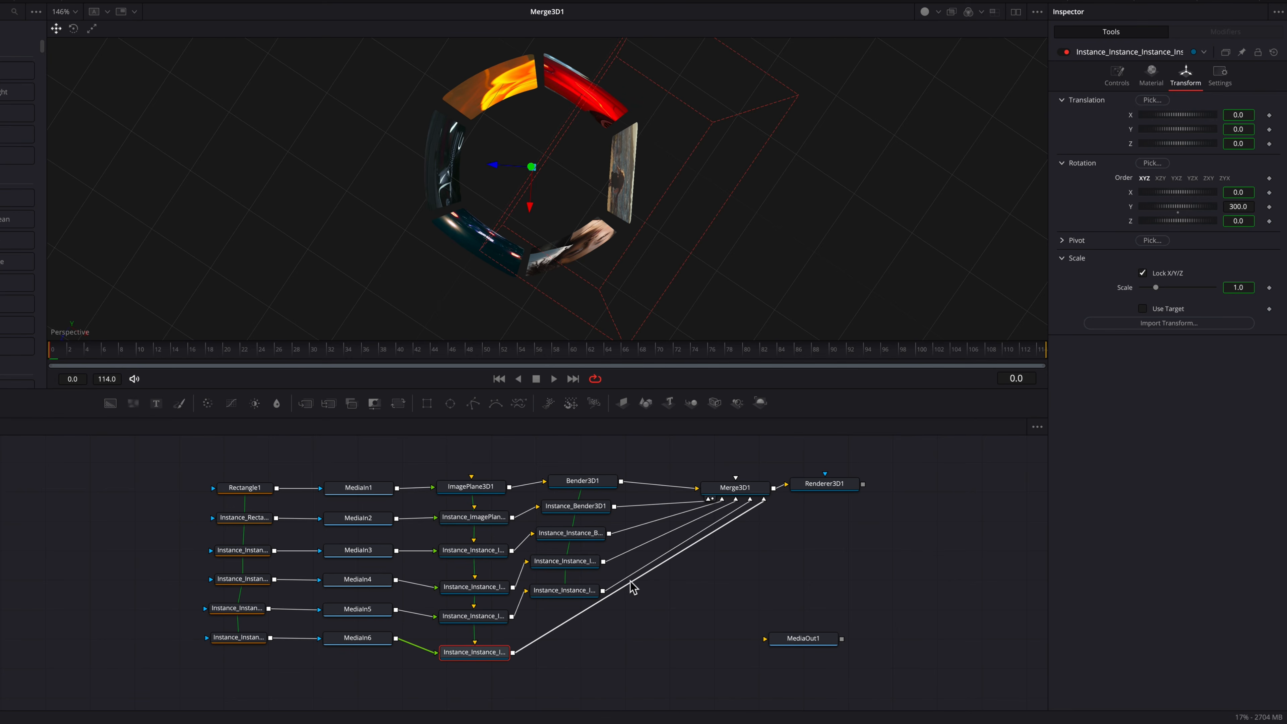
{"action": "left_click", "coordinate": [592, 506]}
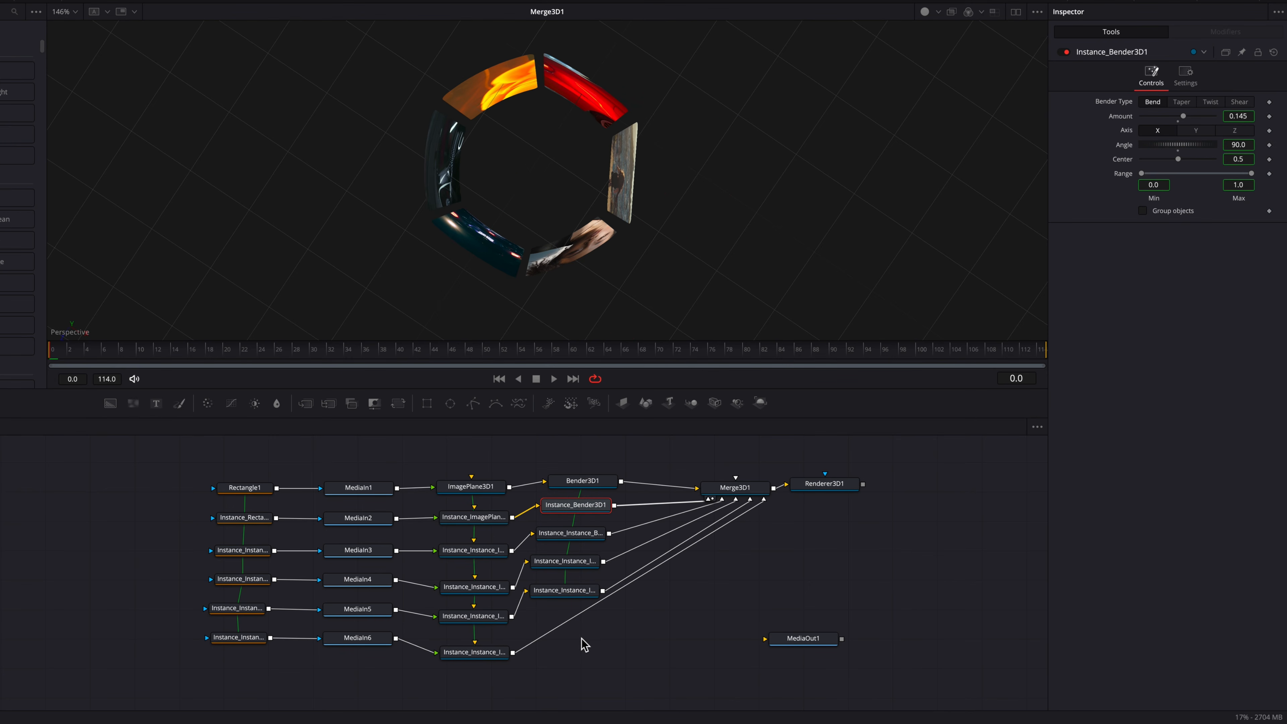
{"action": "key", "text": "ctrl+shift+v"}
{"action": "mouse_move", "coordinate": [584, 643]}
{"action": "left_mouse_down"}
{"action": "mouse_move", "coordinate": [572, 622]}
{"action": "mouse_move", "coordinate": [573, 633]}
{"action": "left_mouse_up"}
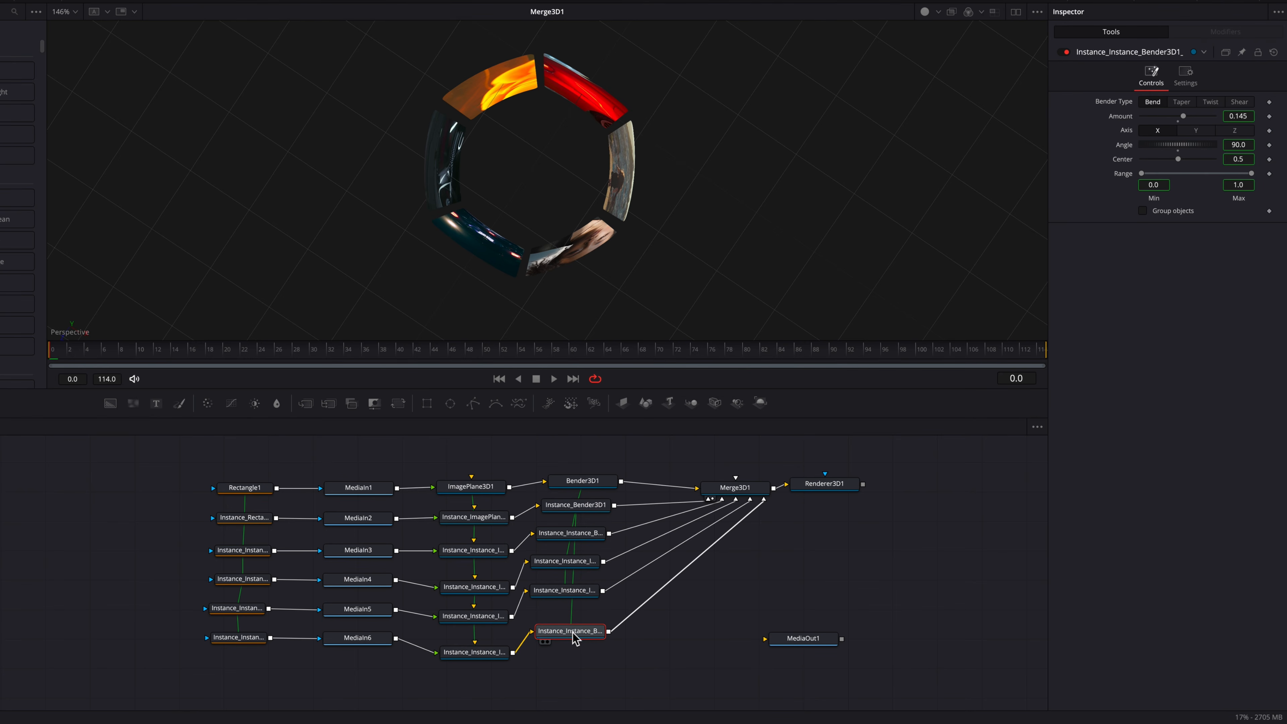
Step: Inspect the bent ring of image planes in the 3D viewer
{"action": "scroll", "coordinate": [651, 224], "scroll_direction": "right", "scroll_amount": 3}
{"action": "scroll", "coordinate": [651, 228], "scroll_direction": "up", "scroll_amount": 5}
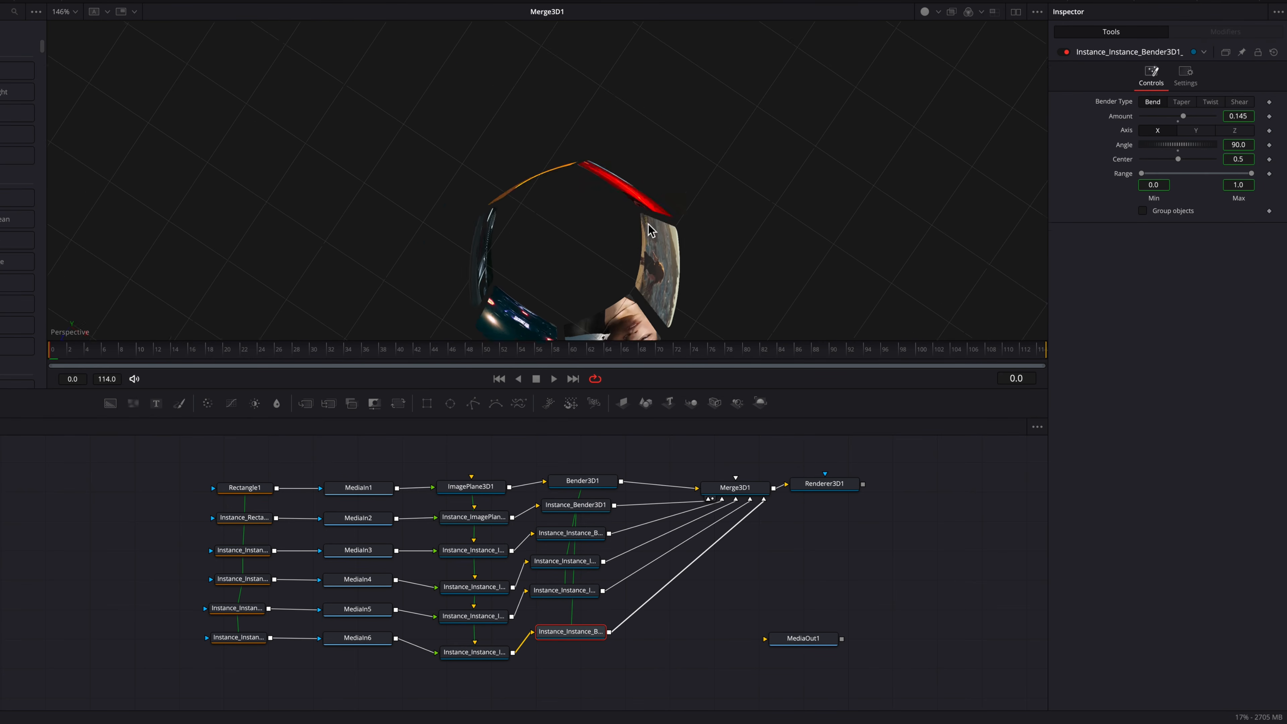
{"action": "scroll", "coordinate": [651, 229], "scroll_direction": "down", "scroll_amount": 5}
{"action": "scroll", "coordinate": [652, 233], "scroll_direction": "up", "scroll_amount": 5}
{"action": "left_click_drag", "start_coordinate": [736, 489], "coordinate": [734, 485]}
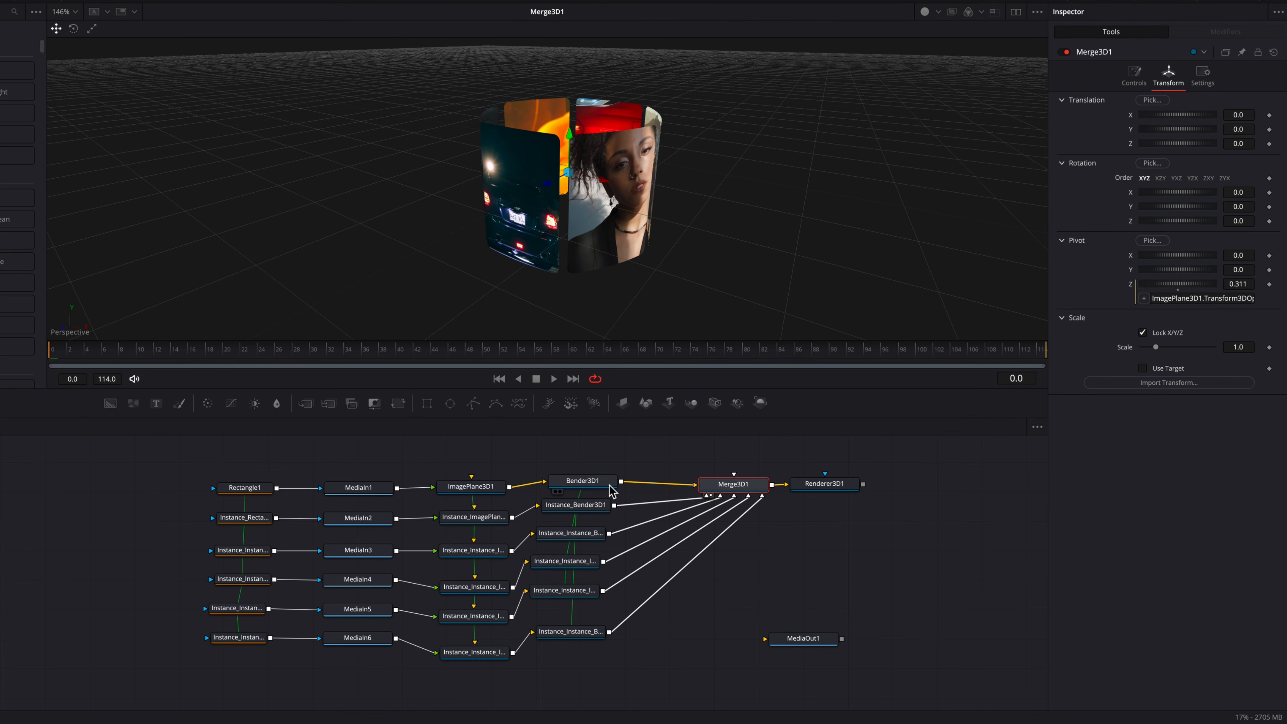
{"action": "left_click_drag", "start_coordinate": [609, 490], "coordinate": [609, 488]}
{"action": "left_click", "coordinate": [598, 461]}
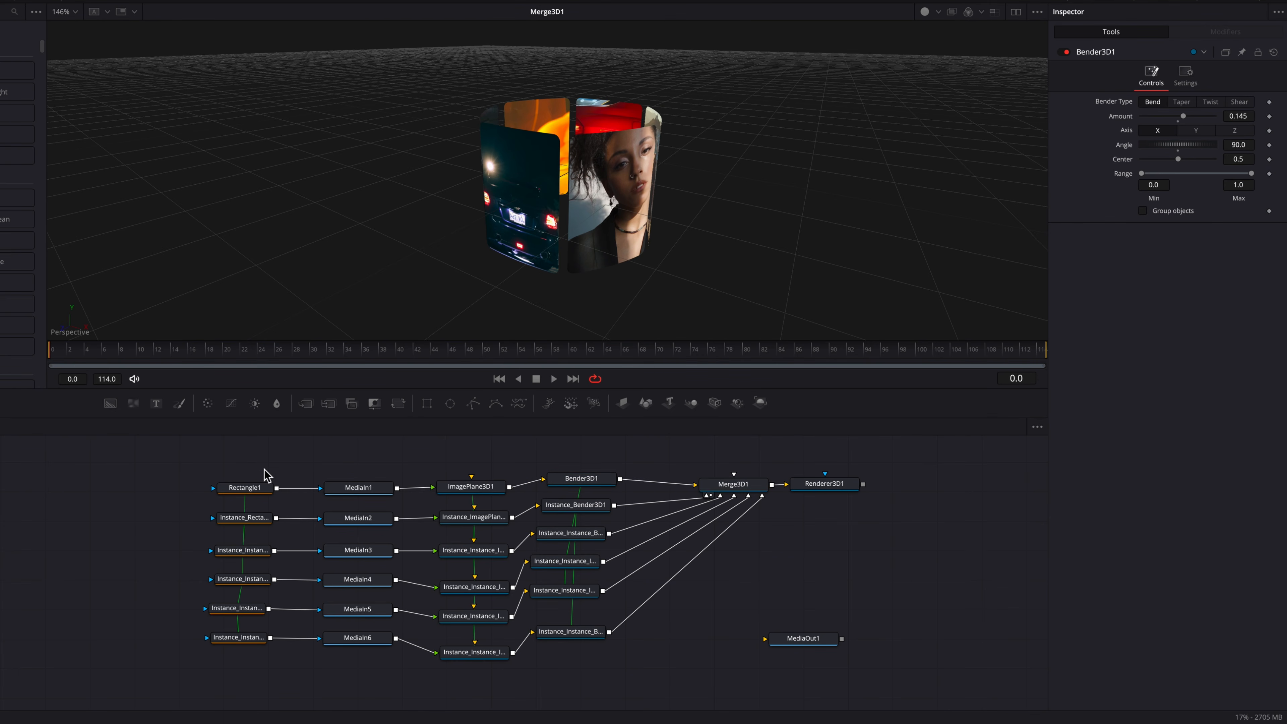
Step: Rearrange the rectangle and MediaIn nodes to make room beside the first clip
{"action": "left_click_drag", "start_coordinate": [235, 465], "coordinate": [372, 508]}
{"action": "left_click_drag", "start_coordinate": [349, 492], "coordinate": [331, 474]}
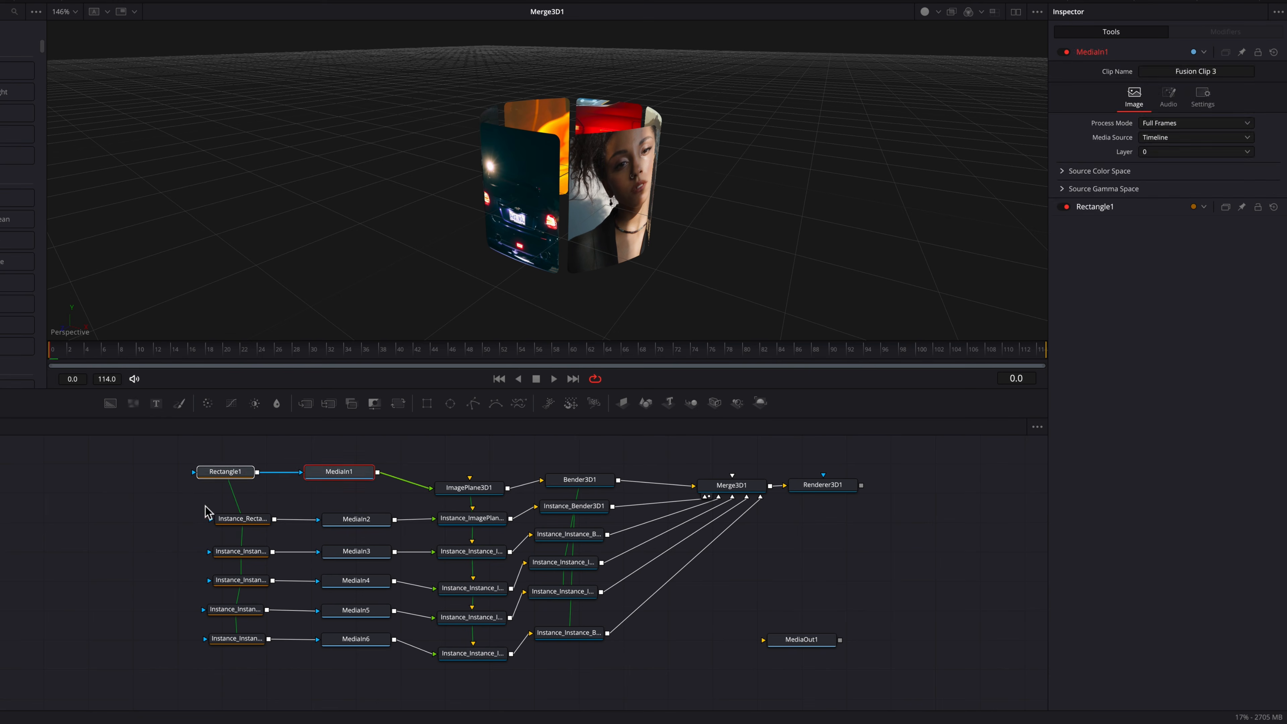
{"action": "left_click_drag", "start_coordinate": [205, 507], "coordinate": [331, 649]}
{"action": "left_click_drag", "start_coordinate": [219, 460], "coordinate": [326, 470]}
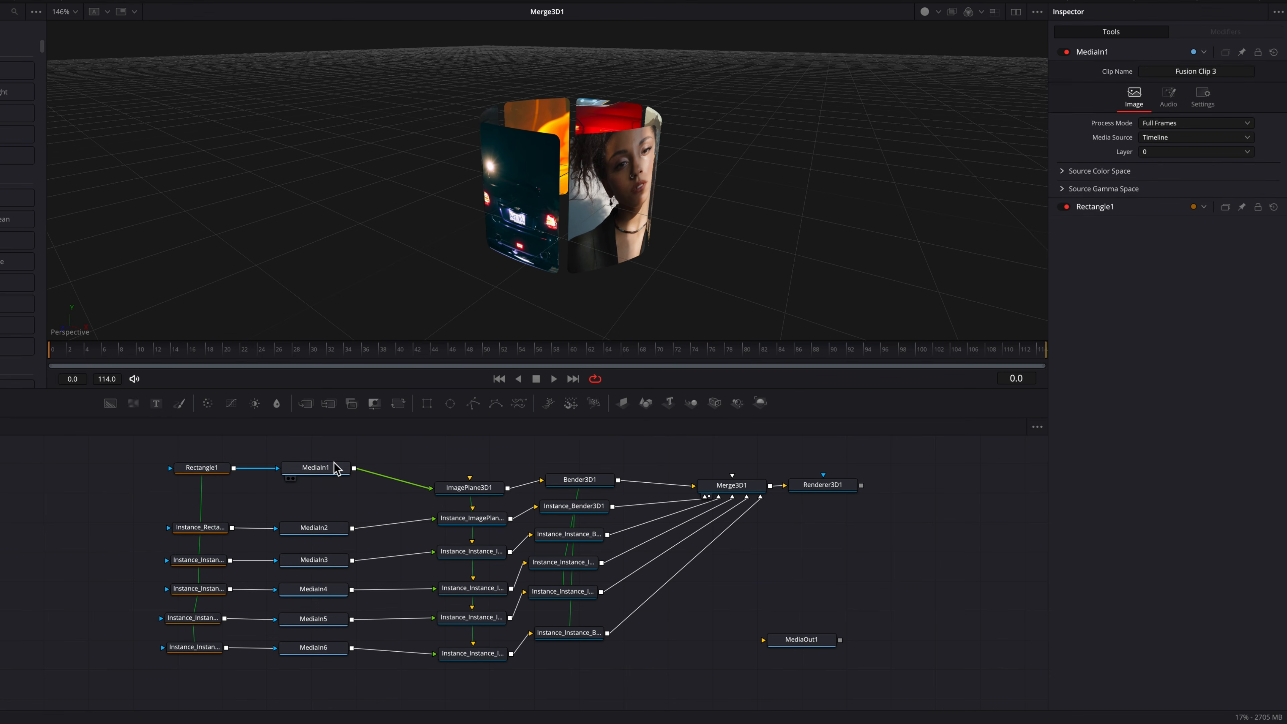
Step: Merge a Background node under the first clip and set its color to bright blue (Hue 0.544, Sat 1.0, Value 1.0)
{"action": "left_click_drag", "start_coordinate": [116, 411], "coordinate": [355, 469]}
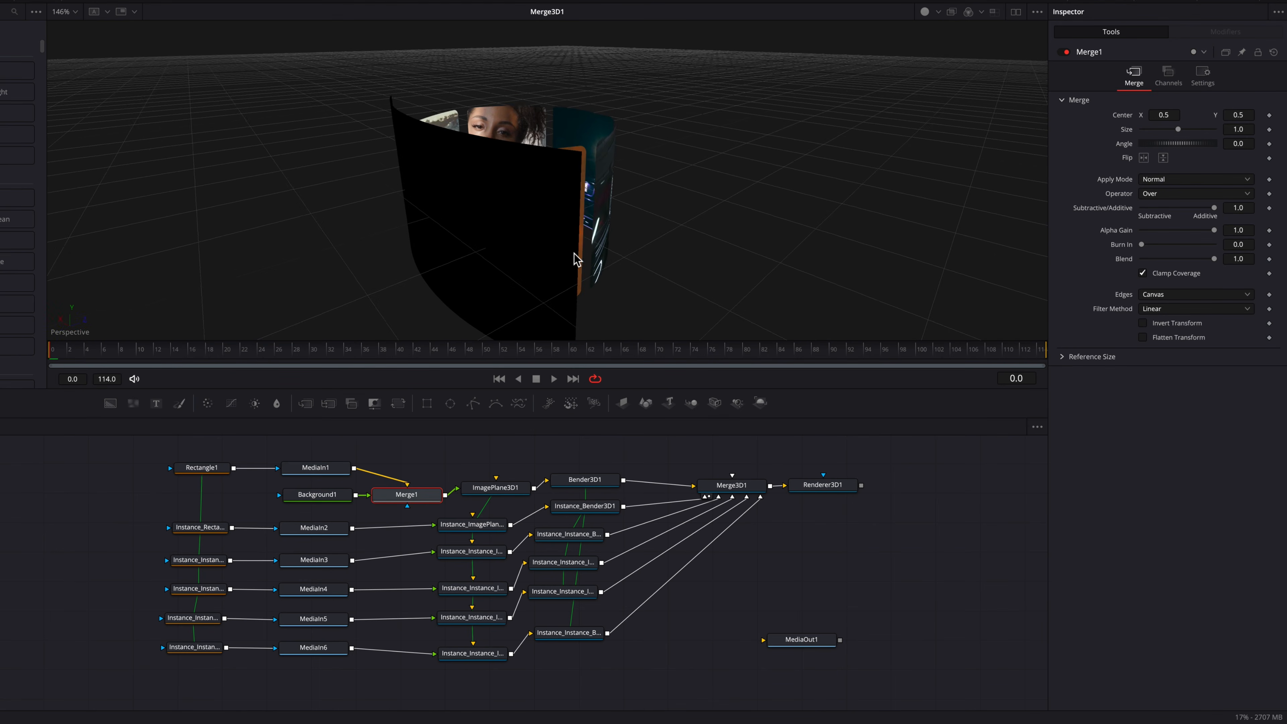
{"action": "left_click", "coordinate": [331, 494]}
{"action": "left_click", "coordinate": [1142, 169]}
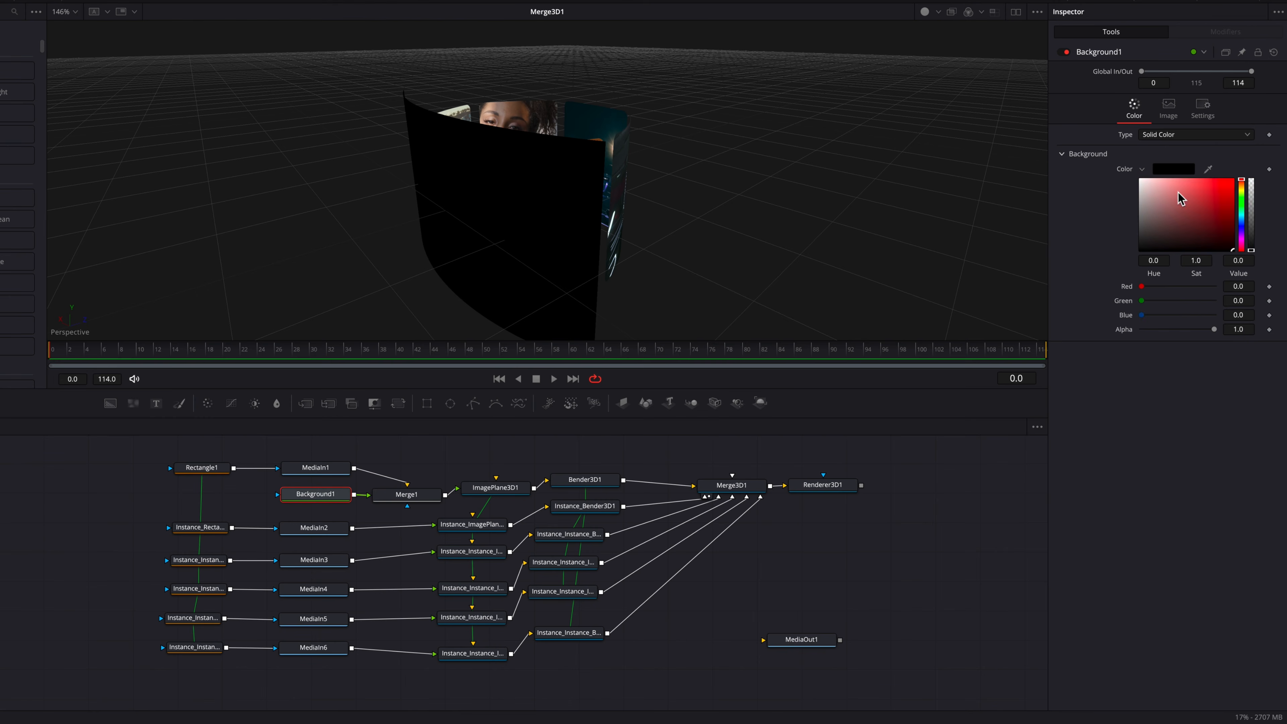
{"action": "left_click", "coordinate": [1242, 218]}
{"action": "left_click_drag", "start_coordinate": [1217, 199], "coordinate": [1259, 150]}
{"action": "left_click_drag", "start_coordinate": [1244, 218], "coordinate": [1245, 218]}
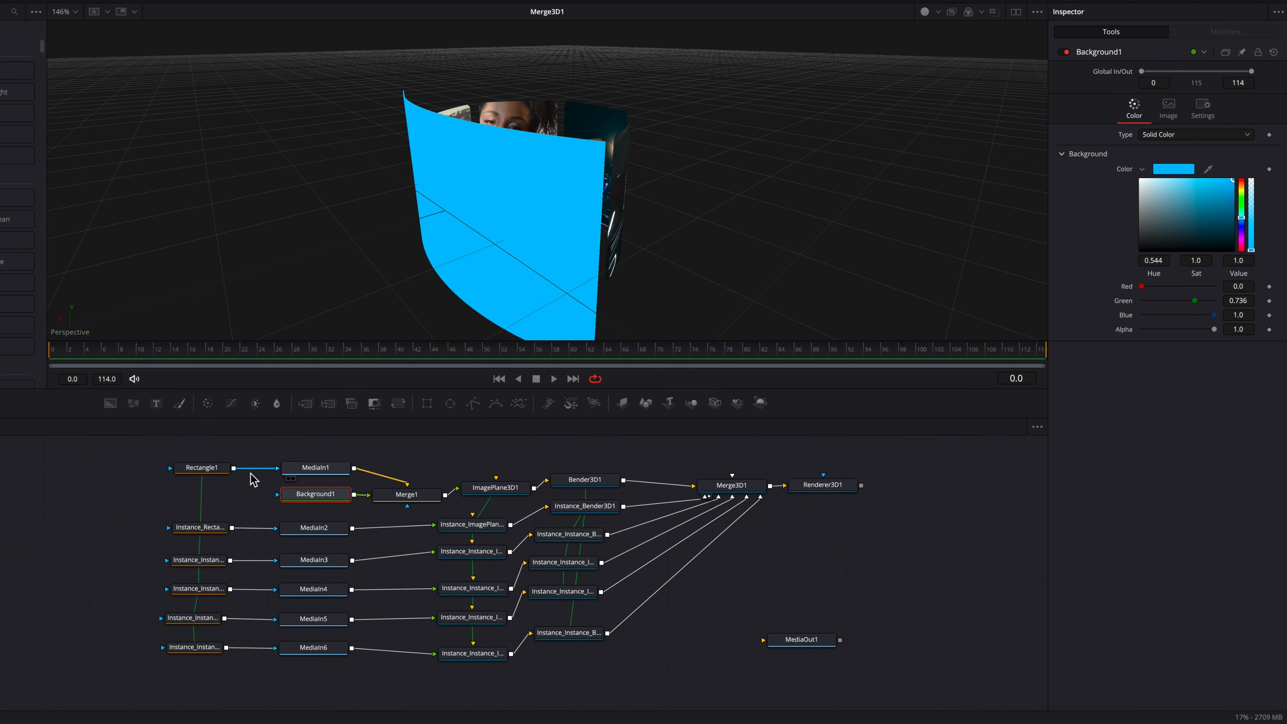
Step: Paste an instance of Rectangle1 as the mask for the blue background
{"action": "left_click", "coordinate": [218, 469]}
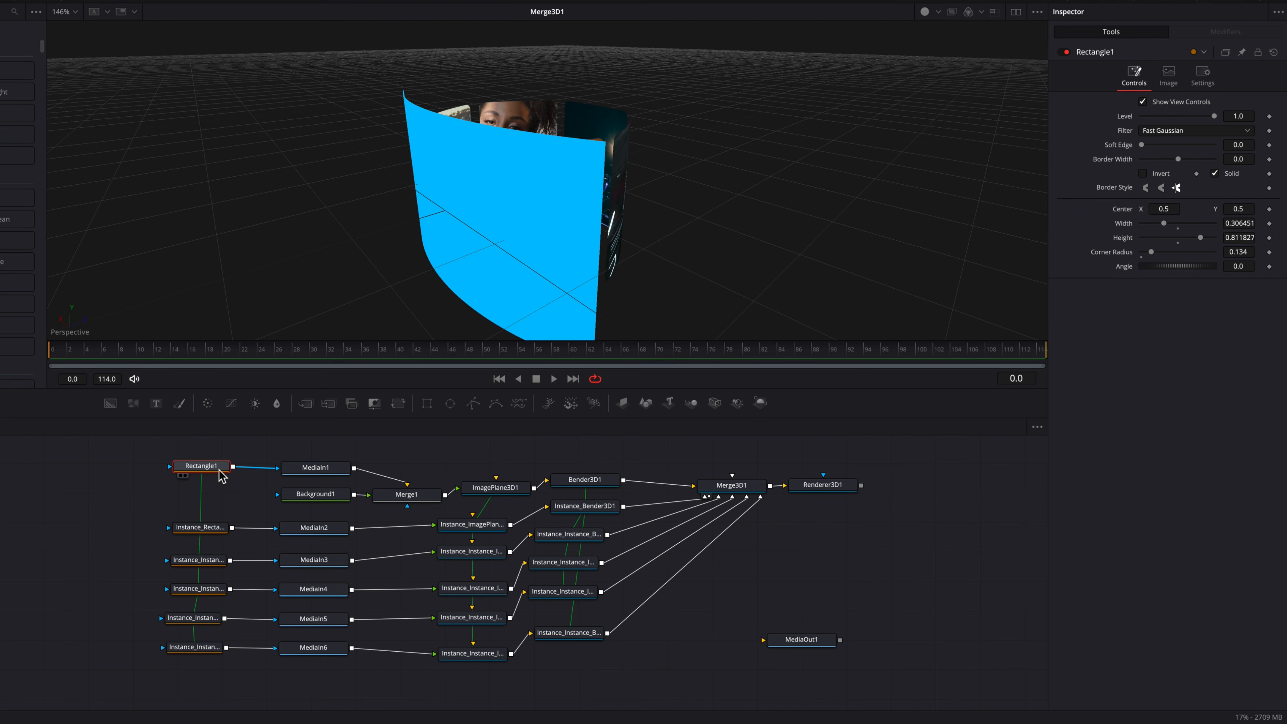
{"action": "left_click", "coordinate": [240, 499]}
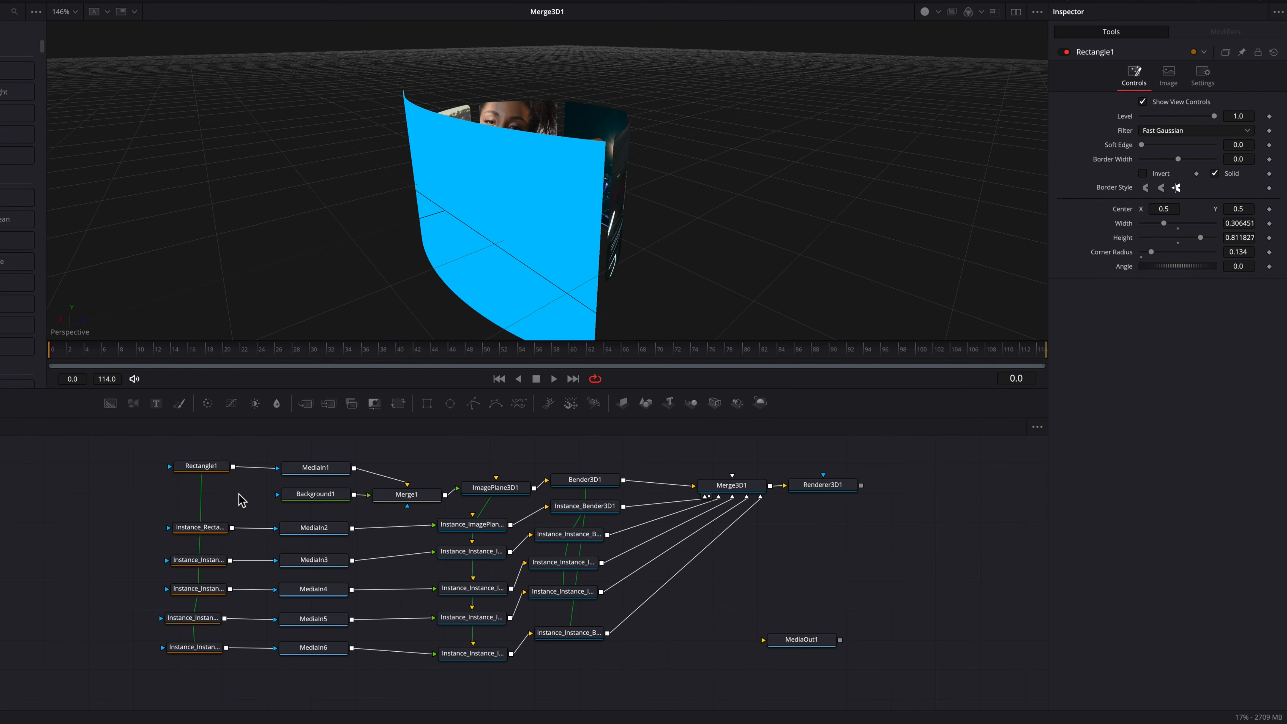
{"action": "key", "text": "ctrl+shift+v"}
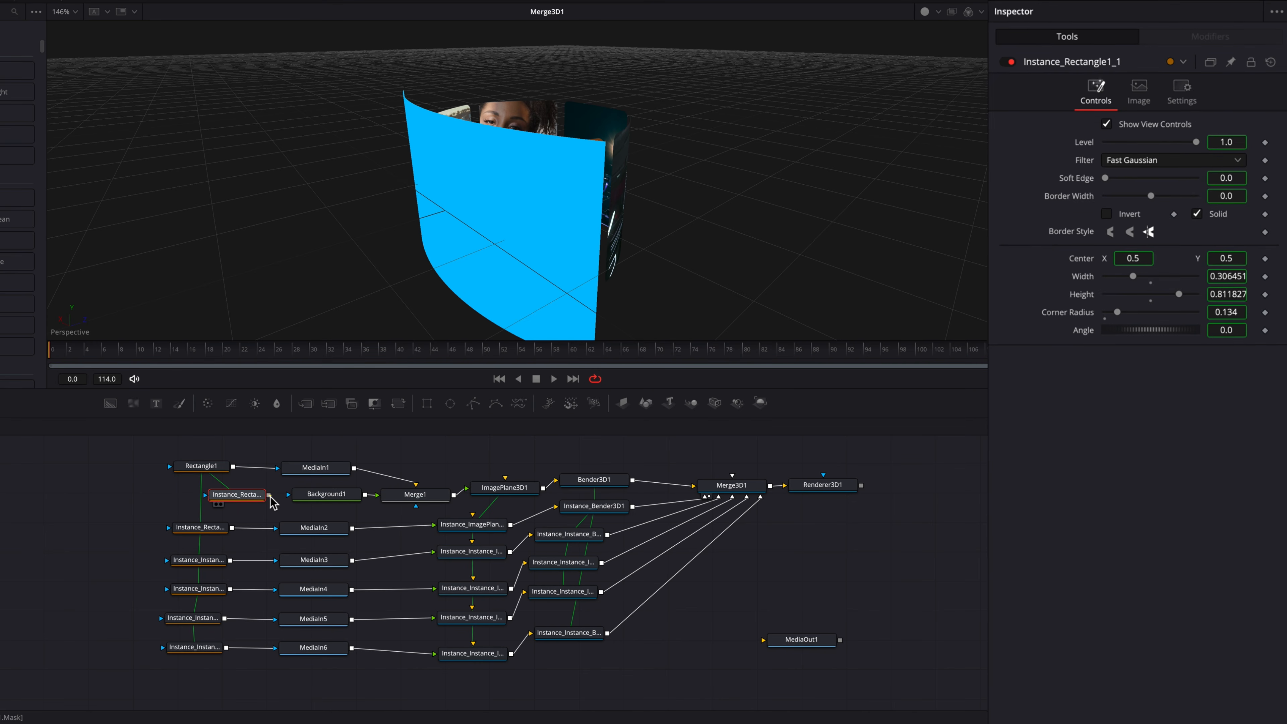
{"action": "mouse_move", "coordinate": [270, 496]}
{"action": "left_mouse_down"}
{"action": "mouse_move", "coordinate": [307, 497]}
{"action": "mouse_move", "coordinate": [249, 496]}
{"action": "left_mouse_up"}
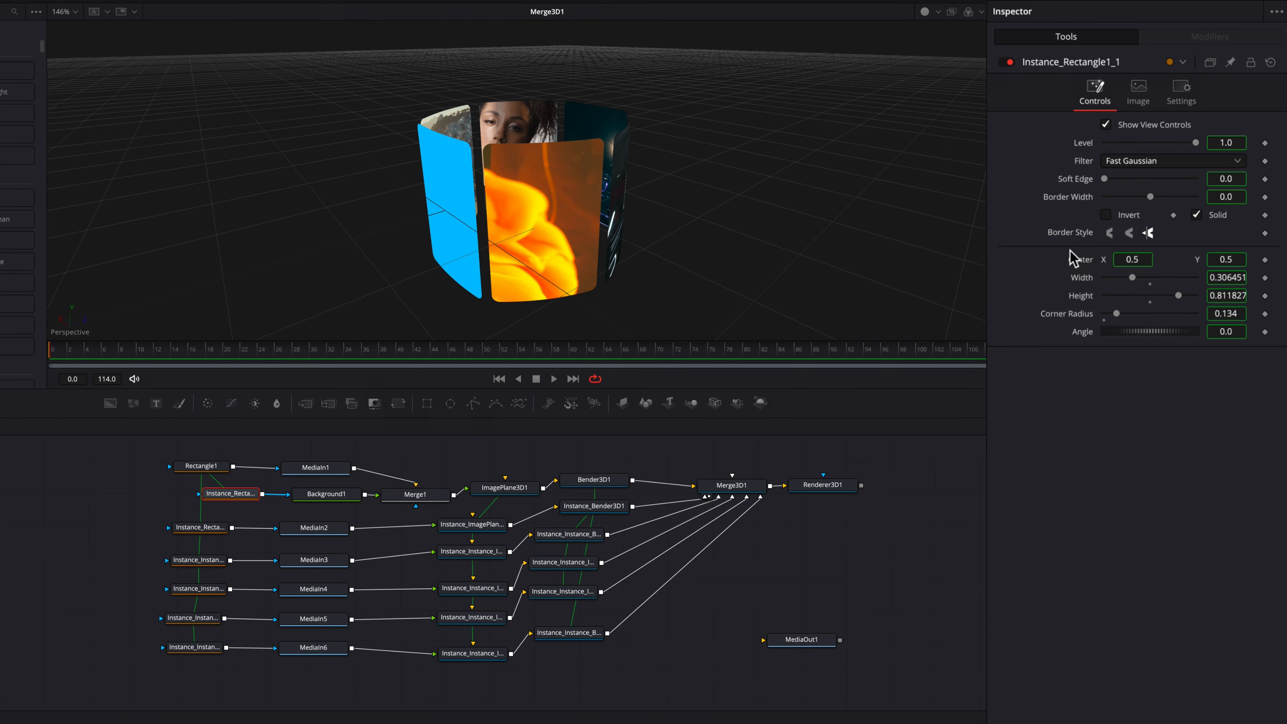
Step: Deinstance the Solid setting of the background's rectangle mask
{"action": "right_click", "coordinate": [1077, 203]}
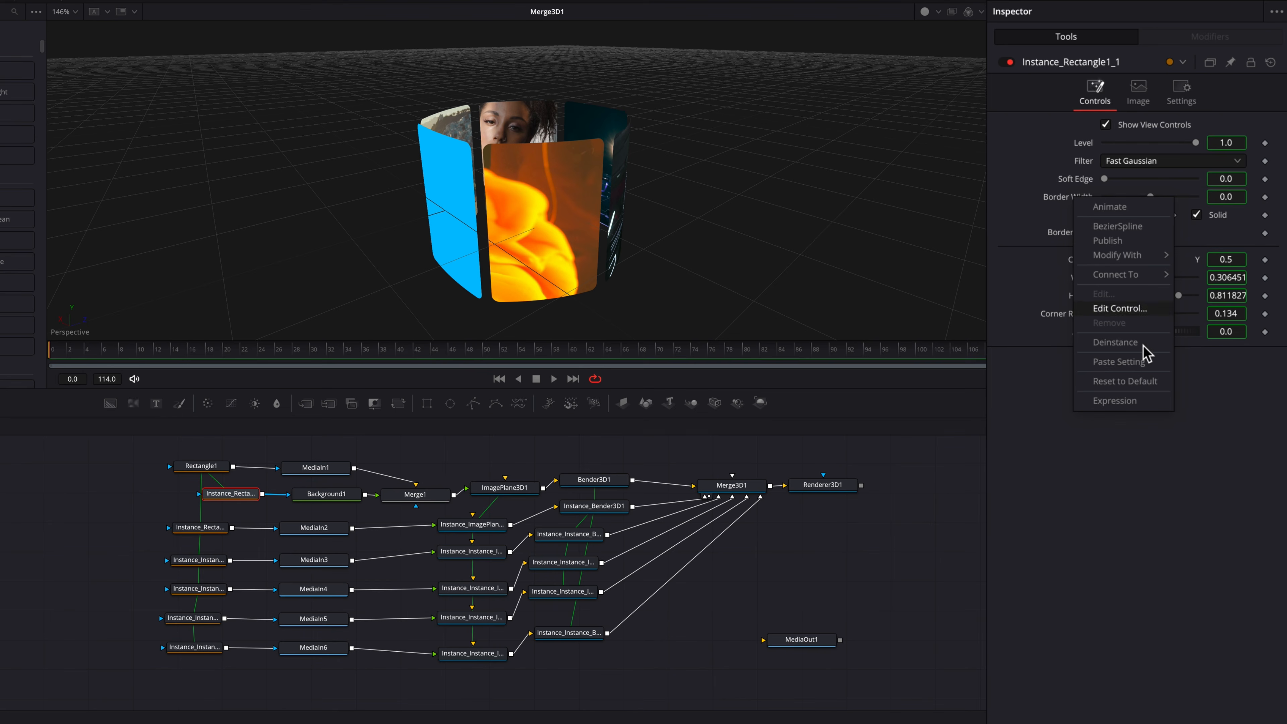
{"action": "right_click", "coordinate": [1221, 223]}
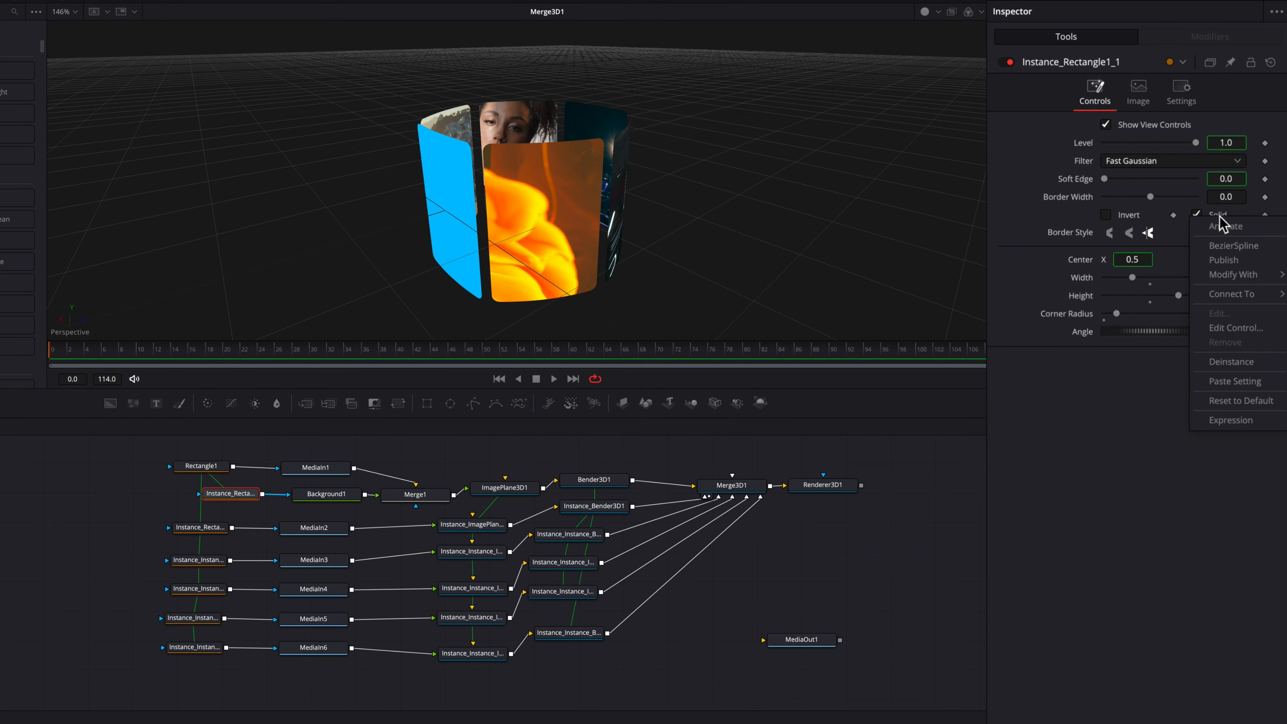
{"action": "left_click", "coordinate": [1256, 363]}
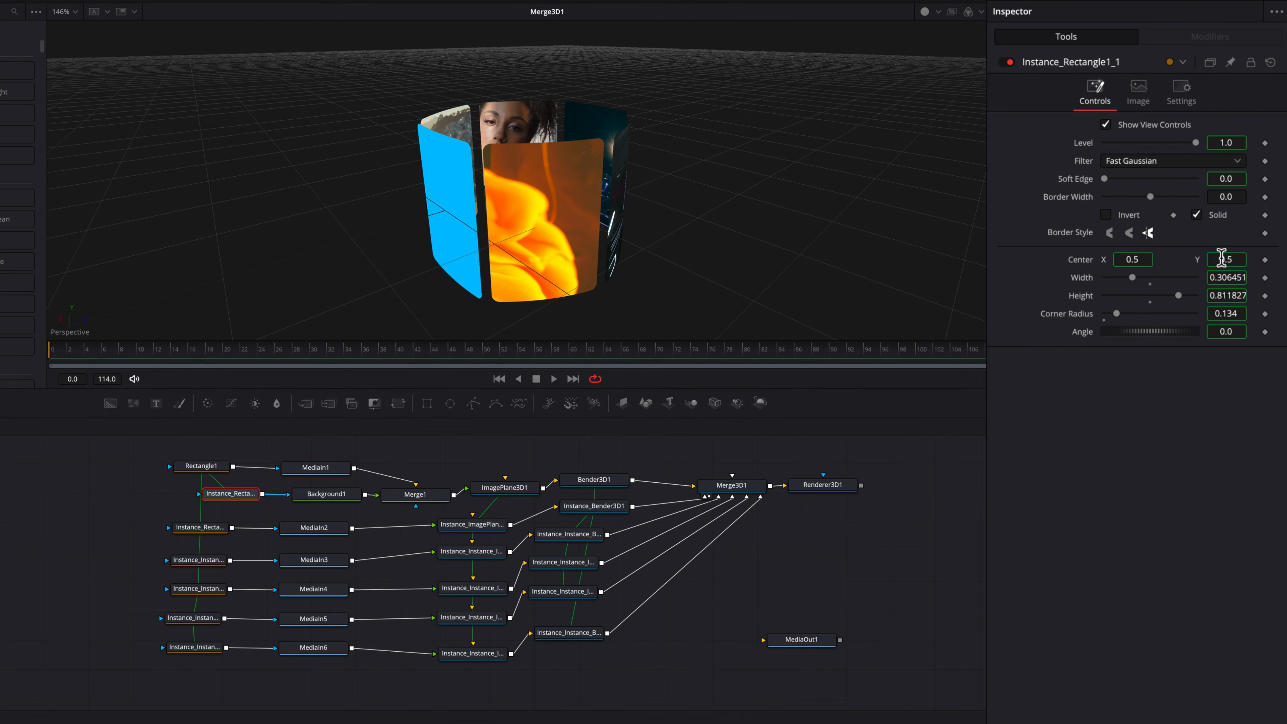
Step: Turn off Solid on the background's rectangle mask and set its border width to about 0.0032
{"action": "left_click", "coordinate": [1197, 215]}
{"action": "left_click", "coordinate": [1219, 201]}
{"action": "type", "text": "0.0021"}
{"action": "key", "text": "Return"}
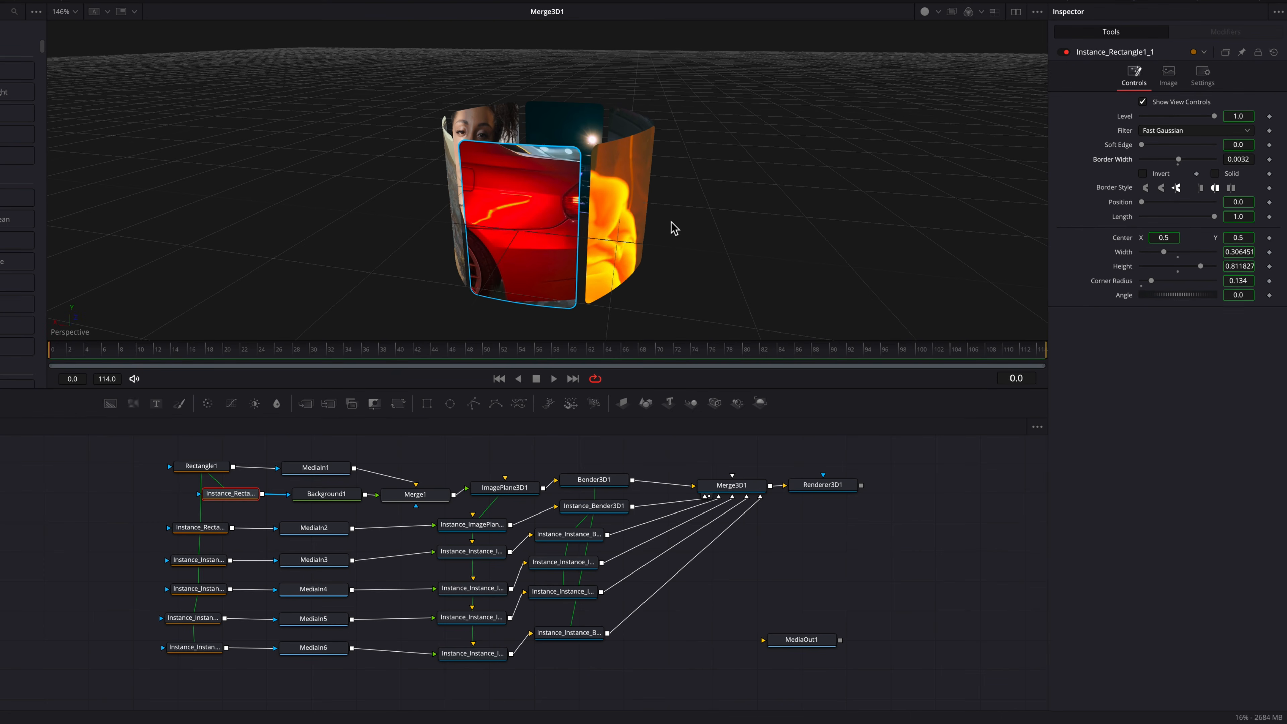
{"action": "left_click_drag", "start_coordinate": [1242, 160], "coordinate": [1232, 160]}
Step: Move the Background node aside and insert a Soft Glow right after it
{"action": "left_click", "coordinate": [324, 497], "text": "super"}
{"action": "left_click_drag", "start_coordinate": [325, 498], "coordinate": [267, 499]}
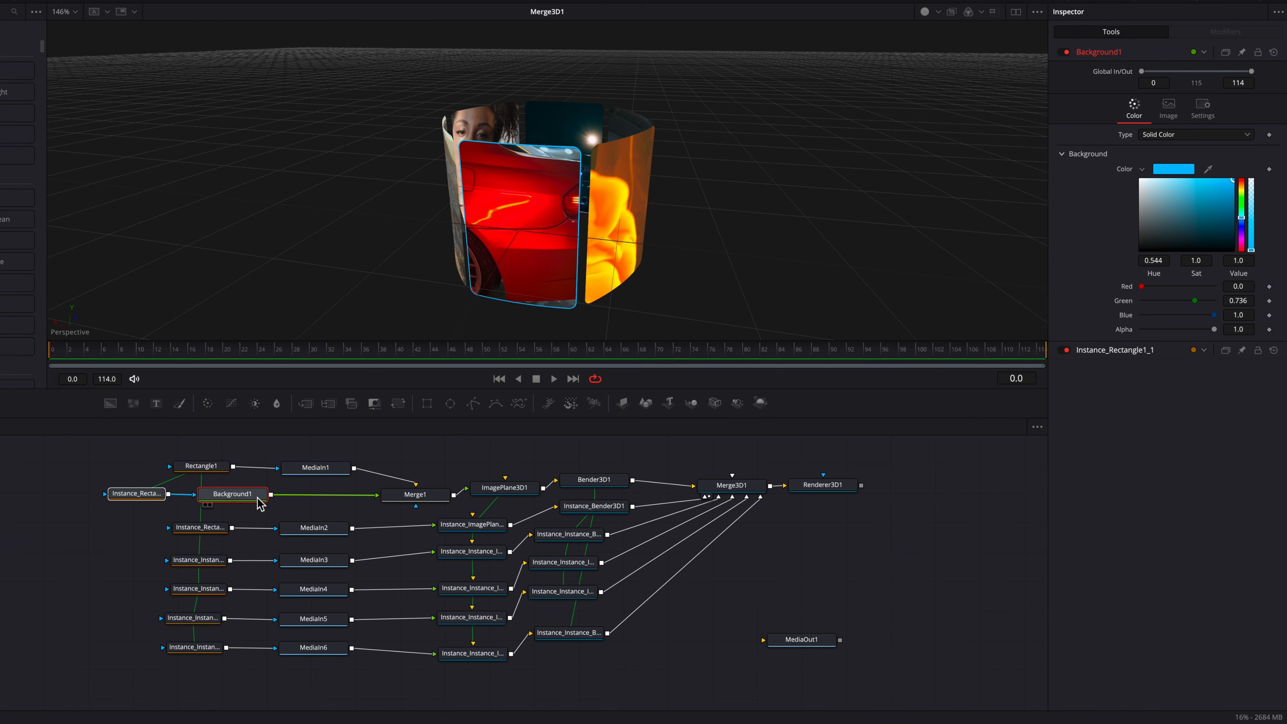
{"action": "left_click", "coordinate": [249, 499]}
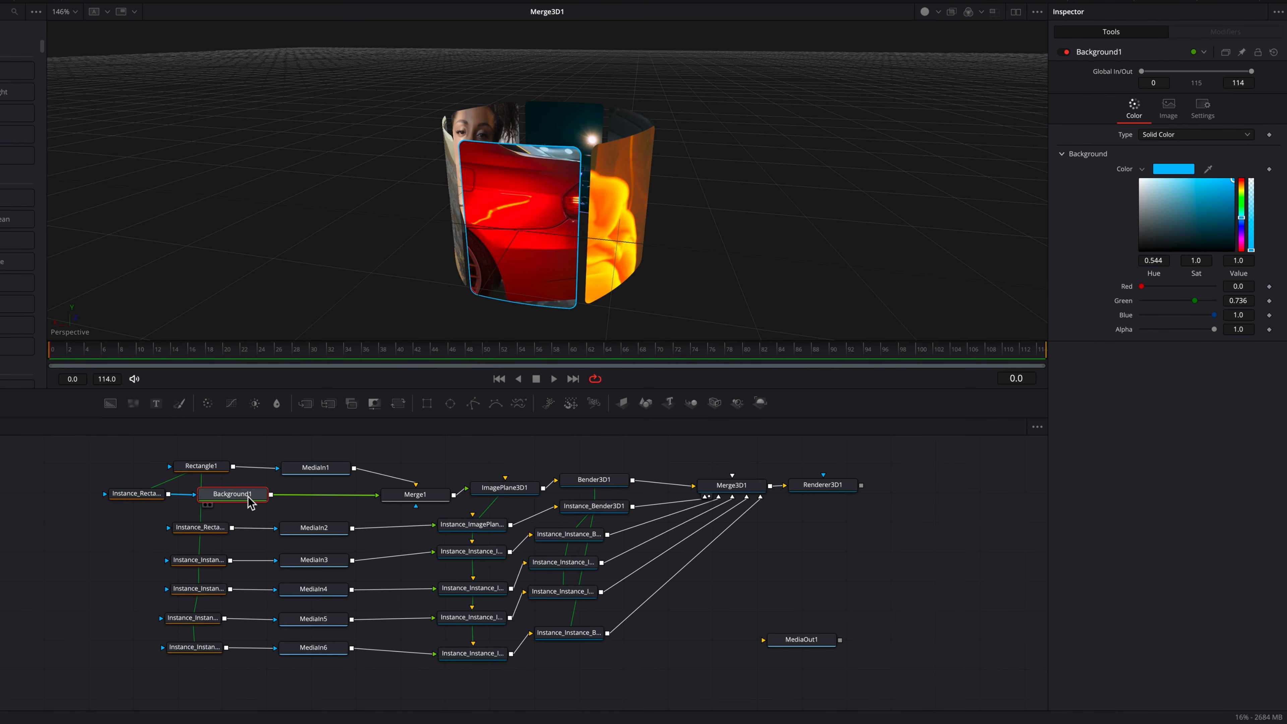
{"action": "key", "text": "shift+space"}
{"action": "type", "text": "ben"}
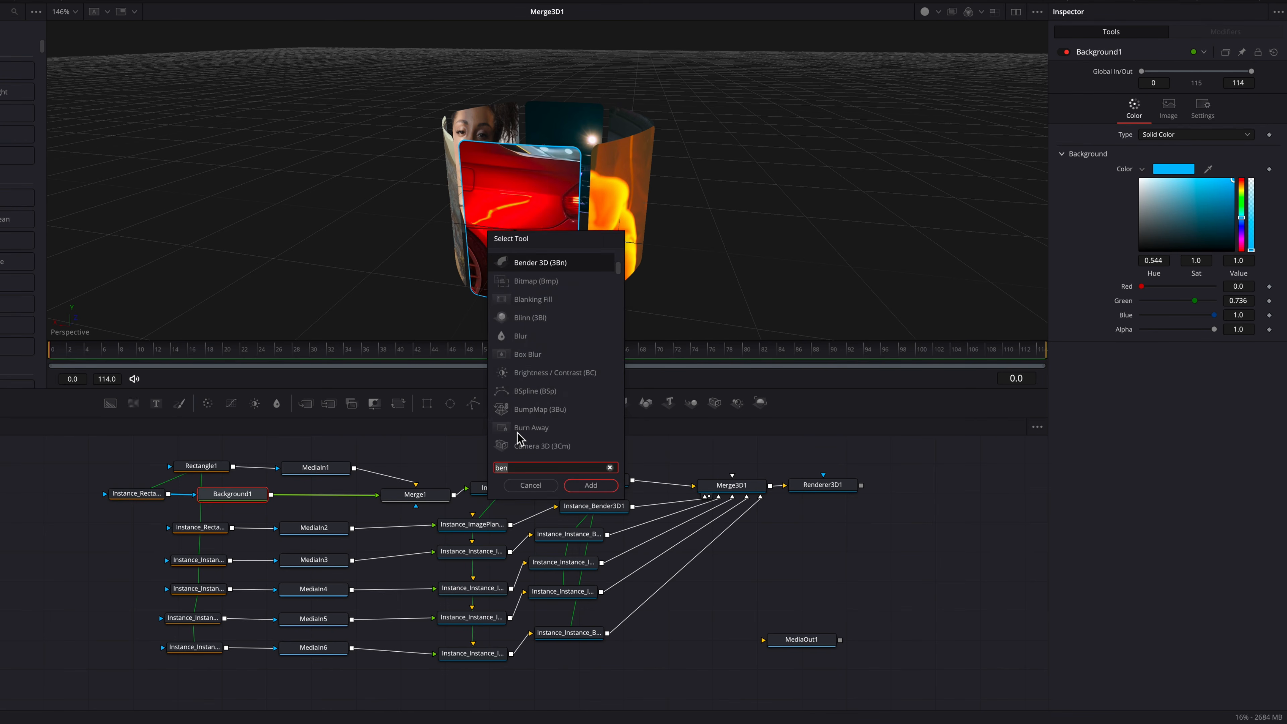
{"action": "key", "text": "BackSpace"}
{"action": "key", "text": "BackSpace"}
{"action": "key", "text": "BackSpace"}
{"action": "type", "text": "glow"}
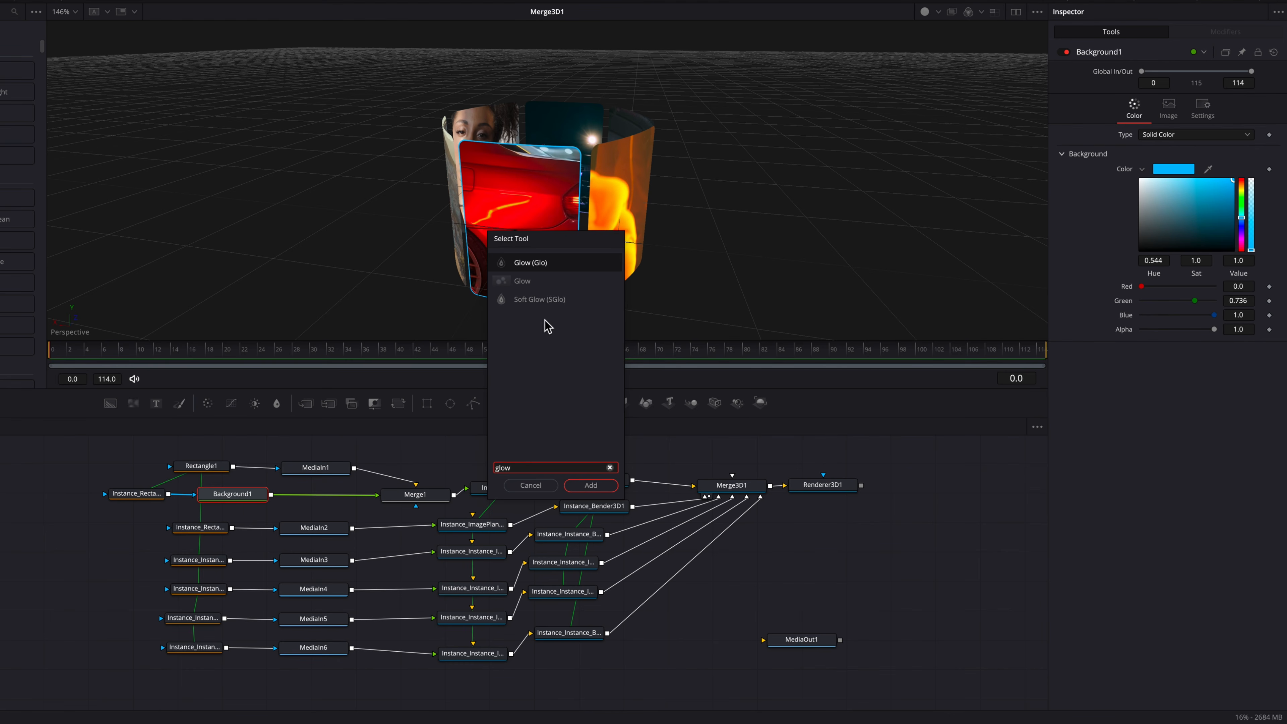
{"action": "left_click", "coordinate": [551, 300]}
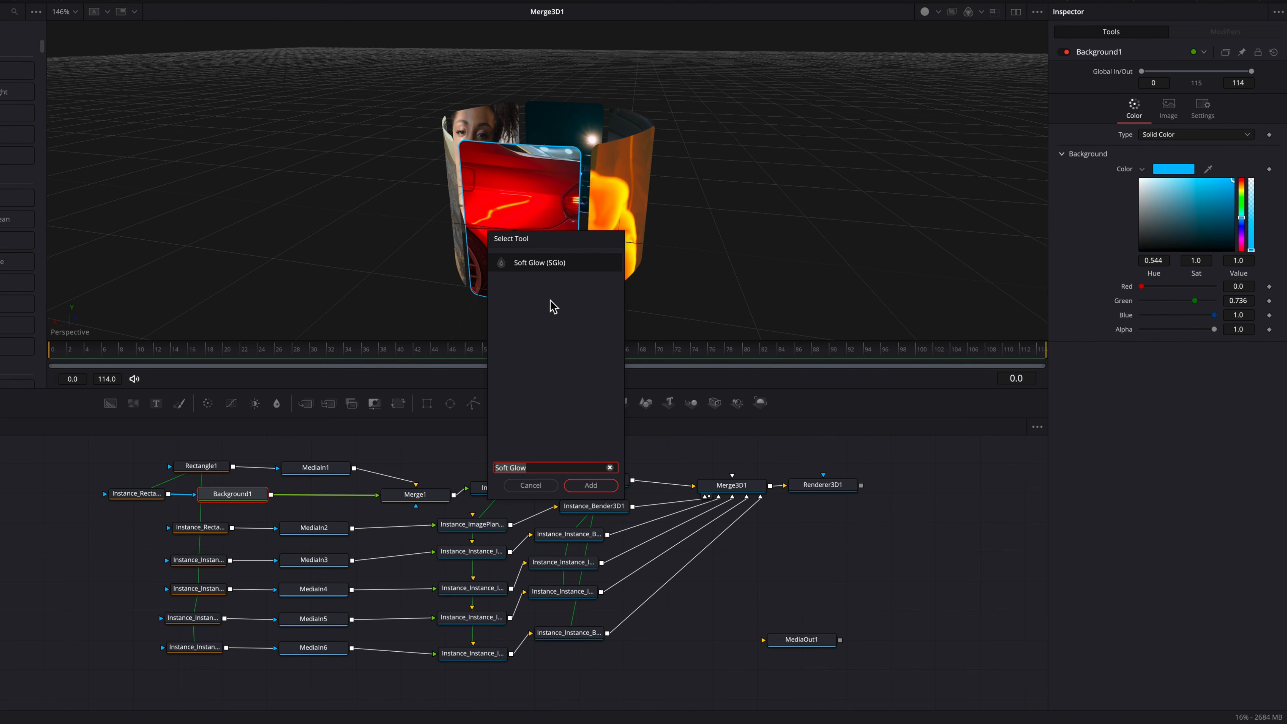
{"action": "left_click", "coordinate": [602, 487]}
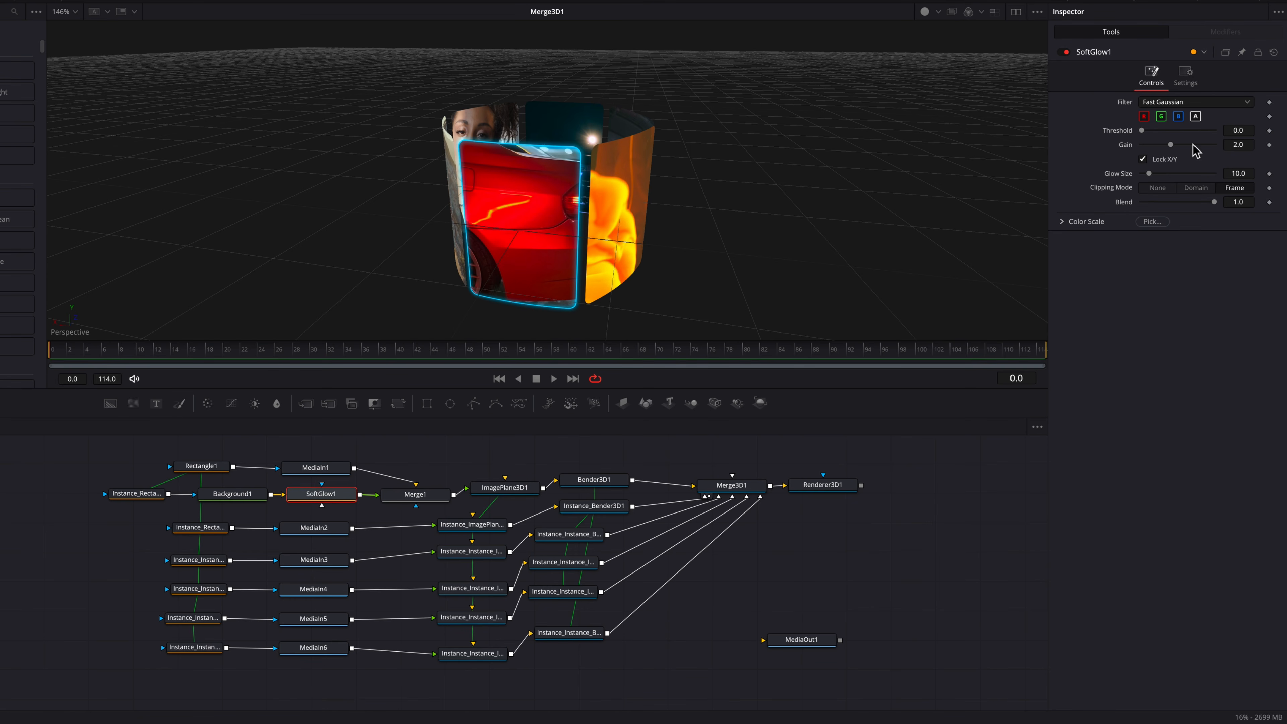
Step: Set the Soft Glow's gain to about 2.1 and nudge its glow size up
{"action": "left_click", "coordinate": [1245, 145]}
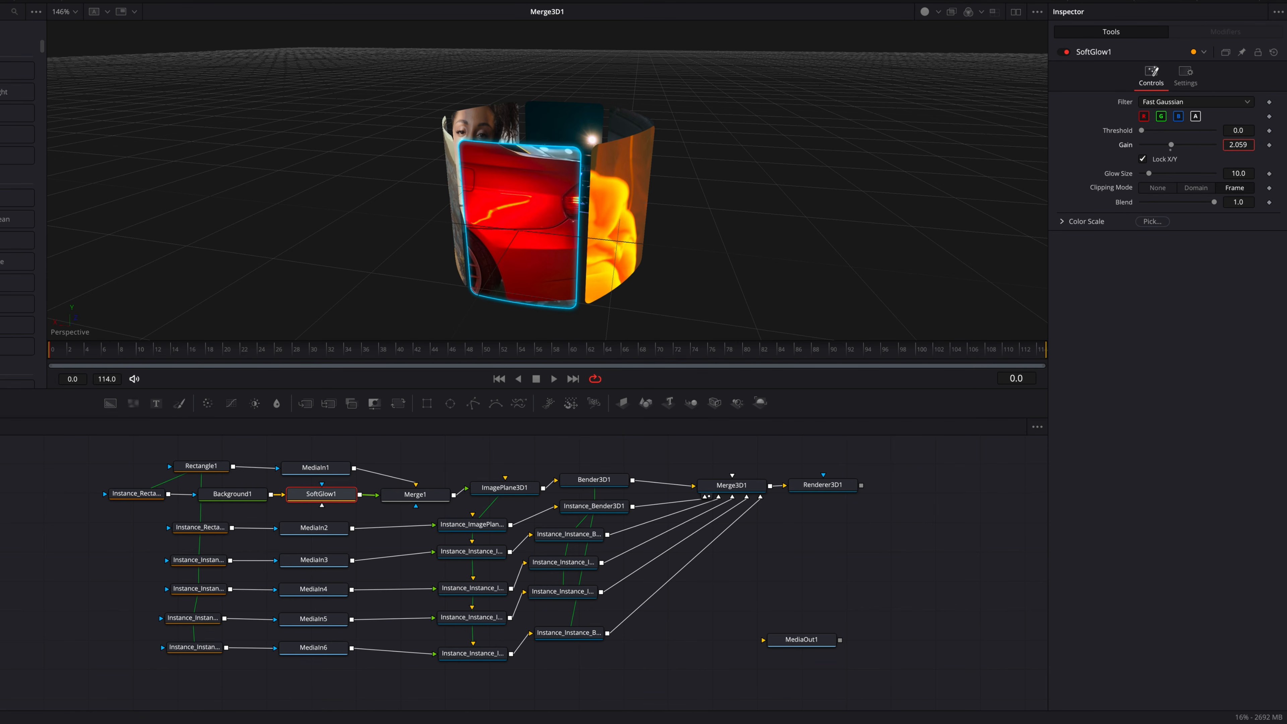
{"action": "key", "text": "Return"}
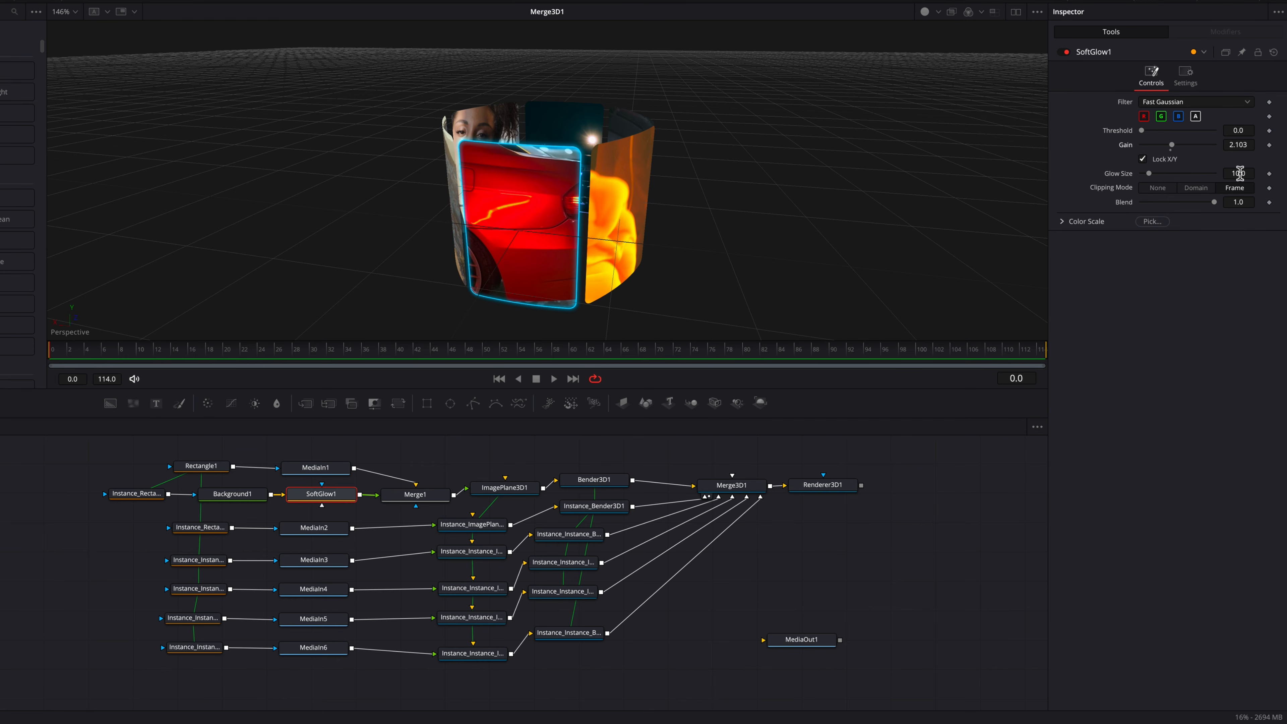
{"action": "left_click_drag", "start_coordinate": [1240, 173], "coordinate": [1249, 173]}
Step: Merge the glowing blue border under the second clip
{"action": "left_click_drag", "start_coordinate": [315, 467], "coordinate": [315, 464]}
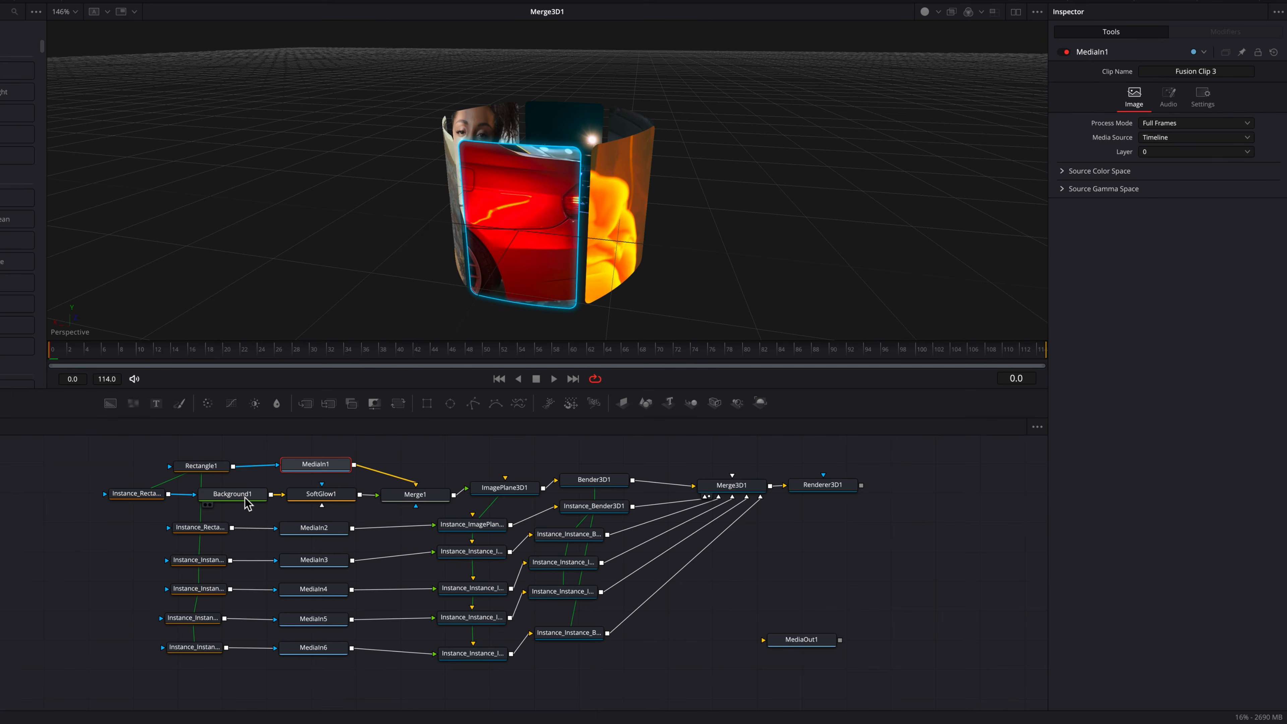
{"action": "left_click_drag", "start_coordinate": [245, 497], "coordinate": [240, 497]}
{"action": "left_click_drag", "start_coordinate": [334, 496], "coordinate": [353, 529]}
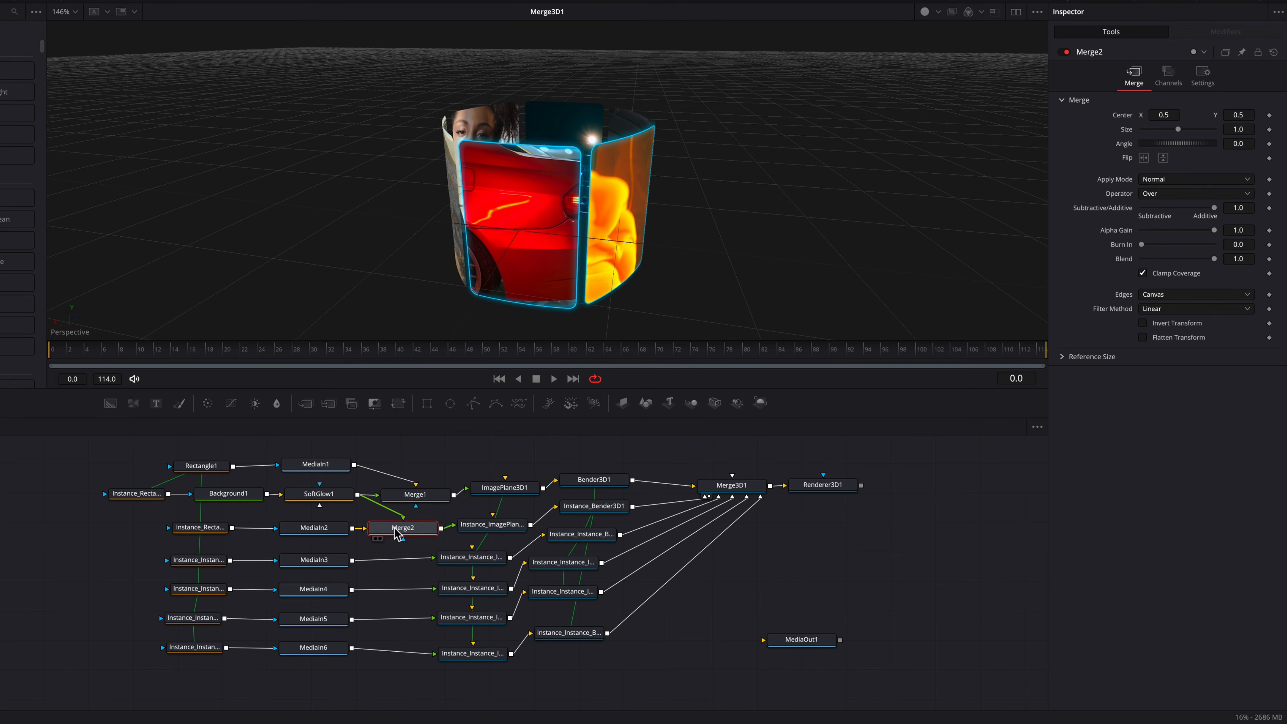
Step: Shift the lower mask and media nodes left and merge the glowing border under the third through sixth clips
{"action": "left_click_drag", "start_coordinate": [181, 550], "coordinate": [315, 655]}
{"action": "left_click_drag", "start_coordinate": [330, 589], "coordinate": [294, 591]}
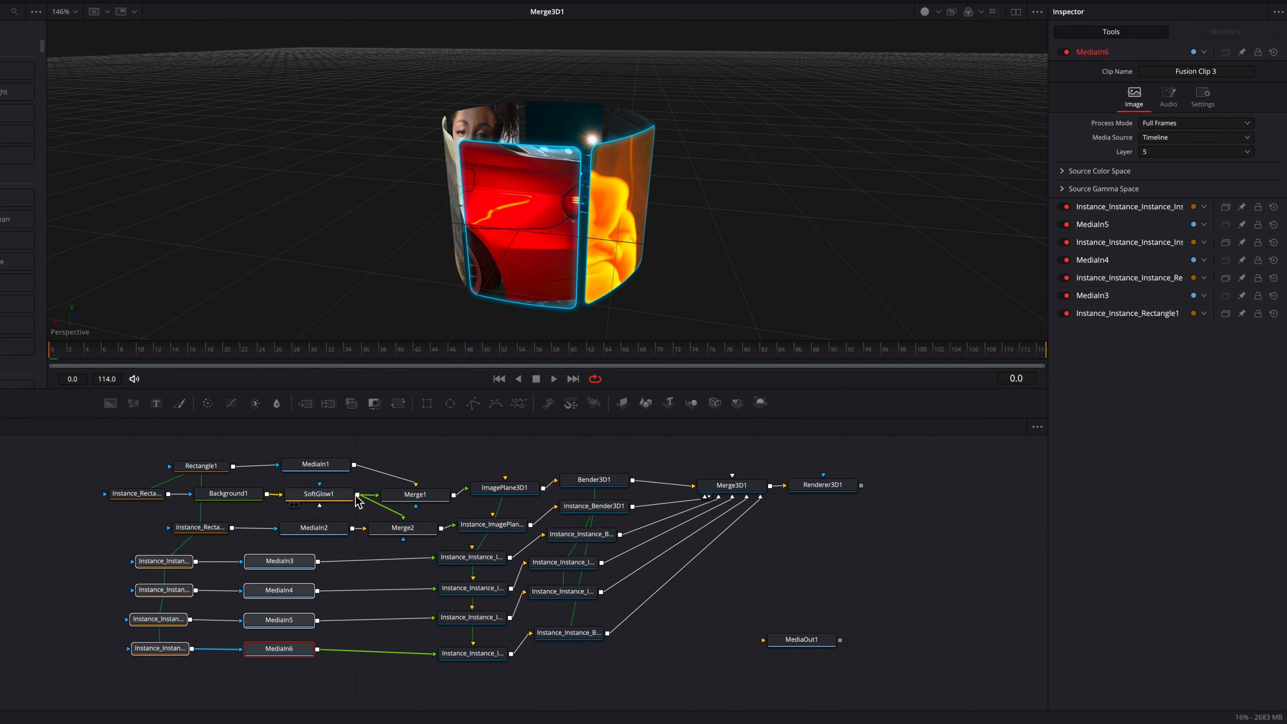
{"action": "left_click_drag", "start_coordinate": [359, 499], "coordinate": [323, 564]}
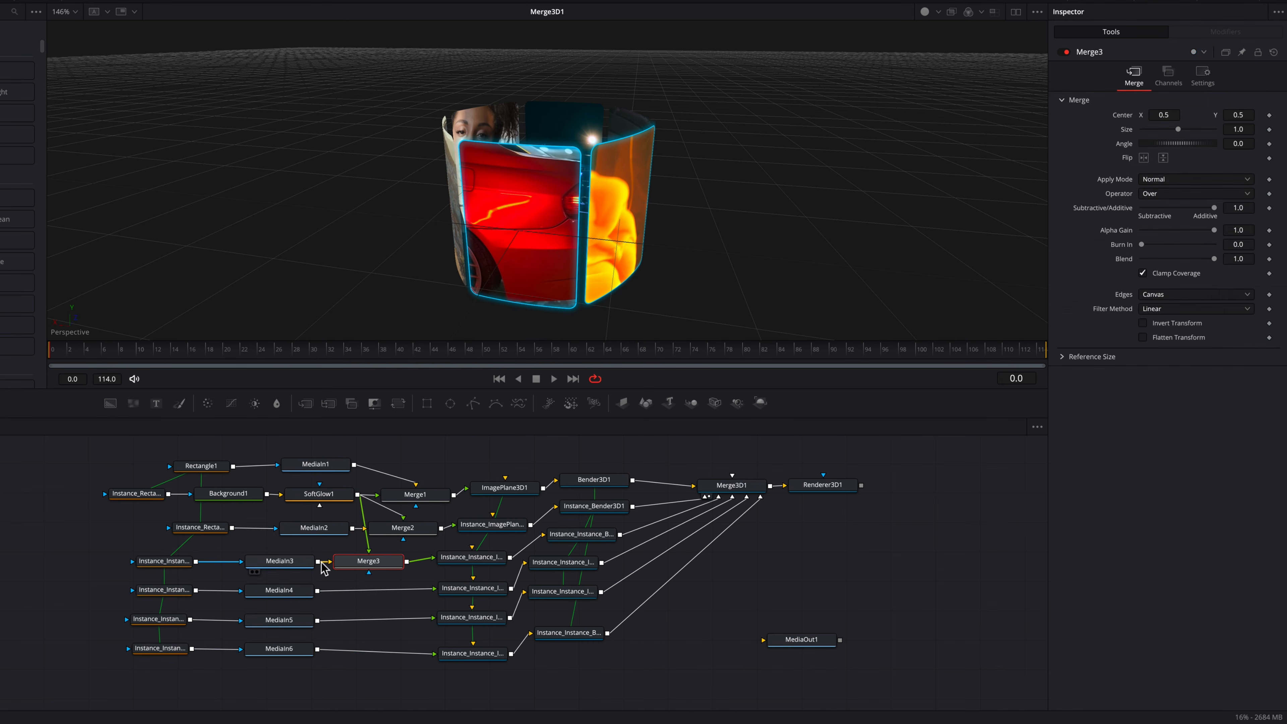
{"action": "left_click_drag", "start_coordinate": [358, 495], "coordinate": [319, 591]}
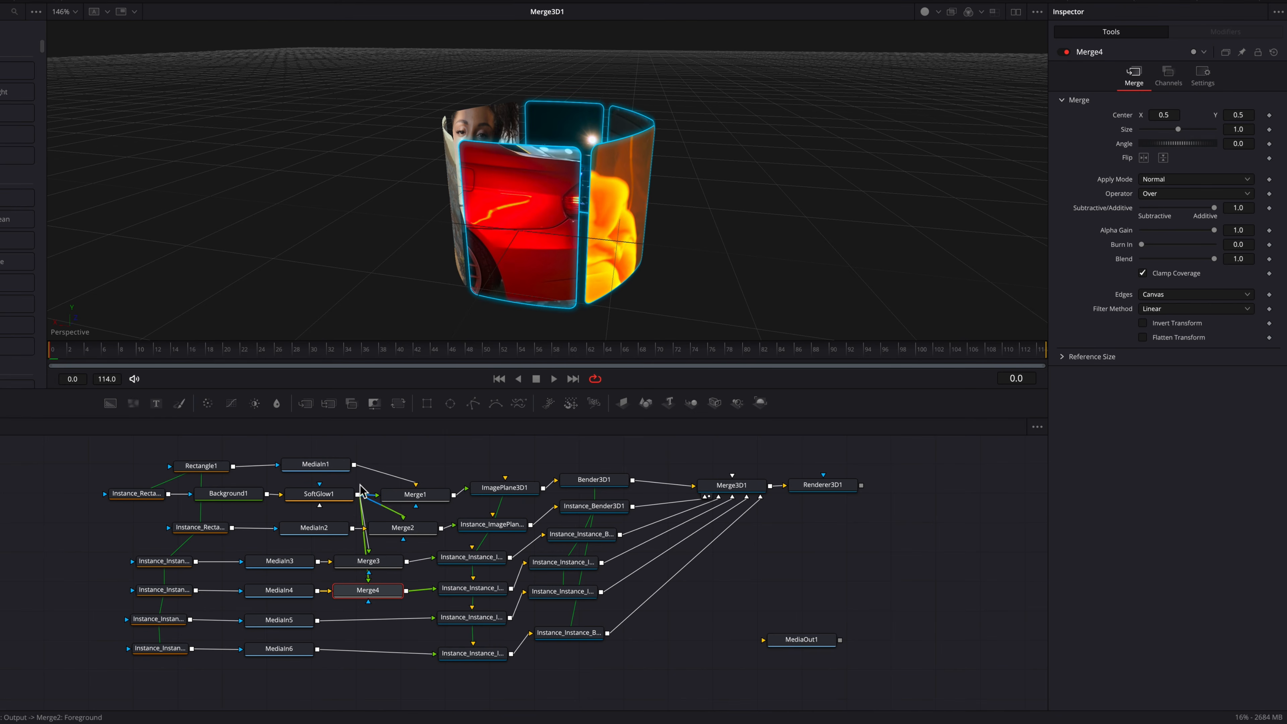
{"action": "left_click_drag", "start_coordinate": [357, 495], "coordinate": [318, 651]}
Step: Show Renderer3D1's output in the viewer
{"action": "left_click", "coordinate": [588, 635]}
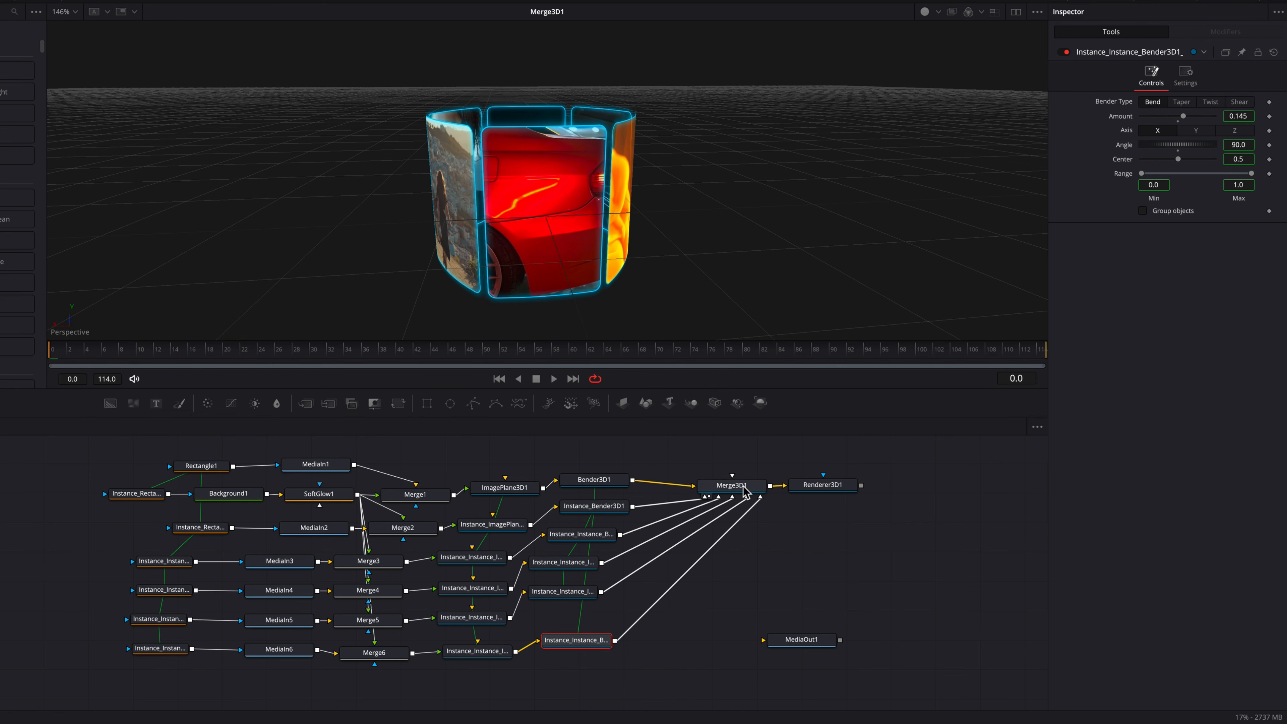
{"action": "left_click_drag", "start_coordinate": [743, 493], "coordinate": [738, 490]}
{"action": "left_click_drag", "start_coordinate": [837, 498], "coordinate": [847, 485]}
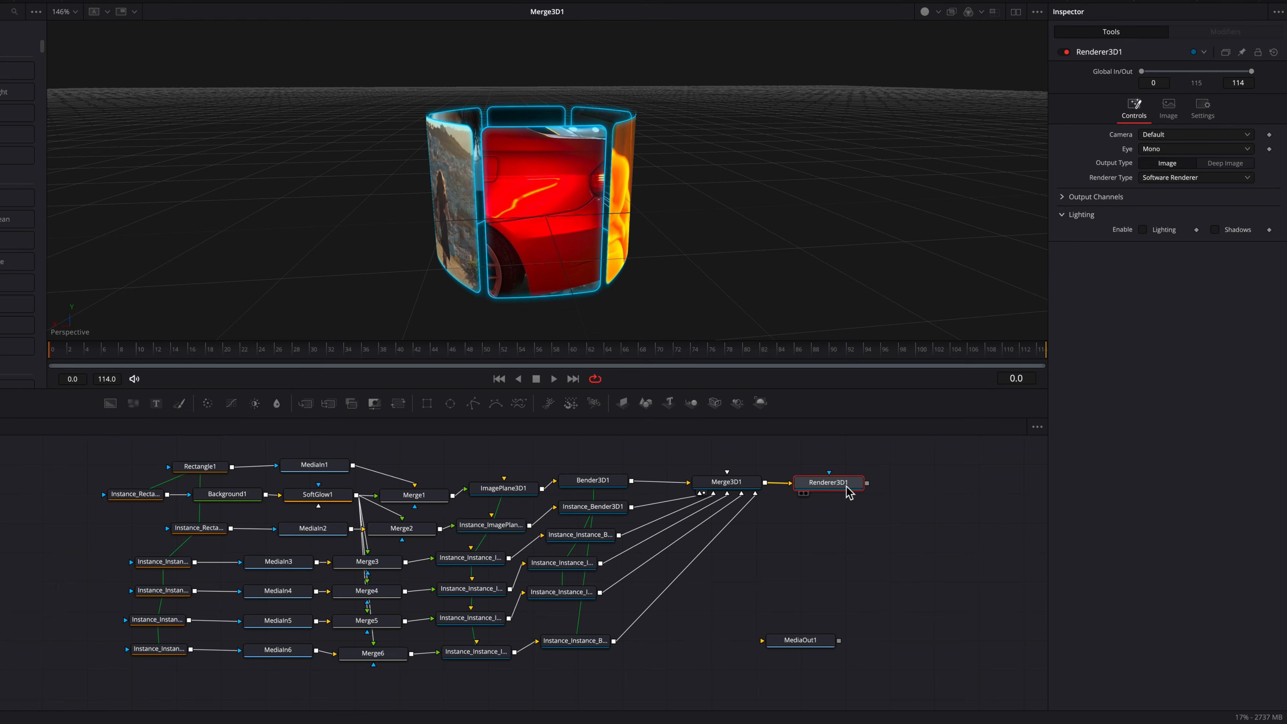
{"action": "key", "text": "1"}
Step: Select Merge3D1, try its rotation values and reset them, then set its scale to about 1.146
{"action": "left_click", "coordinate": [733, 485]}
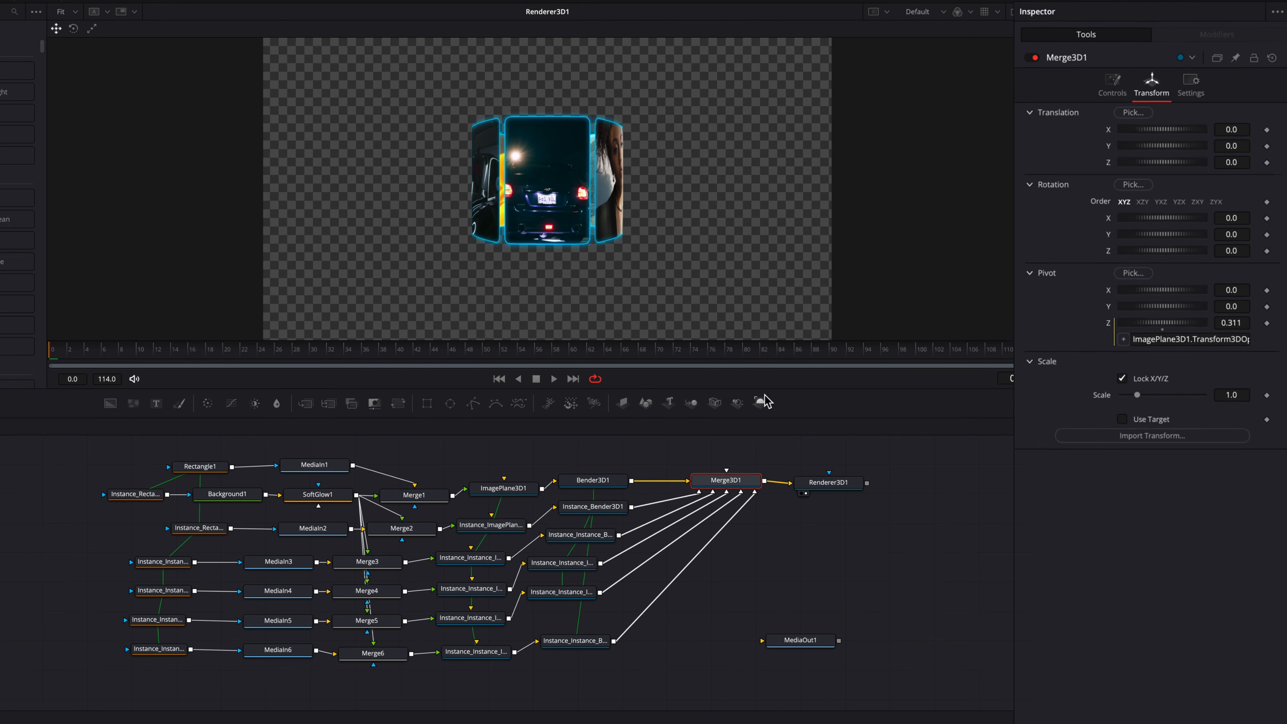
{"action": "mouse_move", "coordinate": [1228, 256]}
{"action": "left_mouse_down"}
{"action": "mouse_move", "coordinate": [1281, 256]}
{"action": "mouse_move", "coordinate": [1231, 239]}
{"action": "mouse_move", "coordinate": [1236, 276]}
{"action": "left_mouse_up"}
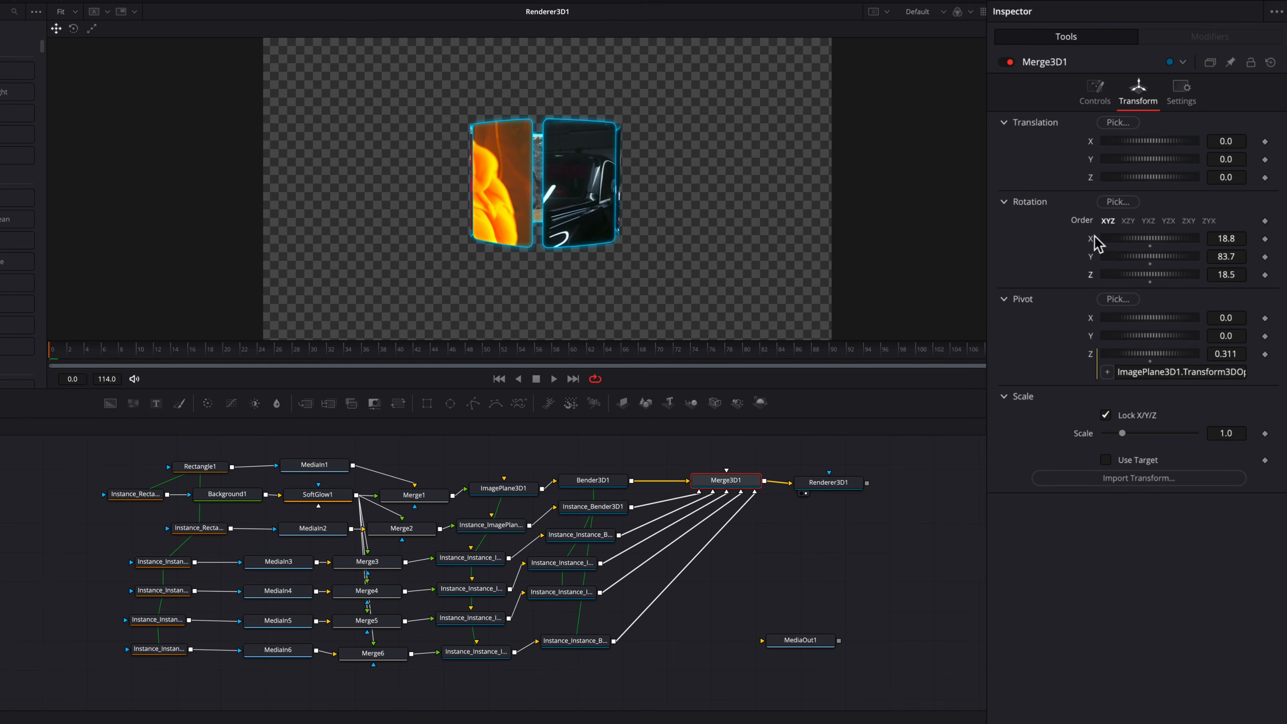
{"action": "double_click", "coordinate": [1092, 240]}
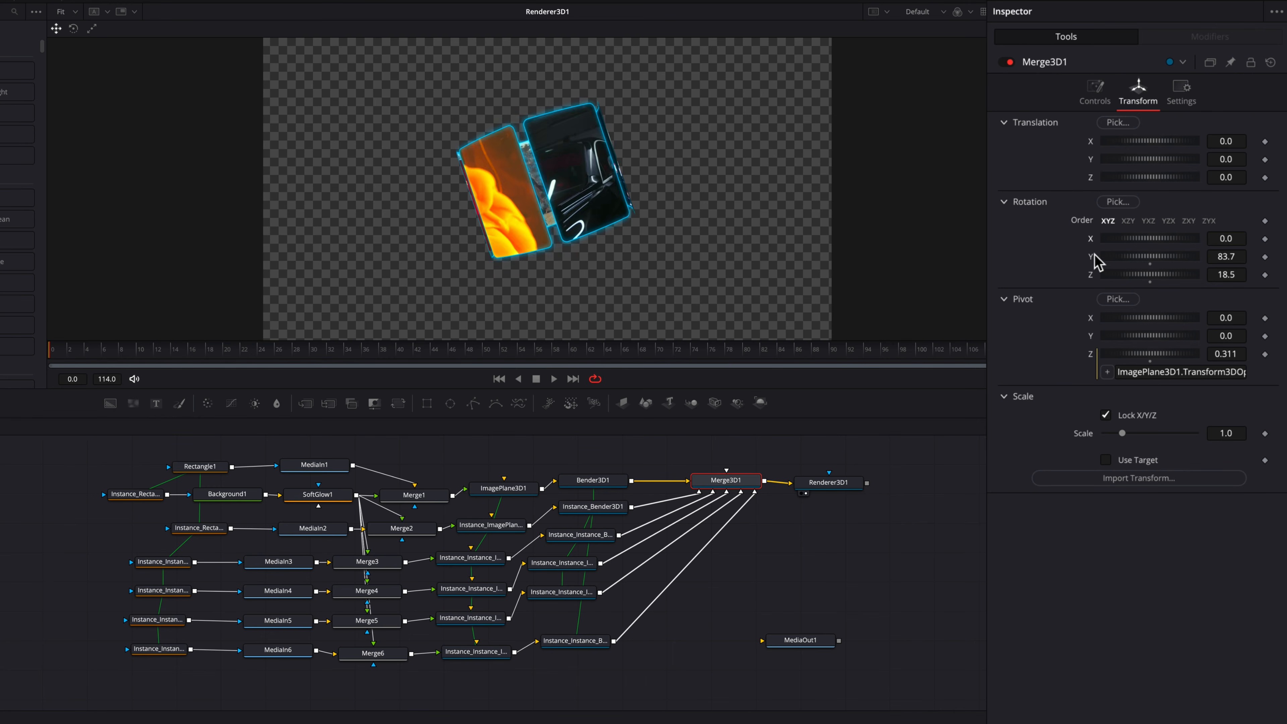
{"action": "double_click", "coordinate": [1092, 275]}
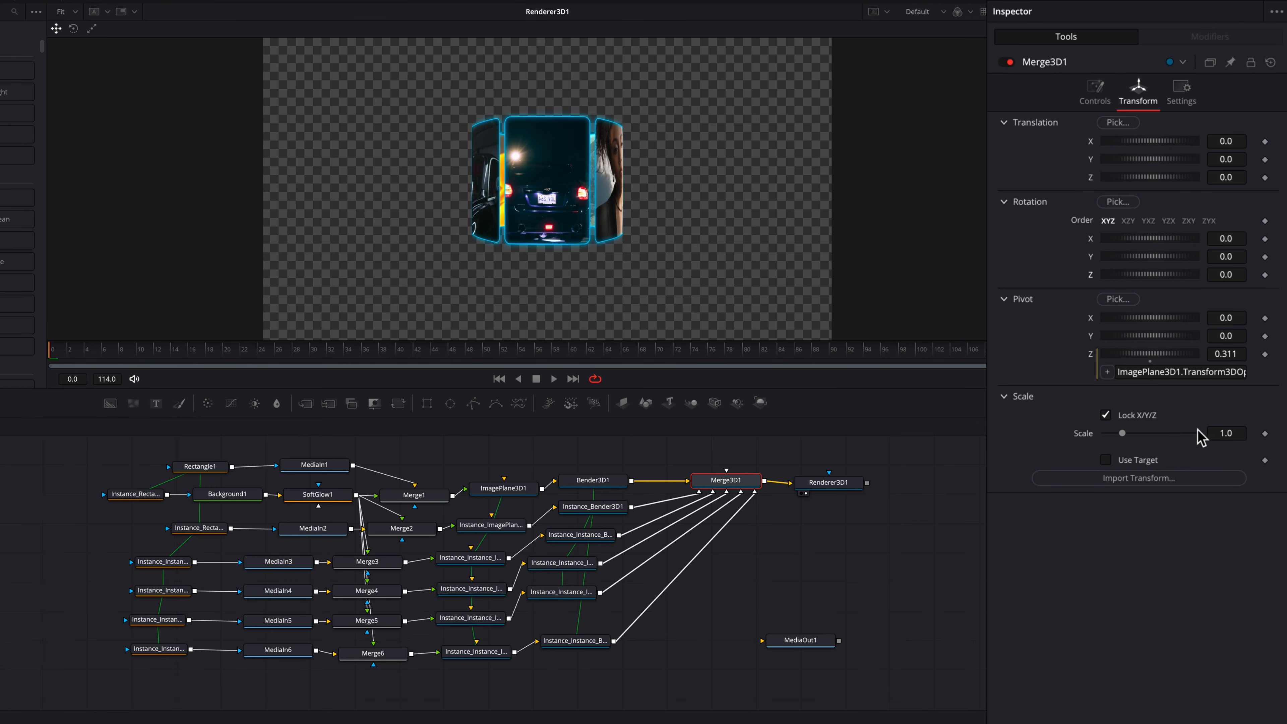
{"action": "mouse_move", "coordinate": [1221, 433]}
{"action": "left_mouse_down"}
{"action": "mouse_move", "coordinate": [1282, 433]}
{"action": "mouse_move", "coordinate": [1222, 432]}
{"action": "left_mouse_up"}
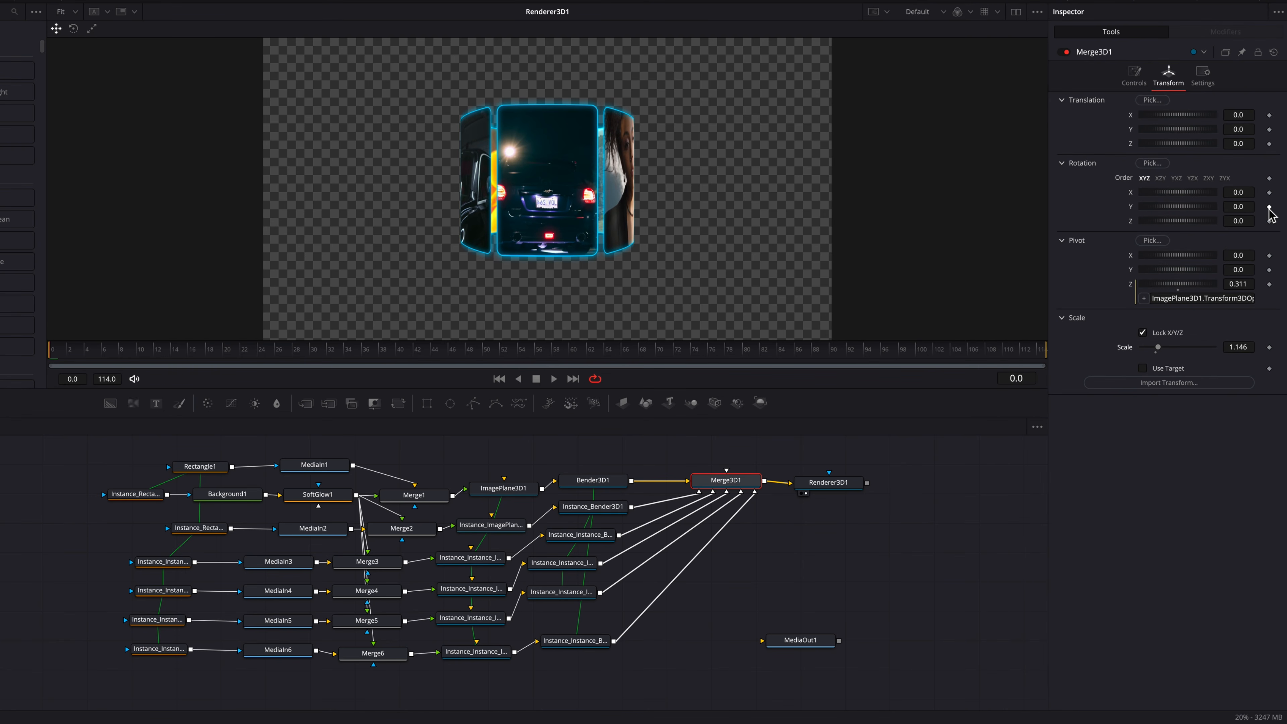
Step: Keyframe Merge3D1's Y rotation at the first frame and set it to 656.9 at the last frame
{"action": "left_click", "coordinate": [1270, 207]}
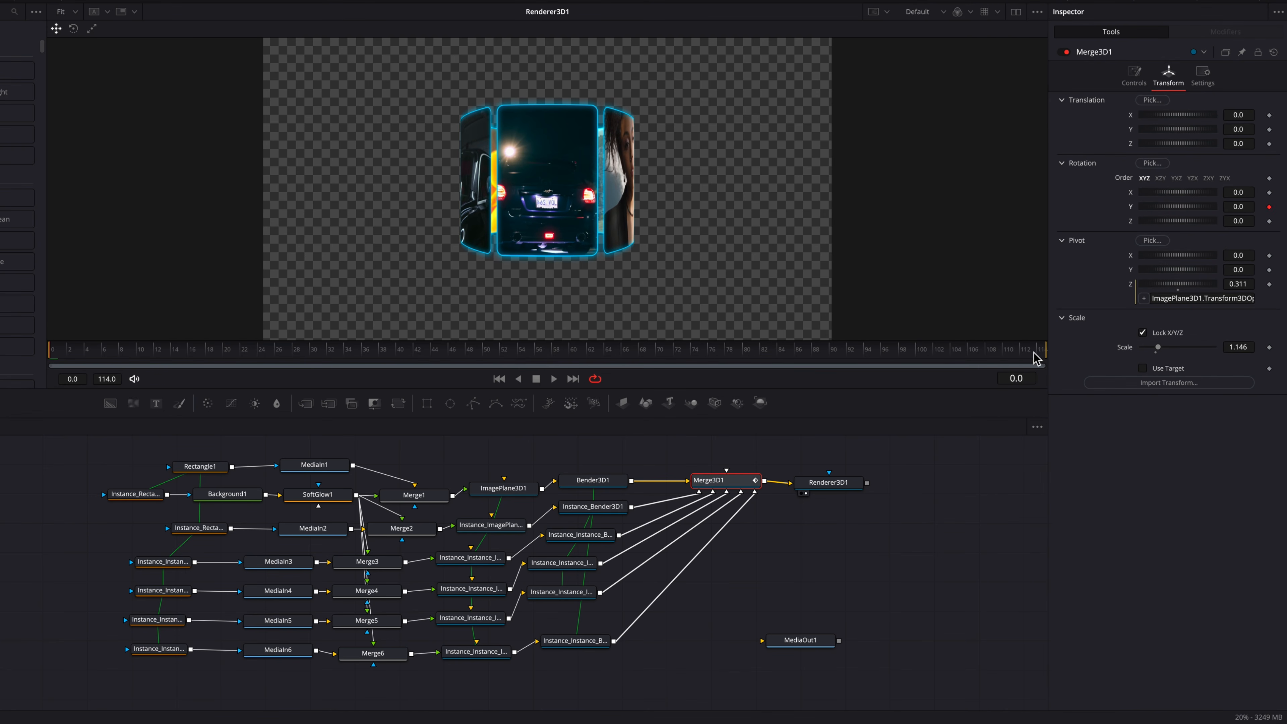
{"action": "key", "text": "End"}
{"action": "left_click_drag", "start_coordinate": [1162, 208], "coordinate": [1272, 207]}
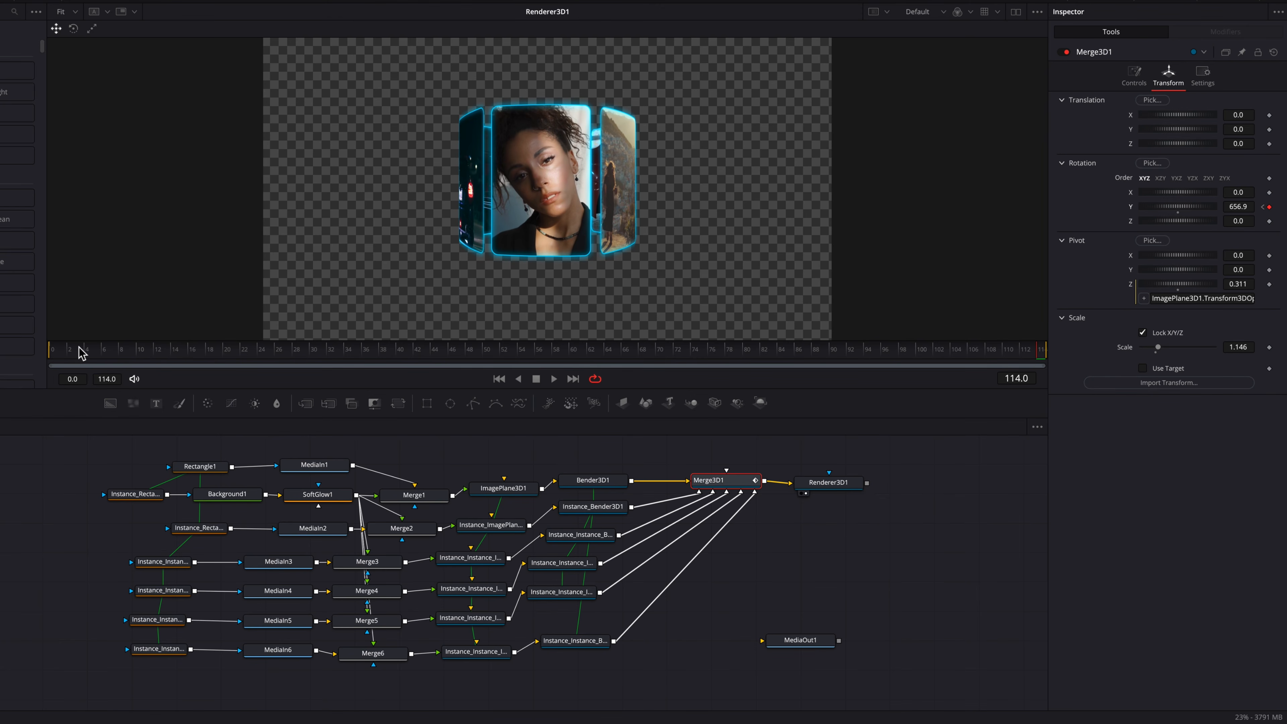
Step: Animate Merge3D1's X rotation from 33.7 at the first frame to 0 at the last frame and scrub through it
{"action": "left_click", "coordinate": [44, 355]}
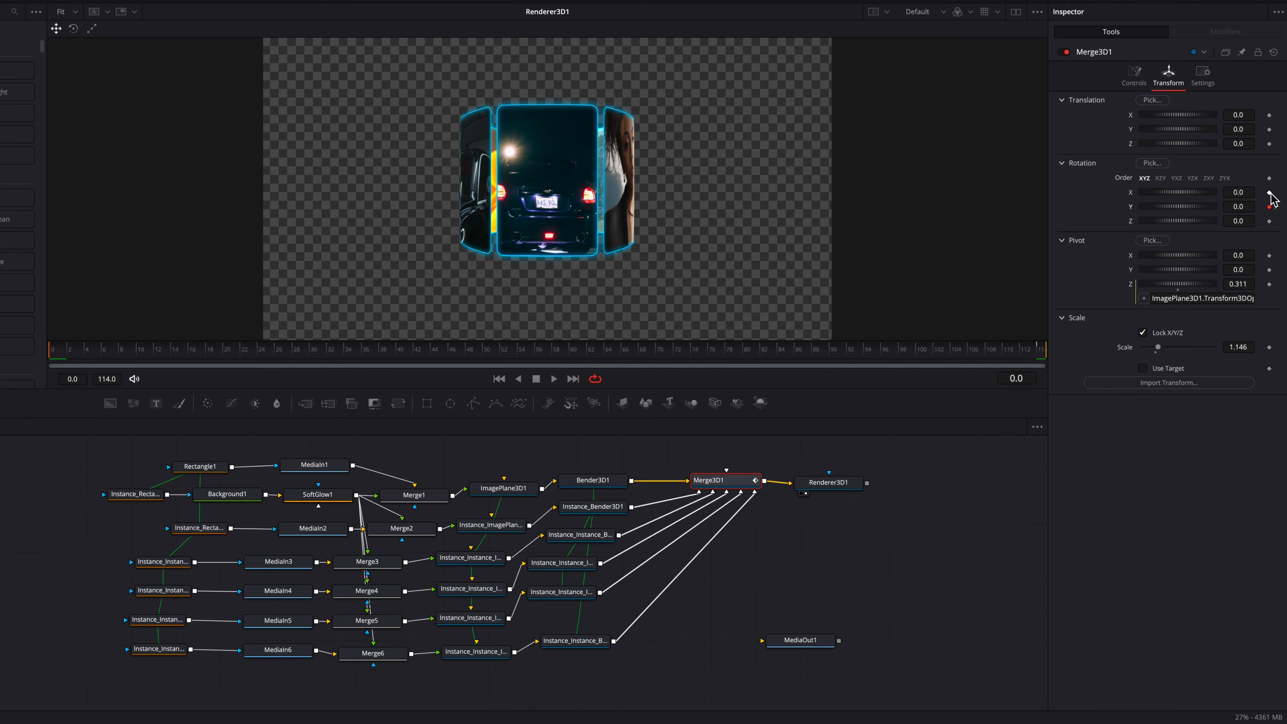
{"action": "left_click_drag", "start_coordinate": [1245, 195], "coordinate": [1279, 194]}
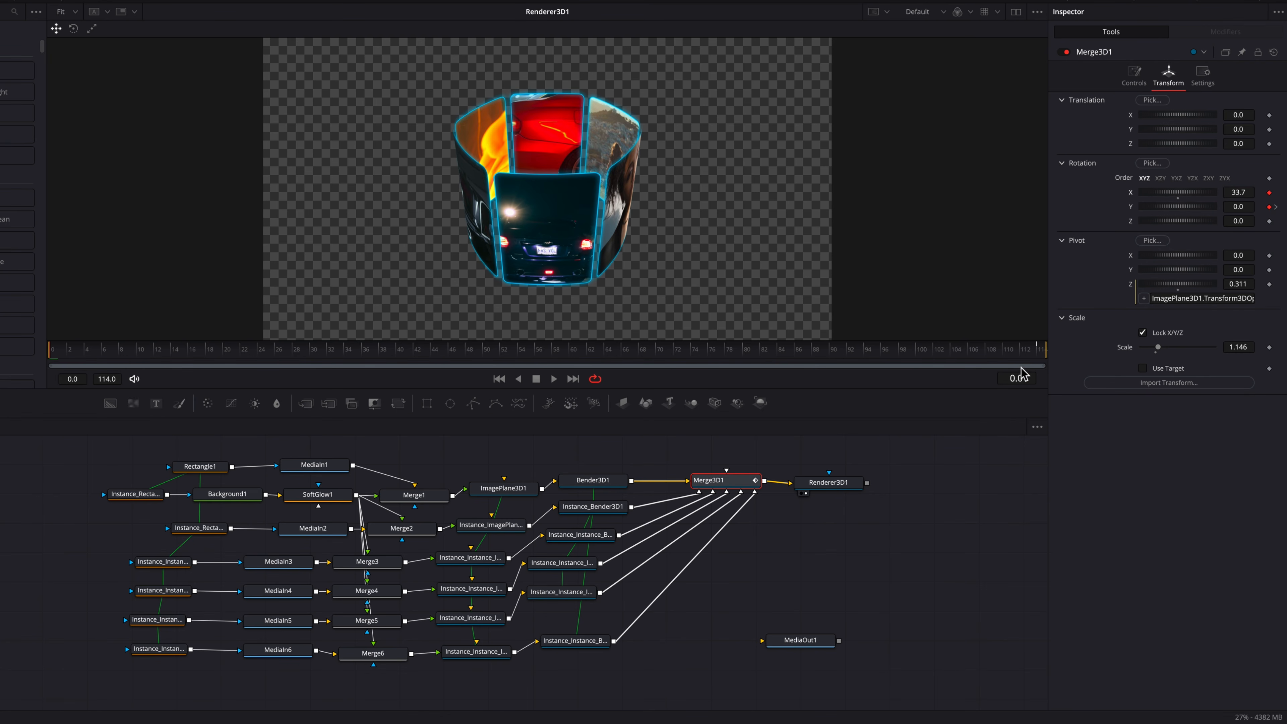
{"action": "left_click", "coordinate": [1031, 352]}
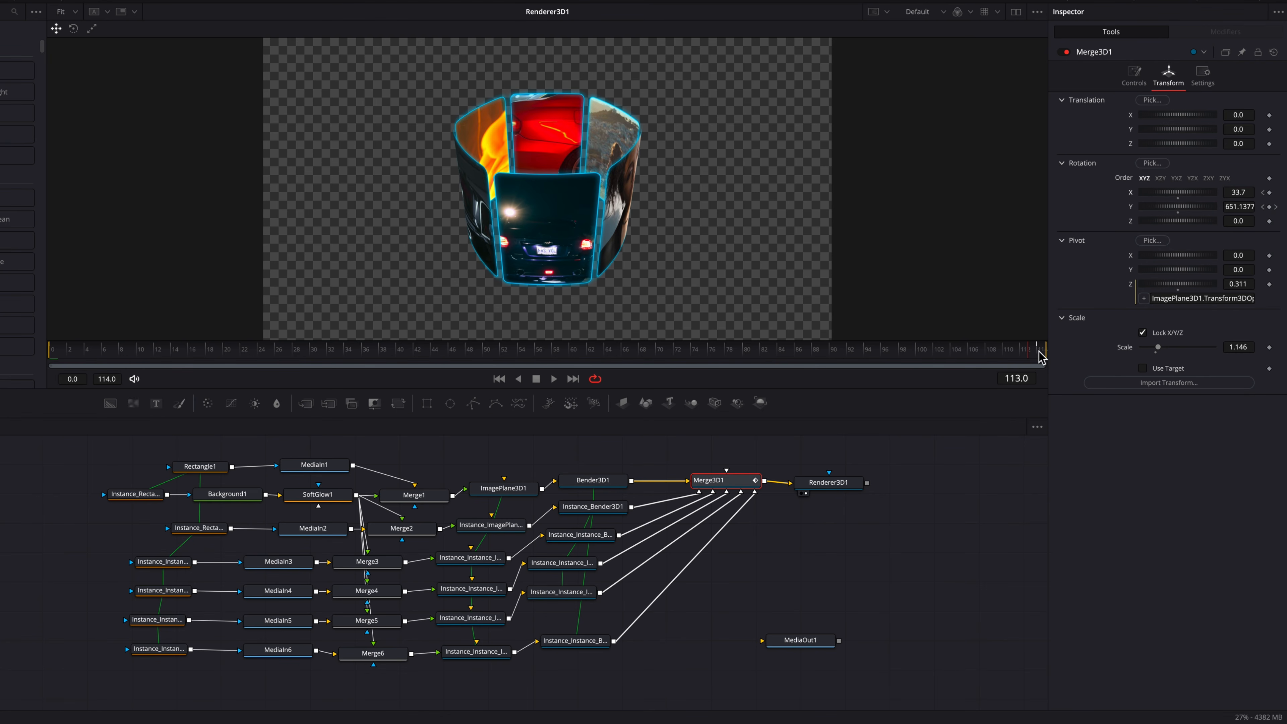
{"action": "double_click", "coordinate": [1179, 198]}
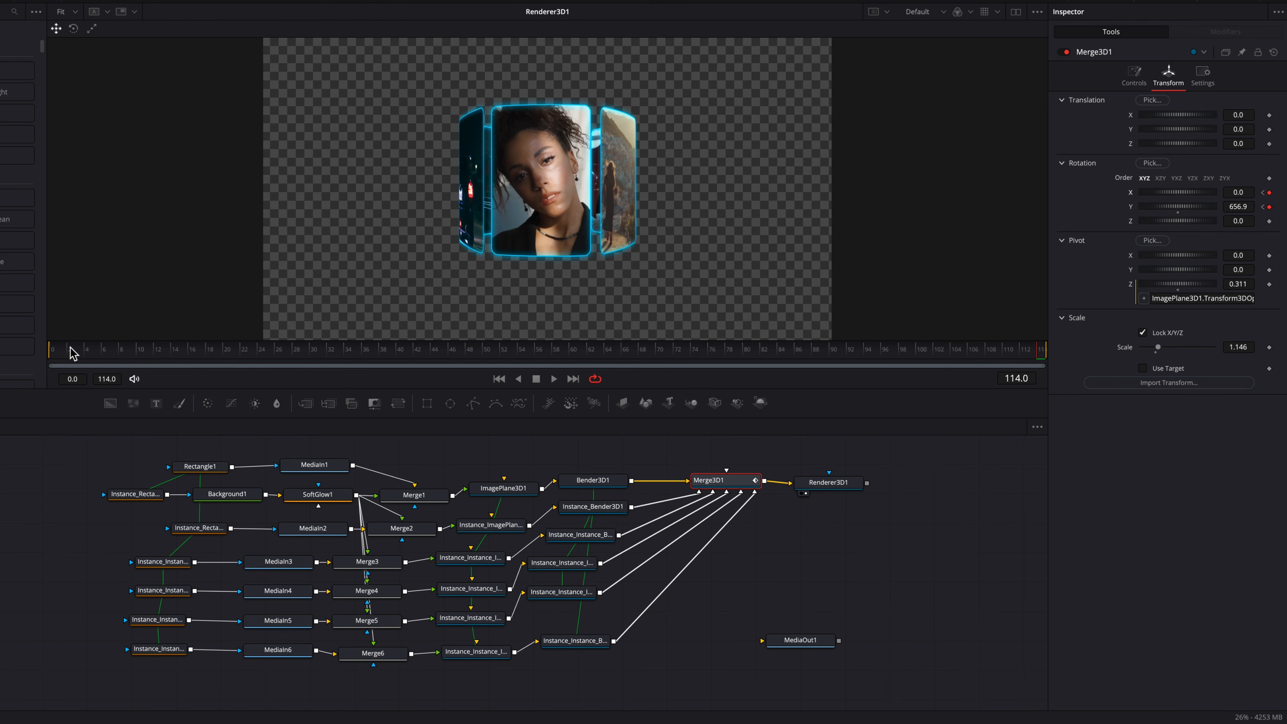
{"action": "left_click_drag", "start_coordinate": [153, 345], "coordinate": [1042, 357]}
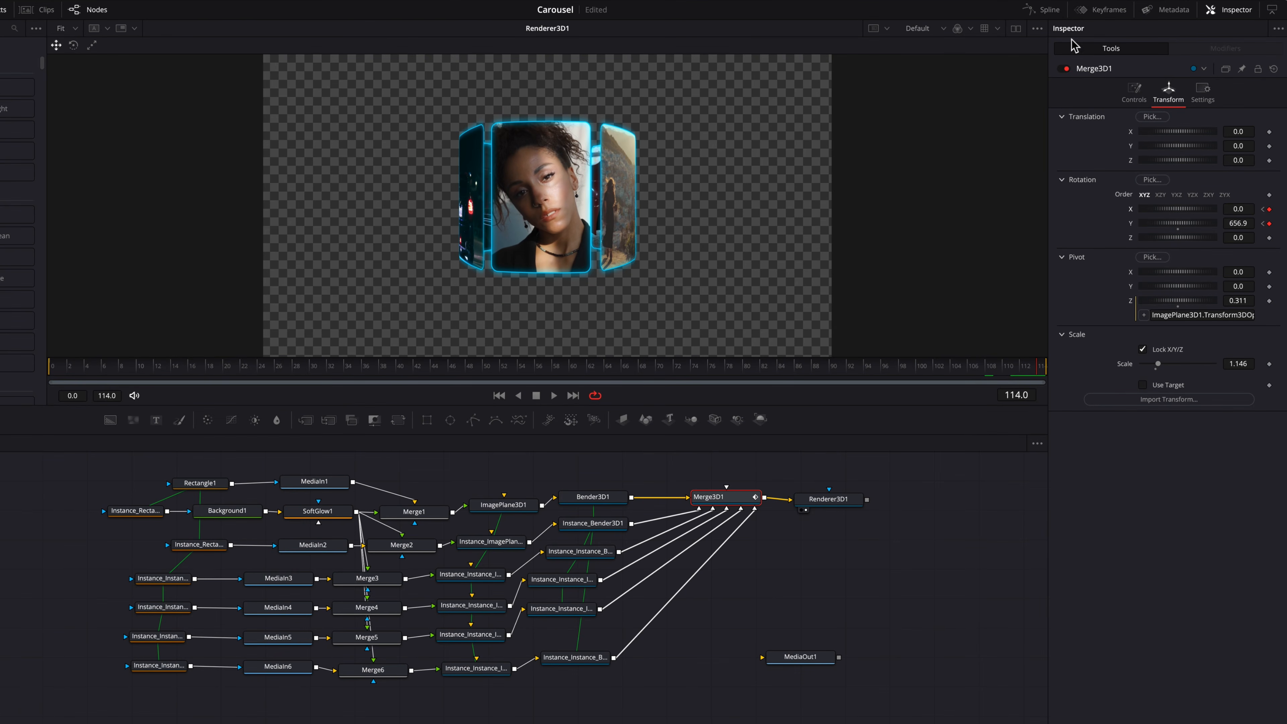
Step: Open the spline editor with the X and Y rotation curves and smooth all their keyframes
{"action": "left_click", "coordinate": [1049, 11]}
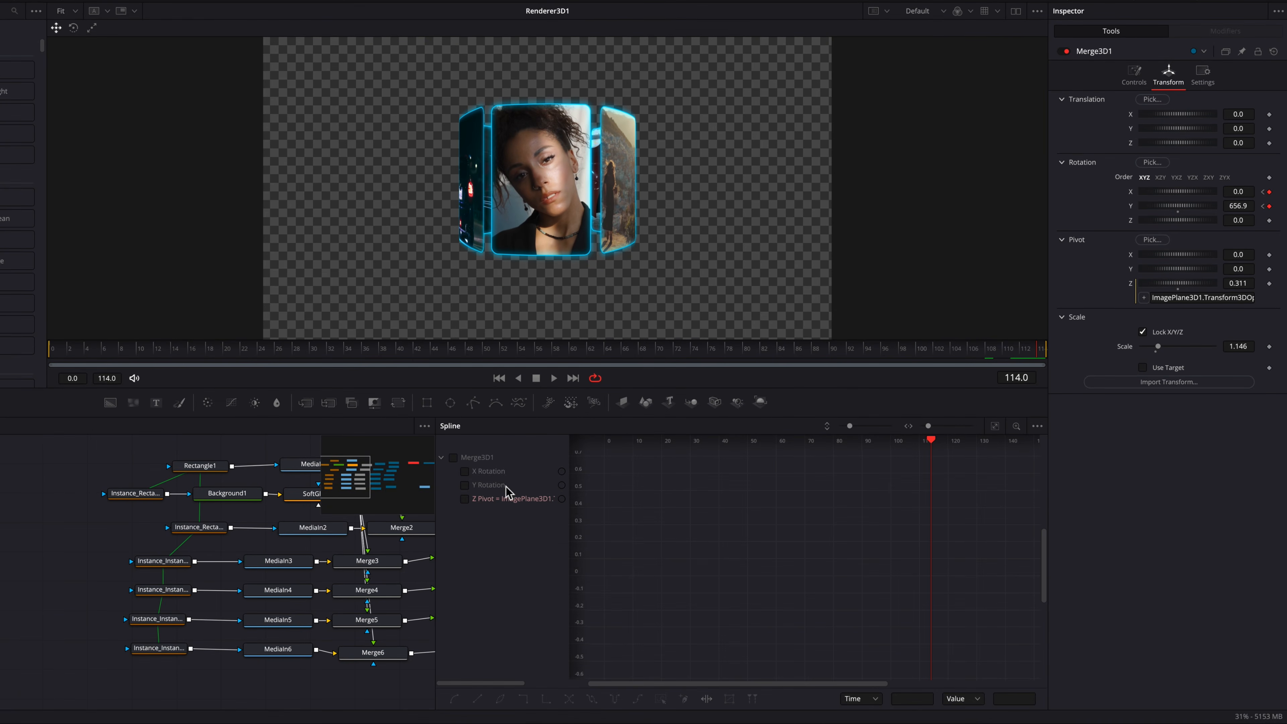
{"action": "left_click", "coordinate": [491, 470]}
{"action": "left_click", "coordinate": [496, 484]}
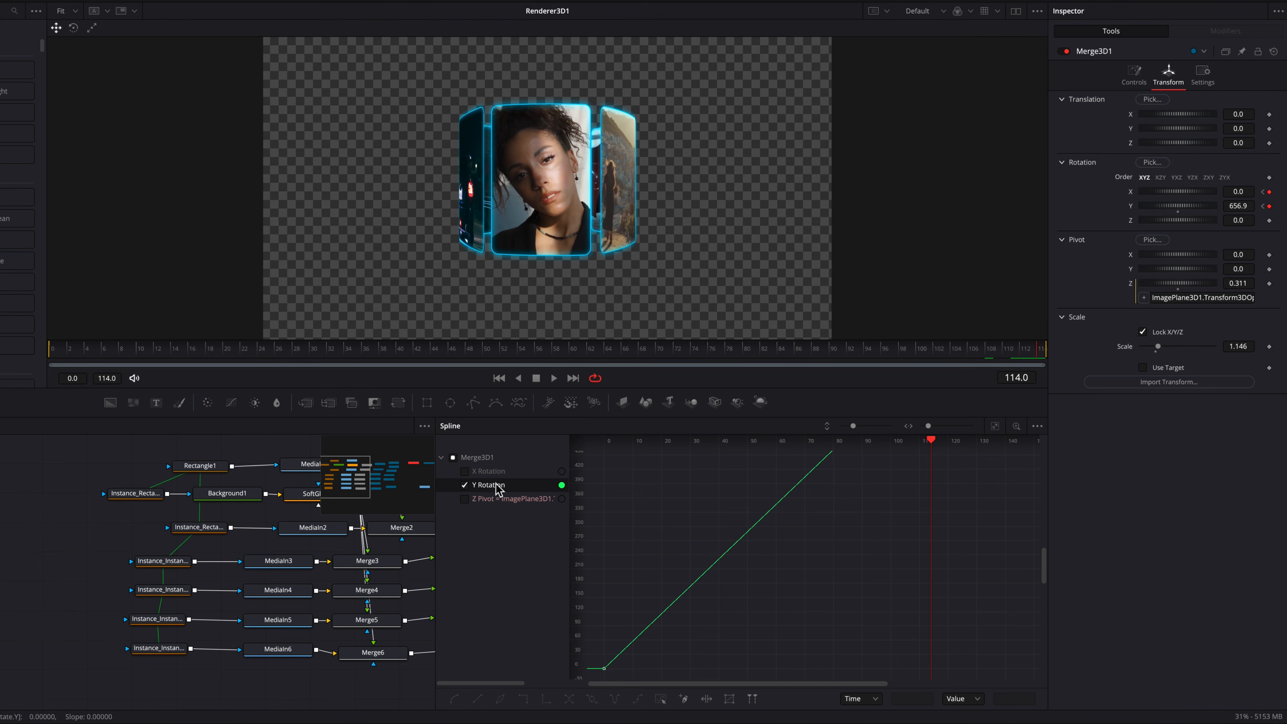
{"action": "left_click", "coordinate": [465, 472]}
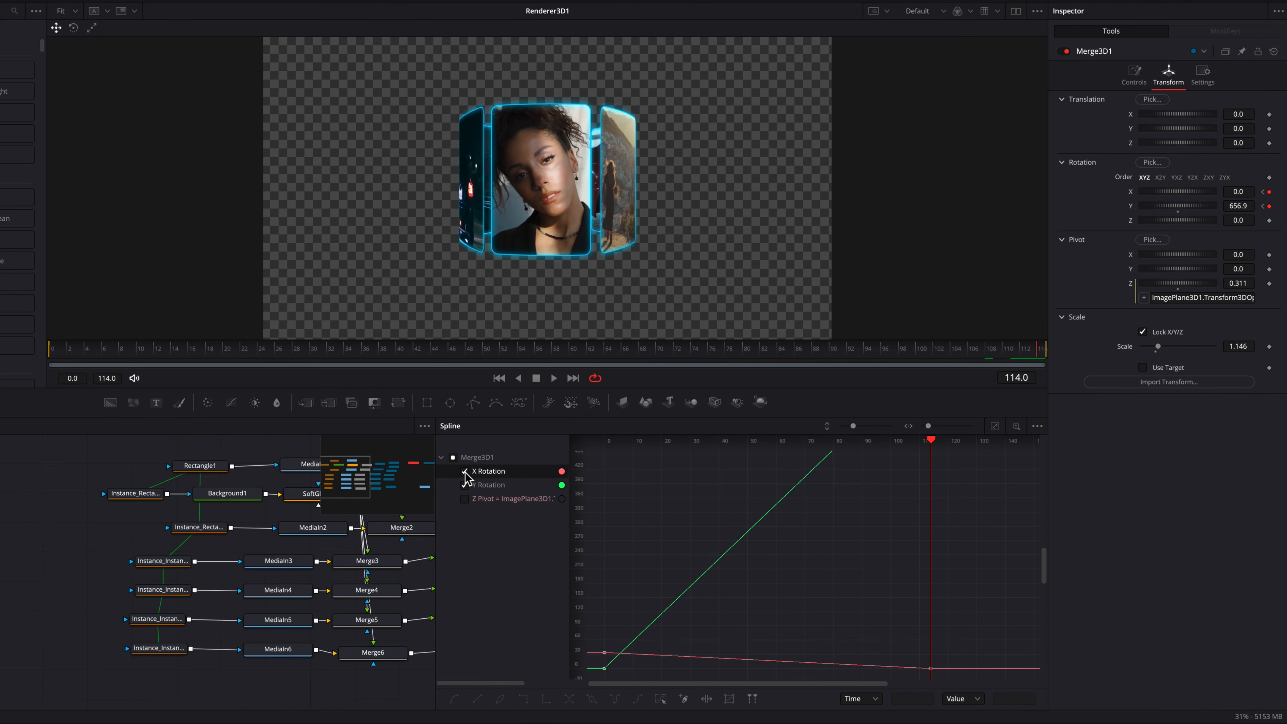
{"action": "left_click", "coordinate": [994, 428]}
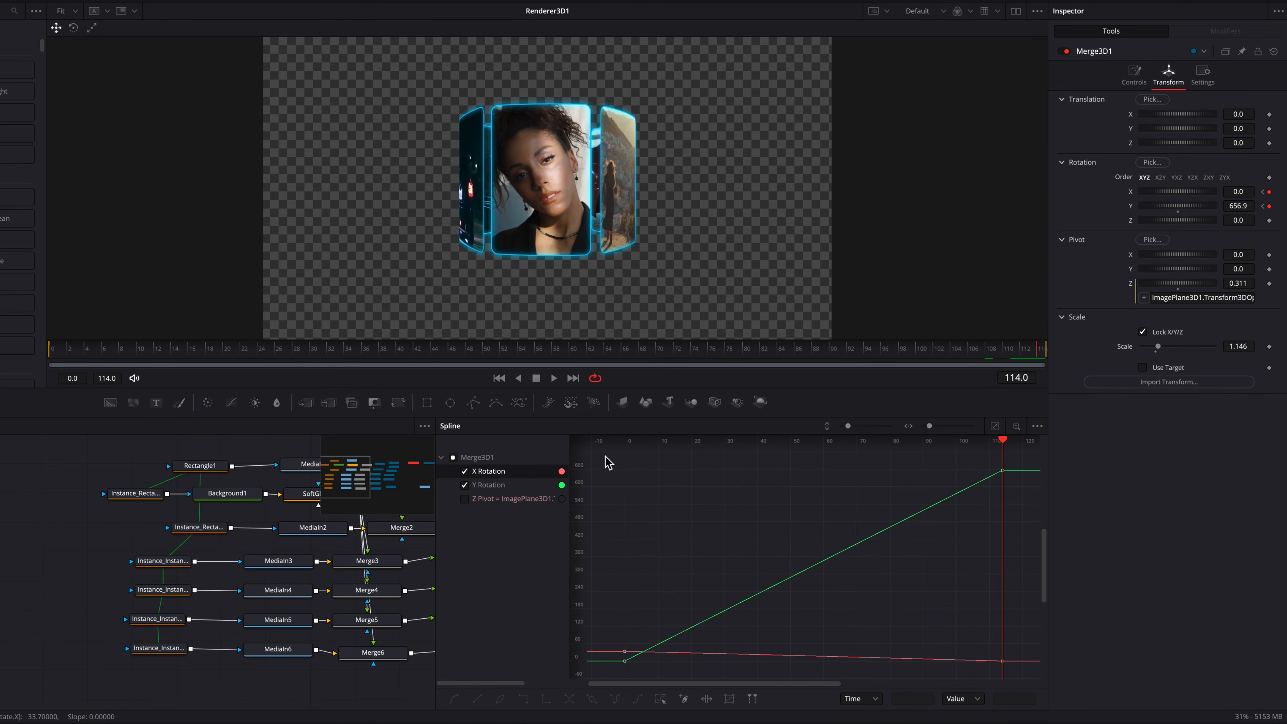
{"action": "left_click_drag", "start_coordinate": [608, 463], "coordinate": [1039, 677]}
{"action": "key", "text": "s"}
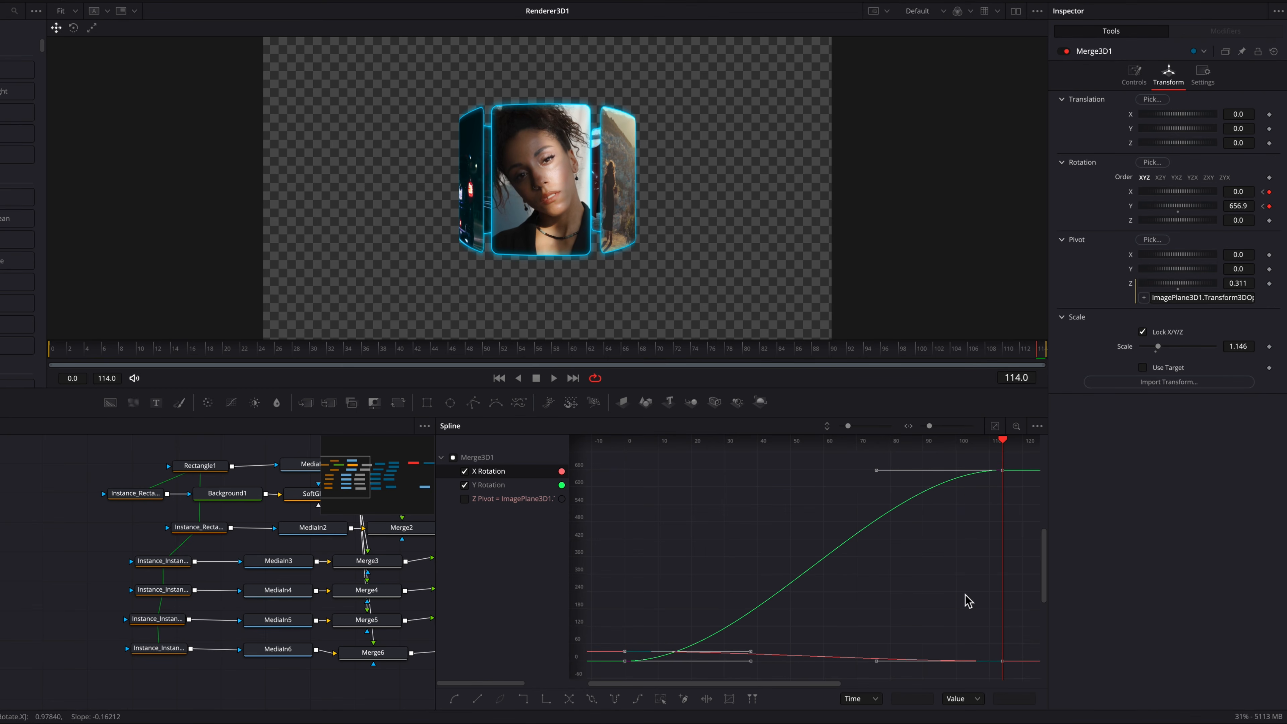
Step: Enable ease in and out on the selected rotation keyframes
{"action": "key", "text": "ctrl+t"}
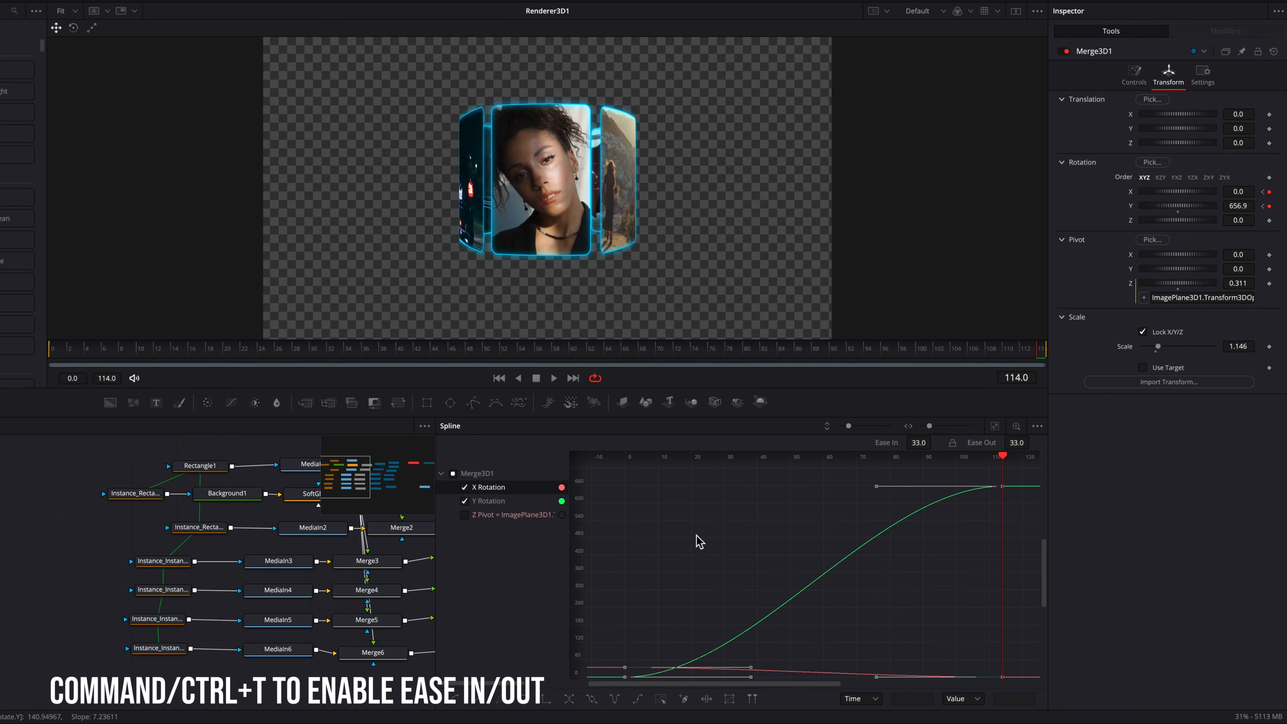
{"action": "left_click_drag", "start_coordinate": [583, 550], "coordinate": [581, 588]}
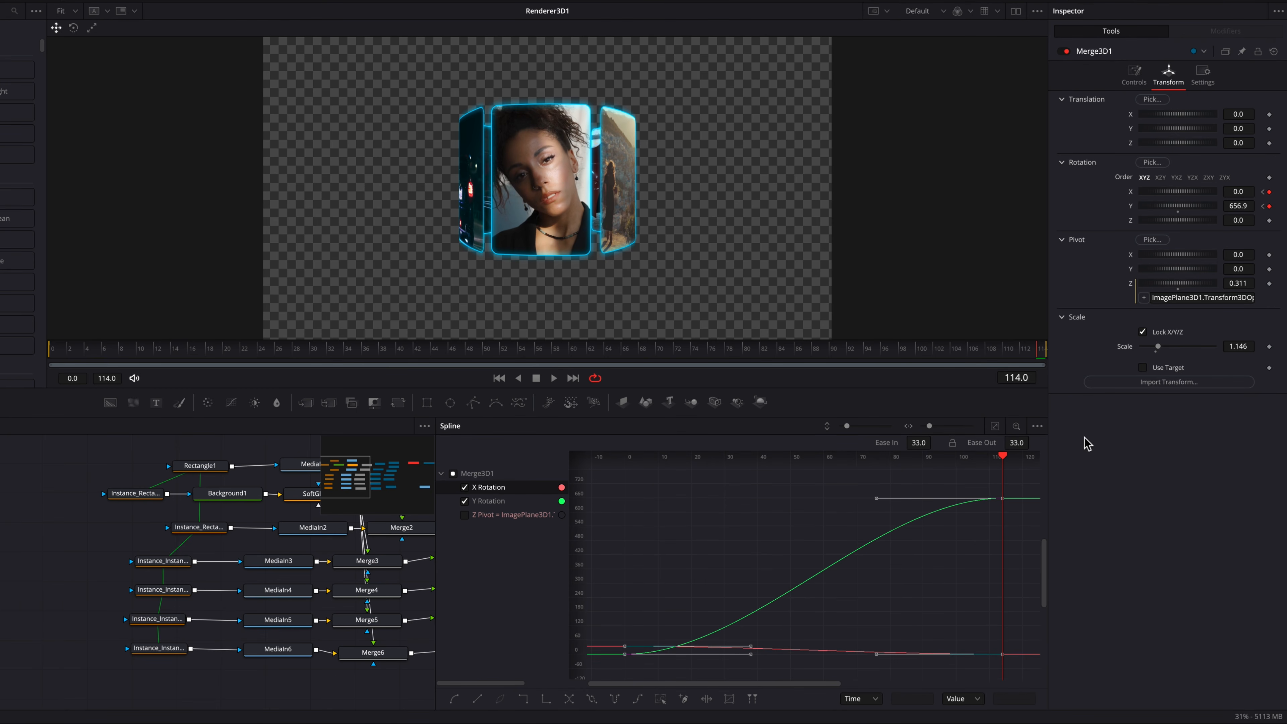
{"action": "left_click_drag", "start_coordinate": [918, 443], "coordinate": [969, 445]}
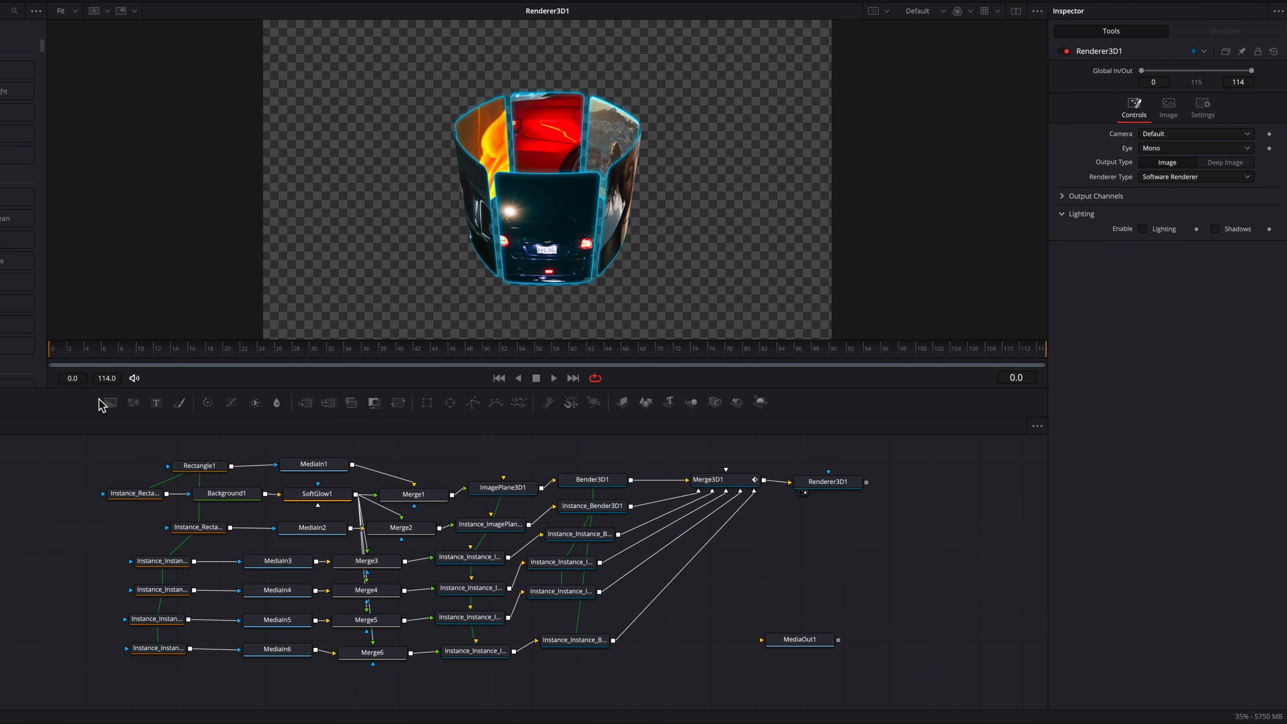
Step: Add a black Background node, merge the Renderer3D1 output over it, and connect the merge to MediaOut1
{"action": "left_click_drag", "start_coordinate": [110, 404], "coordinate": [783, 567]}
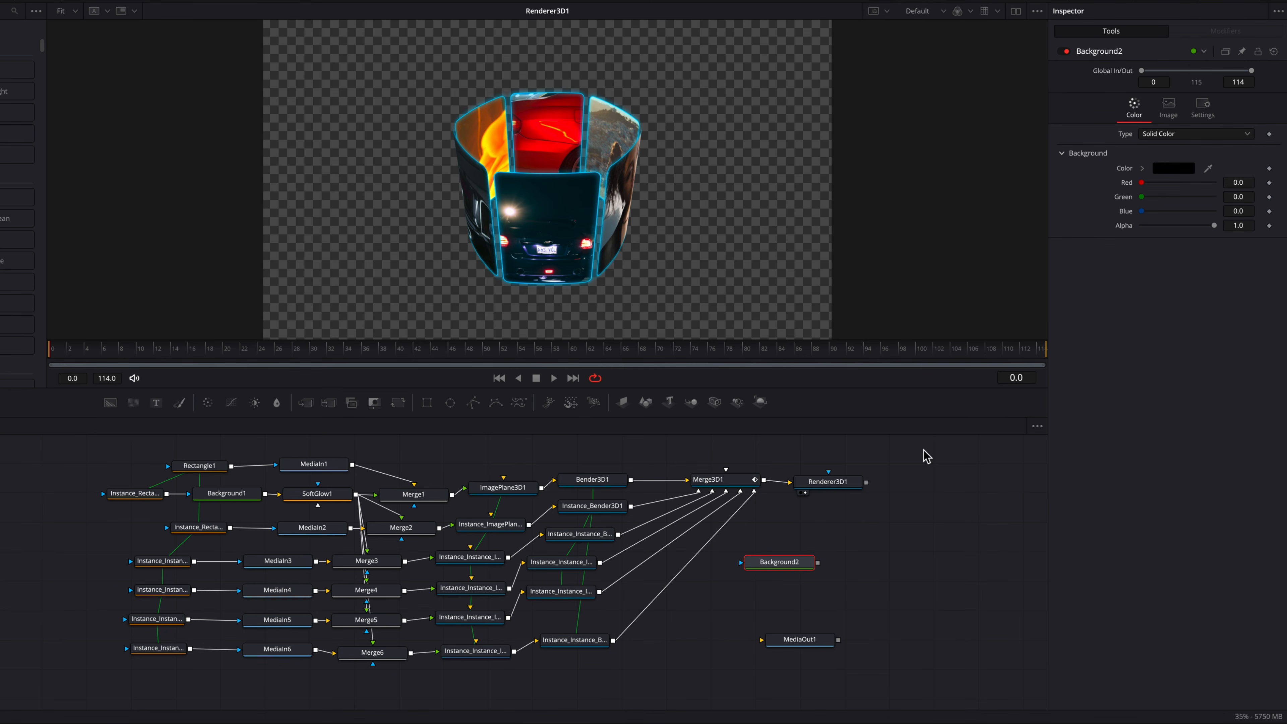
{"action": "left_click_drag", "start_coordinate": [866, 485], "coordinate": [818, 563]}
{"action": "left_click_drag", "start_coordinate": [823, 651], "coordinate": [900, 641]}
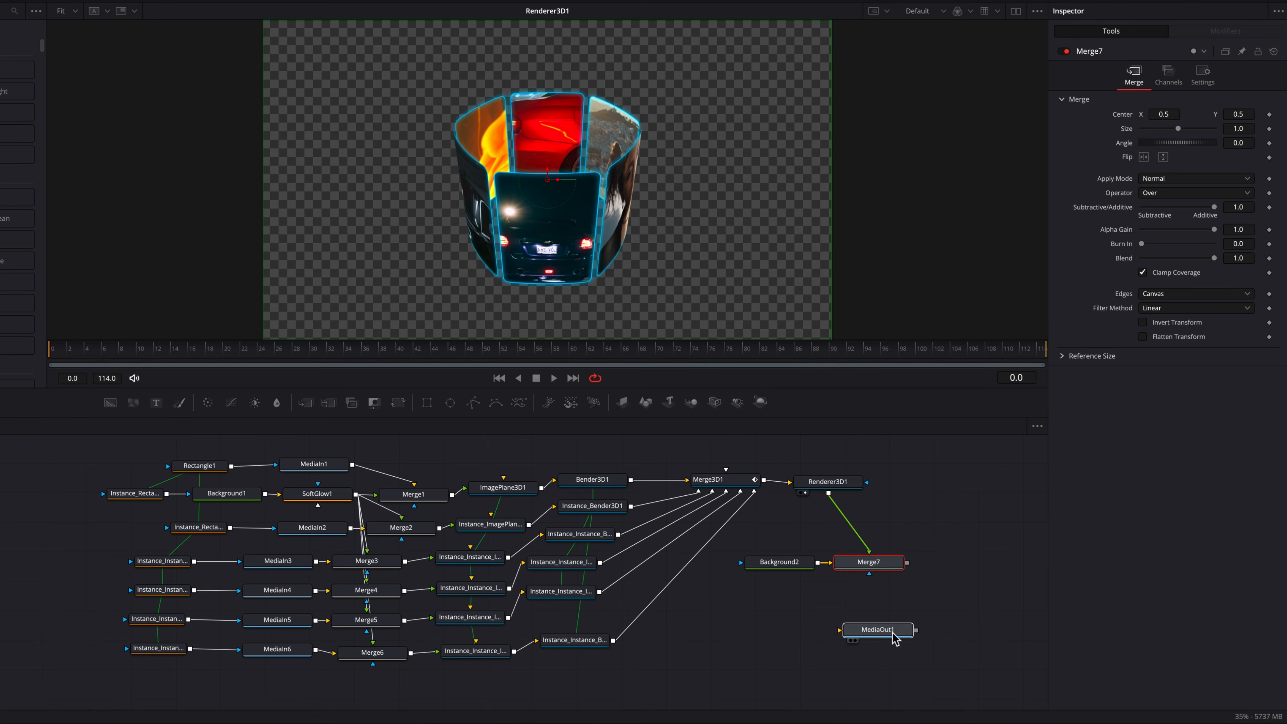
{"action": "left_click_drag", "start_coordinate": [907, 562], "coordinate": [874, 629]}
{"action": "left_click", "coordinate": [877, 632]}
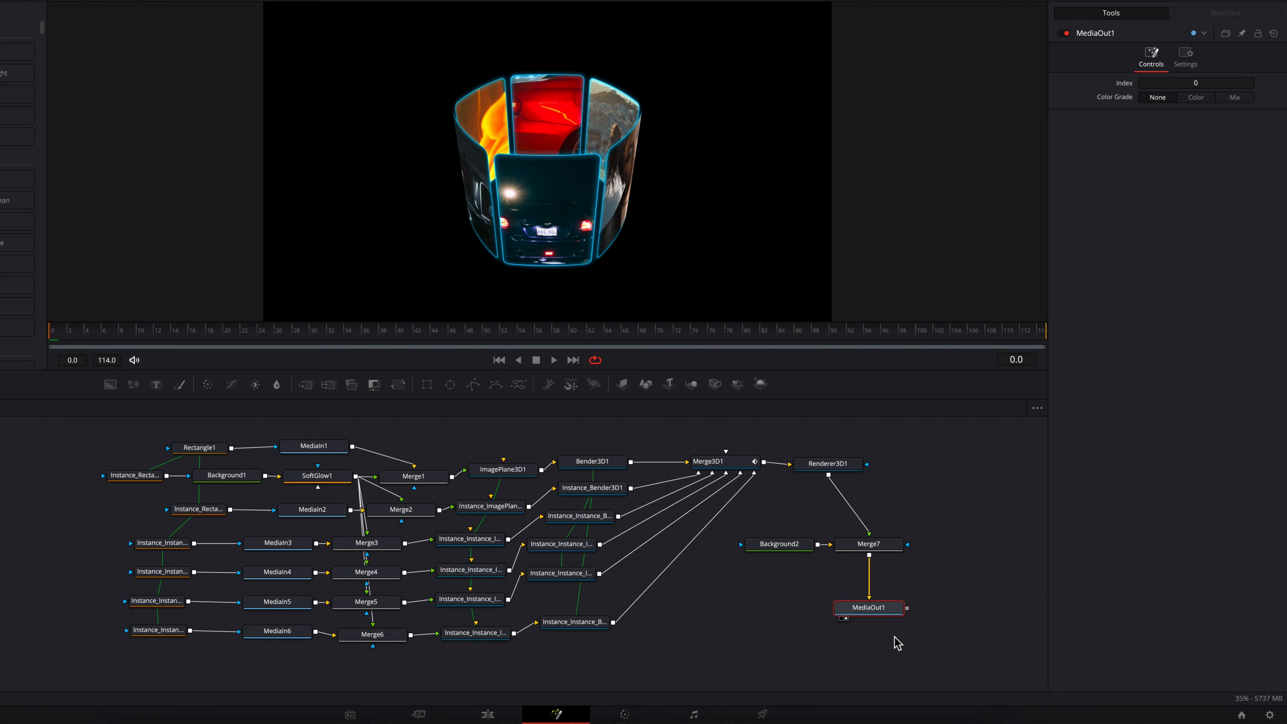
Step: Switch to the Edit page and play the Fusion clip from the start
{"action": "left_click", "coordinate": [488, 715]}
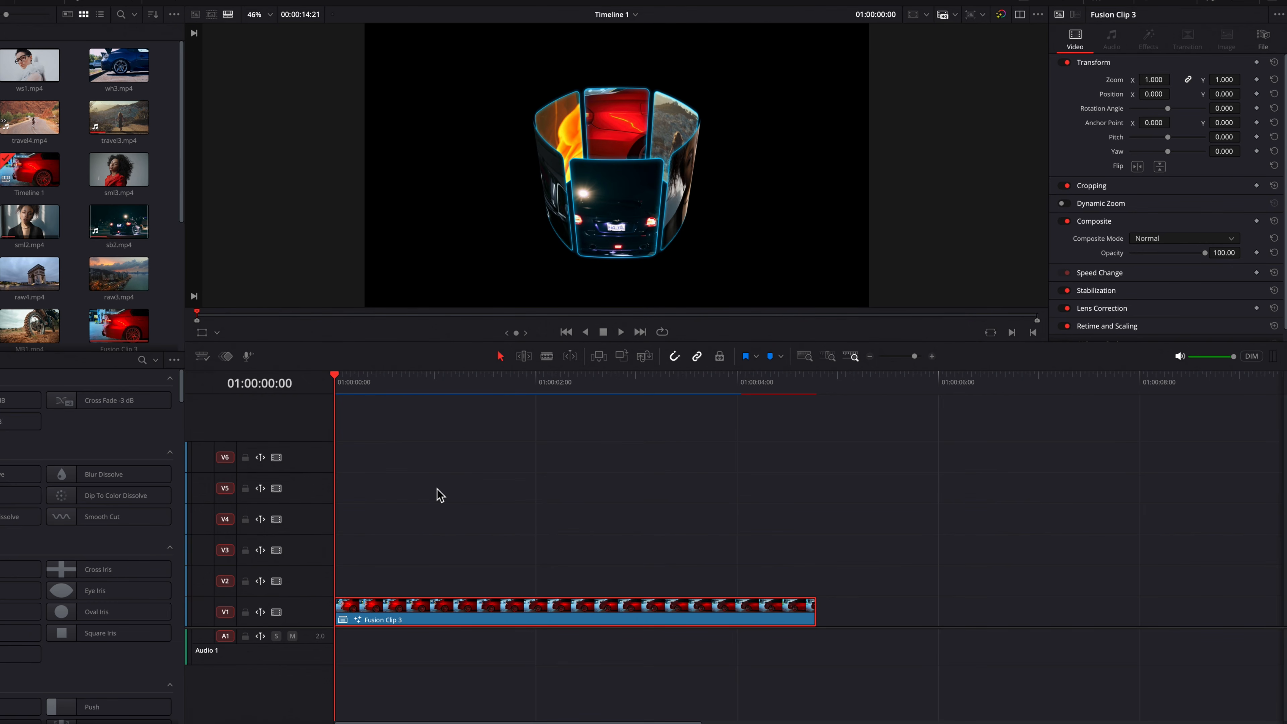
{"action": "key", "text": "space"}
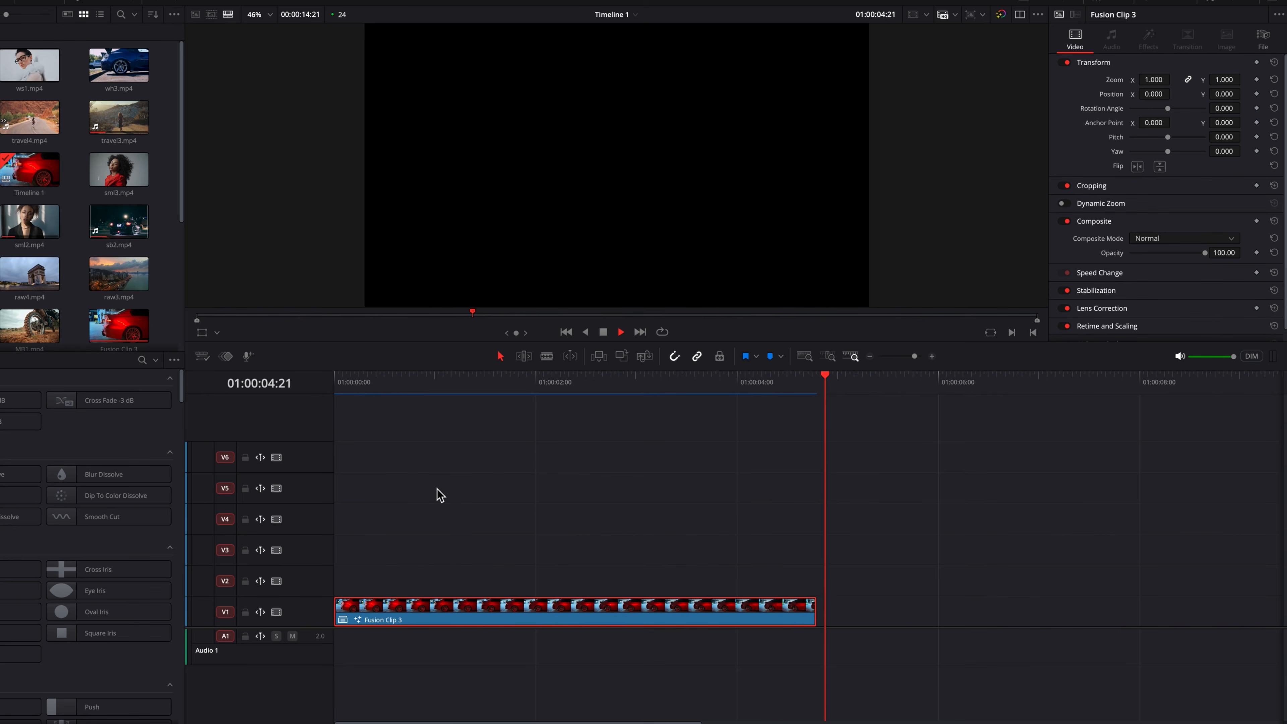
{"action": "key", "text": "Home"}
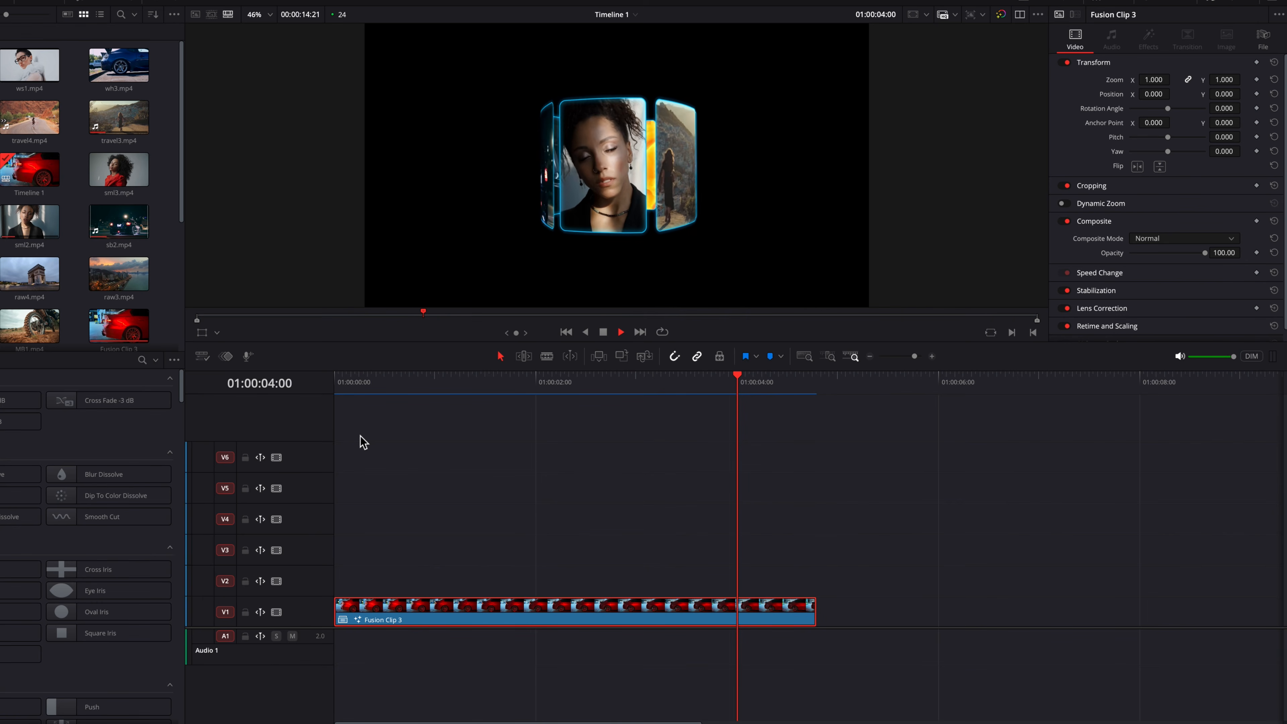
{"action": "key", "text": "space"}
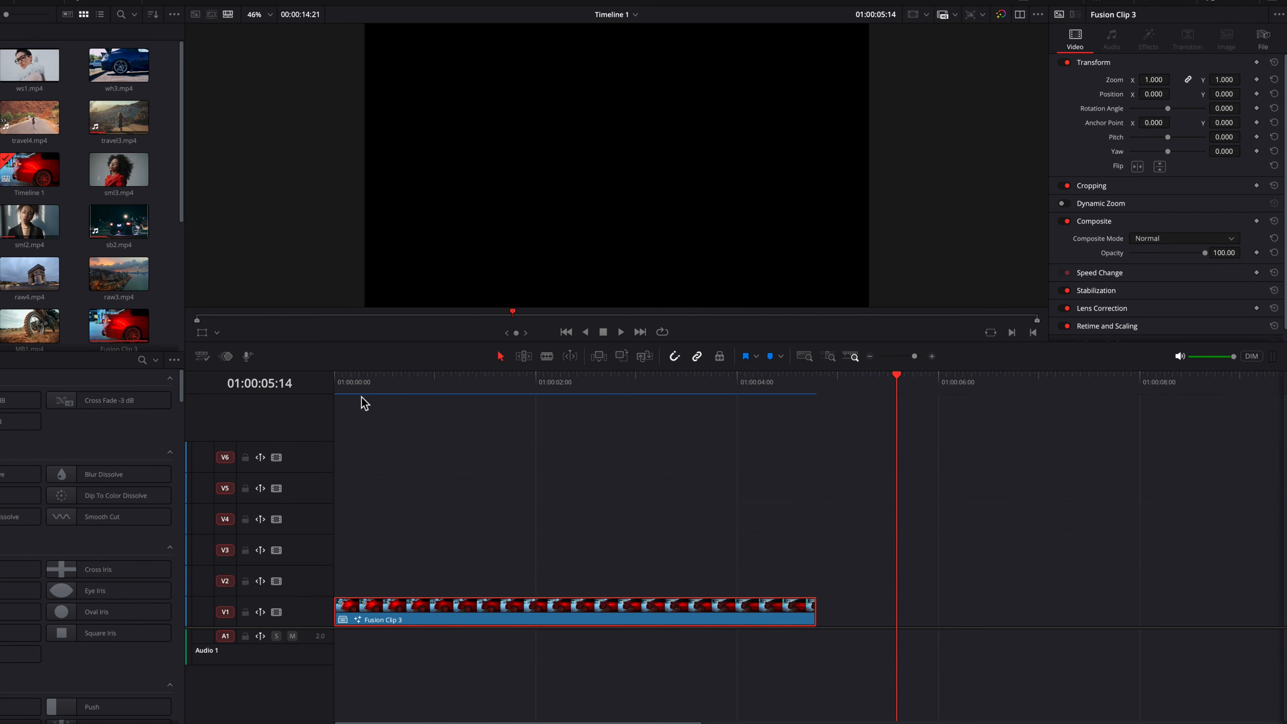